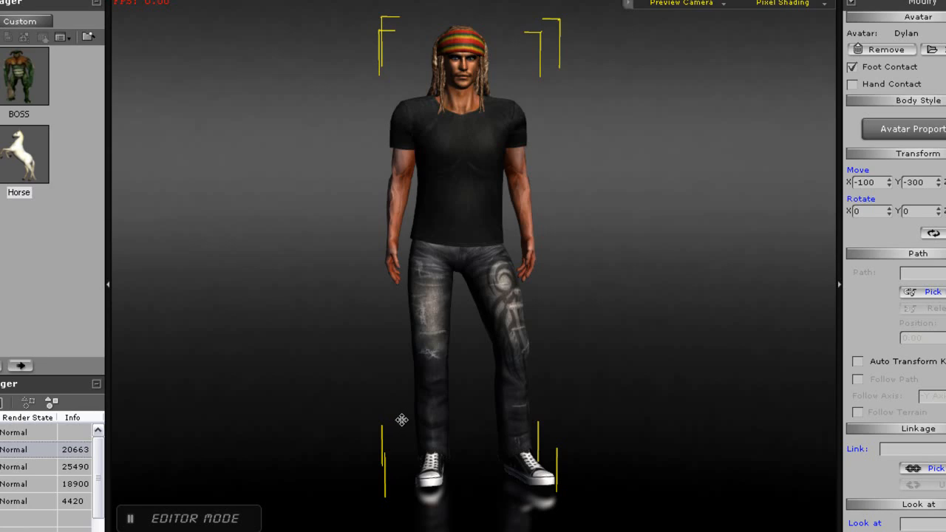
# Pan the view across the avatars in the scene, selecting each character in turn
pyautogui.moveTo(410, 417); pyautogui.dragTo(268, 420)
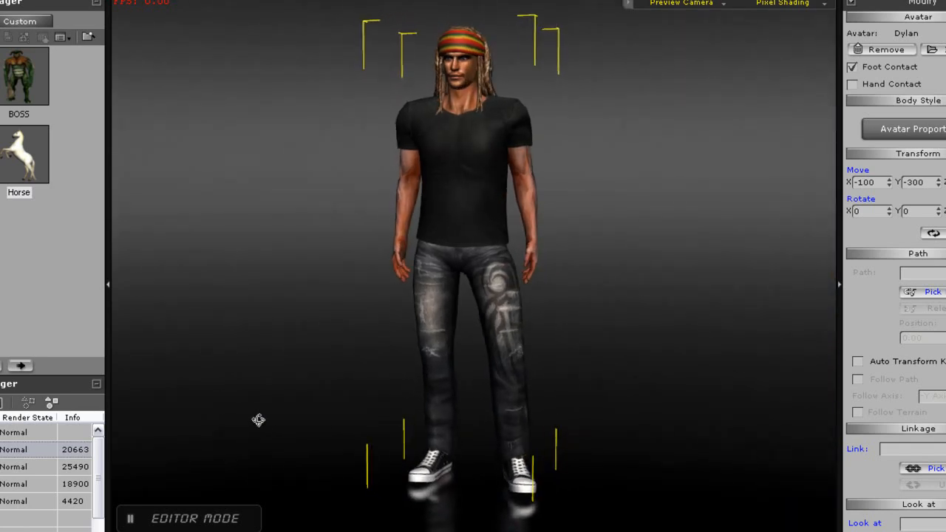
pyautogui.moveTo(340, 420); pyautogui.dragTo(369, 420)
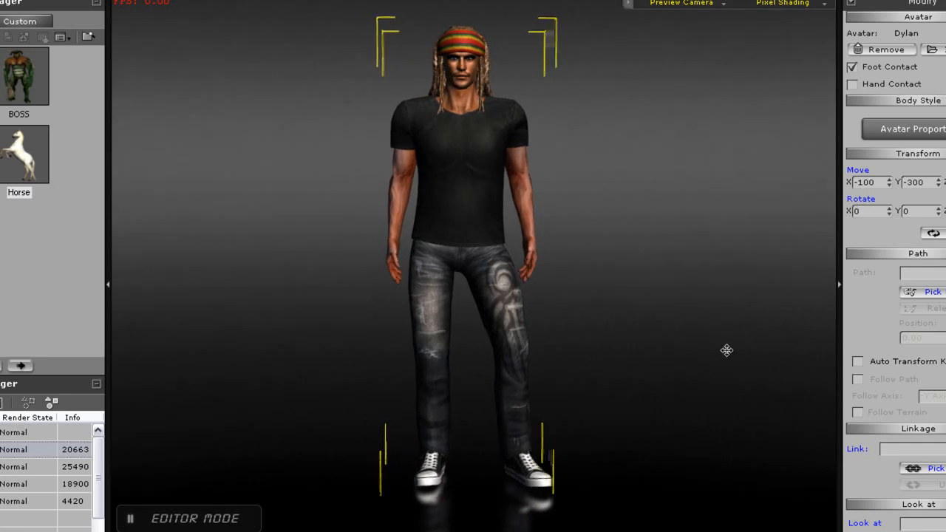
pyautogui.moveTo(736, 353); pyautogui.dragTo(252, 357)
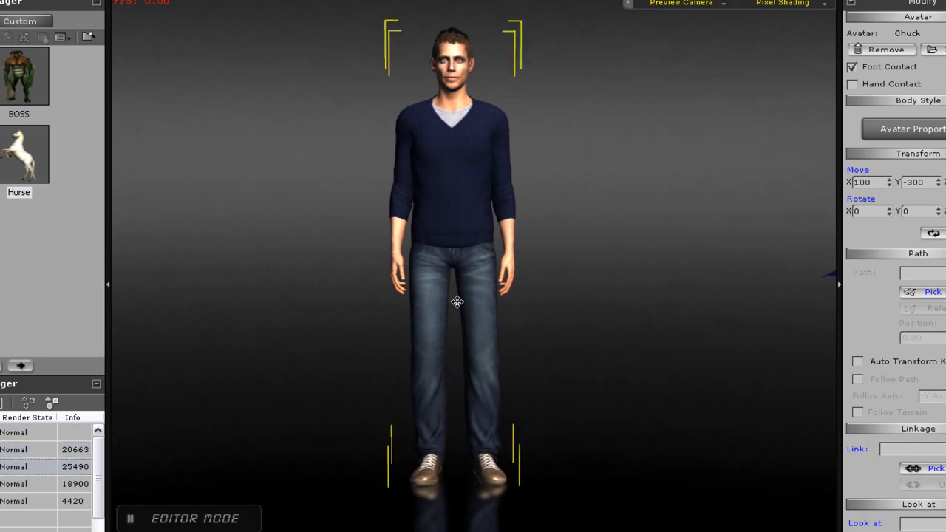
pyautogui.moveTo(432, 347); pyautogui.dragTo(463, 347)
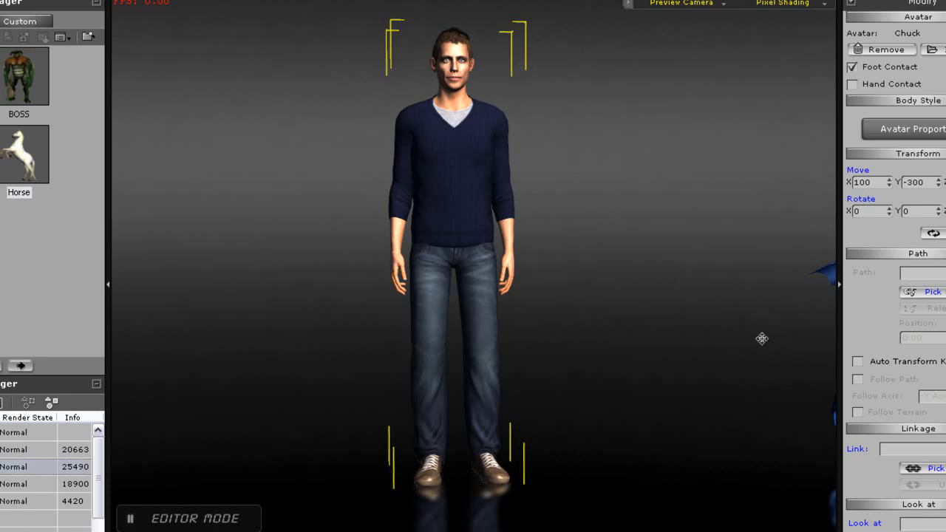
pyautogui.moveTo(769, 339); pyautogui.dragTo(310, 332)
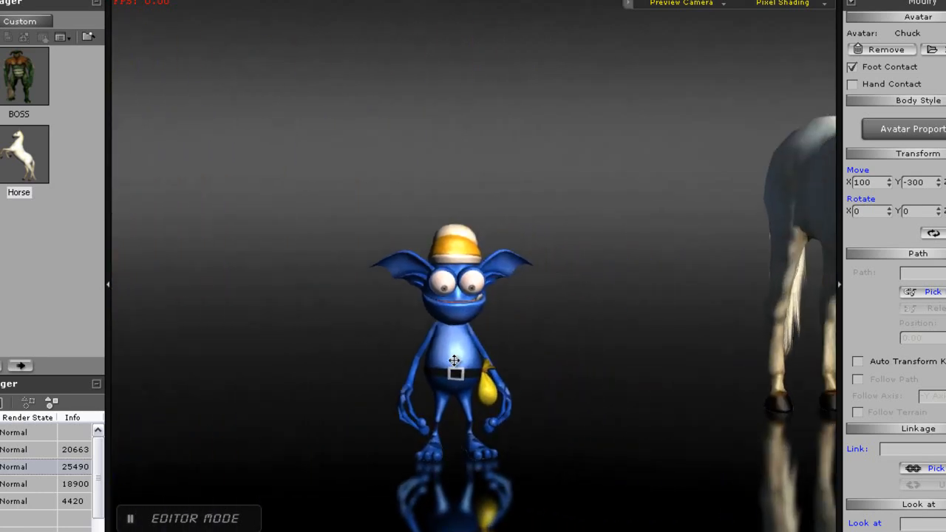
pyautogui.moveTo(434, 342)
pyautogui.mouseDown()
pyautogui.moveTo(566, 344)
pyautogui.moveTo(179, 330)
pyautogui.moveTo(451, 357)
pyautogui.moveTo(435, 357)
pyautogui.mouseUp()
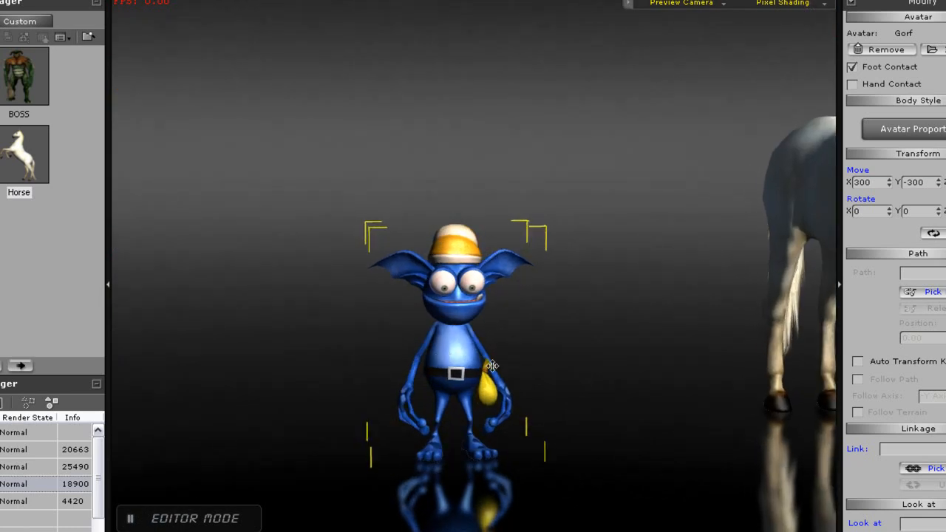
pyautogui.moveTo(739, 291); pyautogui.dragTo(309, 323)
pyautogui.moveTo(451, 259); pyautogui.dragTo(470, 290)
pyautogui.click(464, 274)
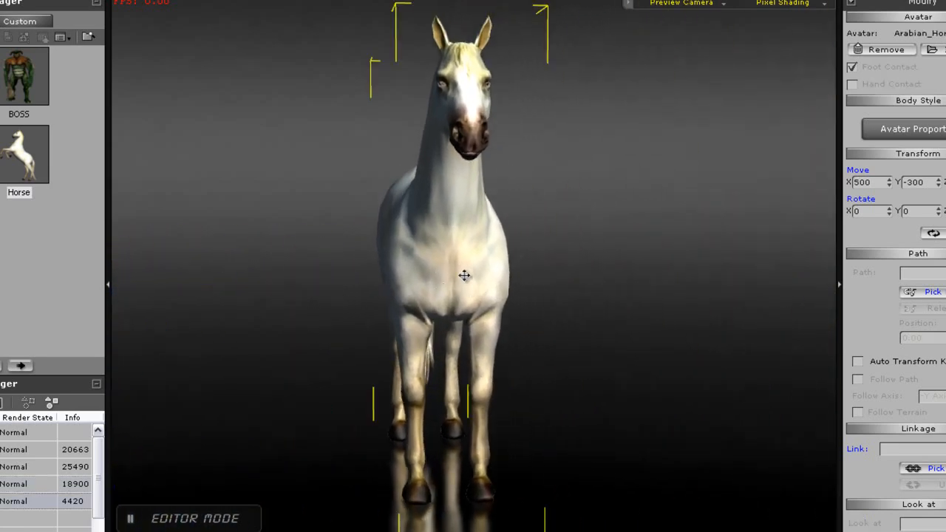
pyautogui.moveTo(592, 253)
pyautogui.mouseDown()
pyautogui.moveTo(401, 263)
pyautogui.moveTo(754, 264)
pyautogui.moveTo(443, 264)
pyautogui.moveTo(585, 264)
pyautogui.mouseUp()
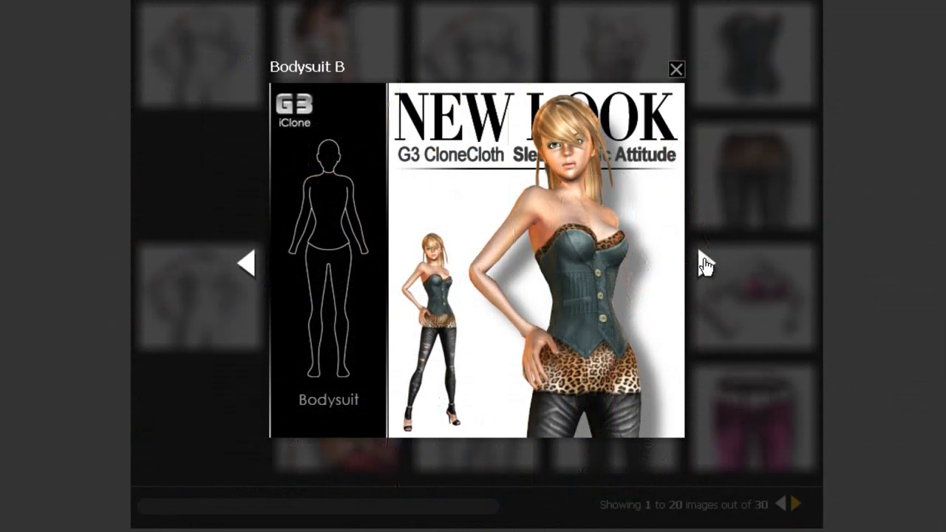
# Page through the G3 CloneCloth New Look clothing preview images one by one
pyautogui.click(704, 264)
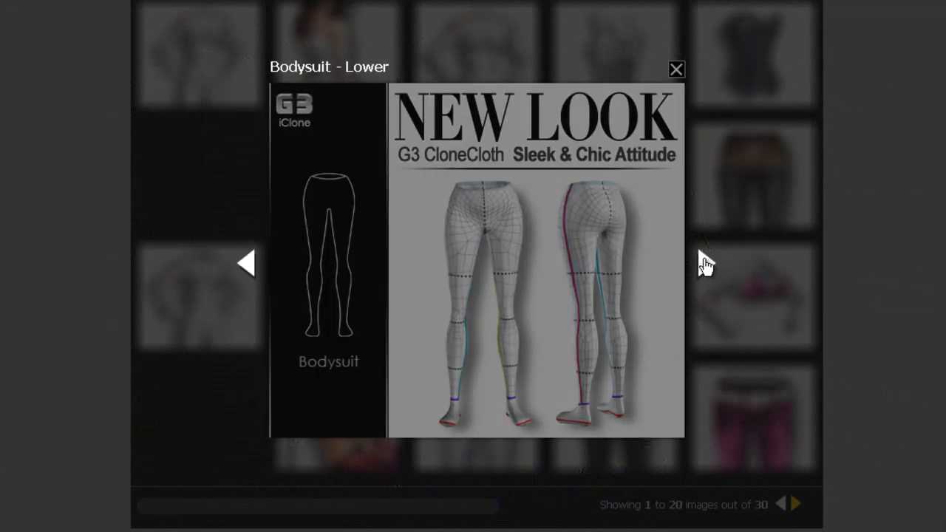
pyautogui.click(705, 264)
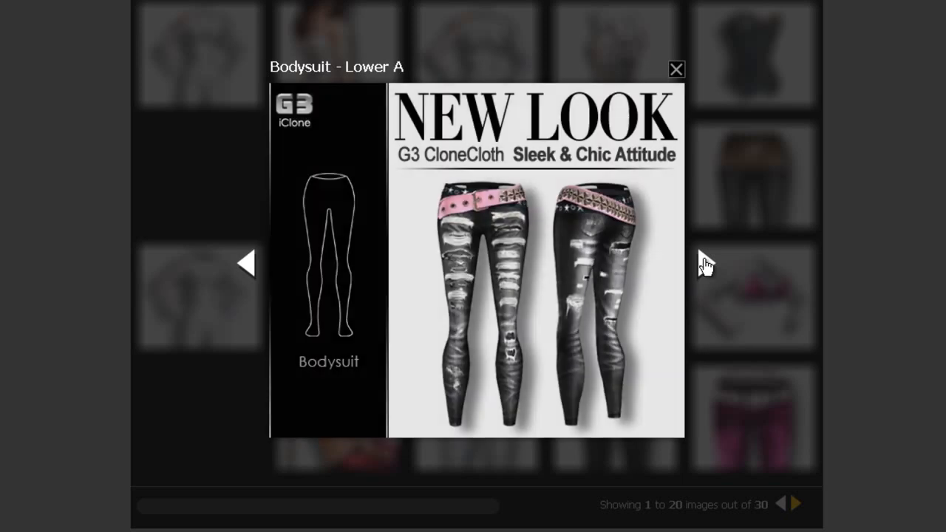
pyautogui.click(705, 264)
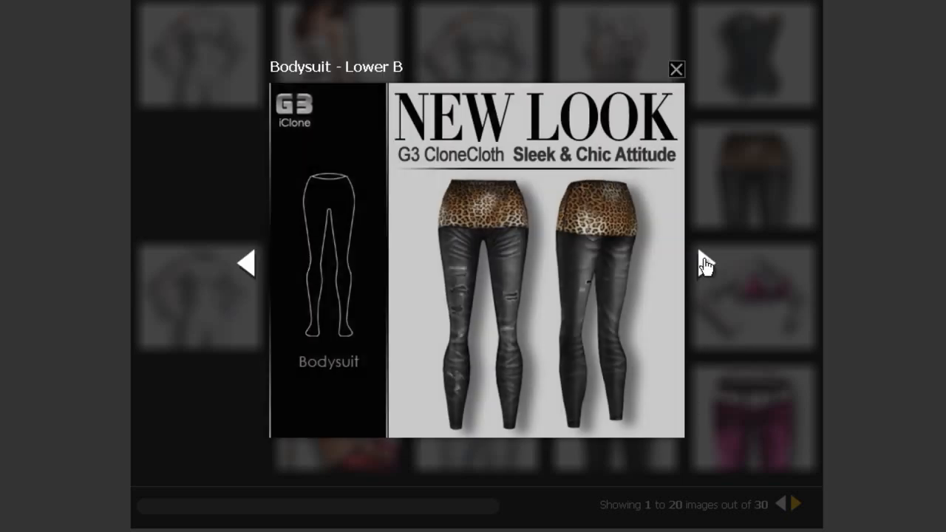
pyautogui.click(704, 264)
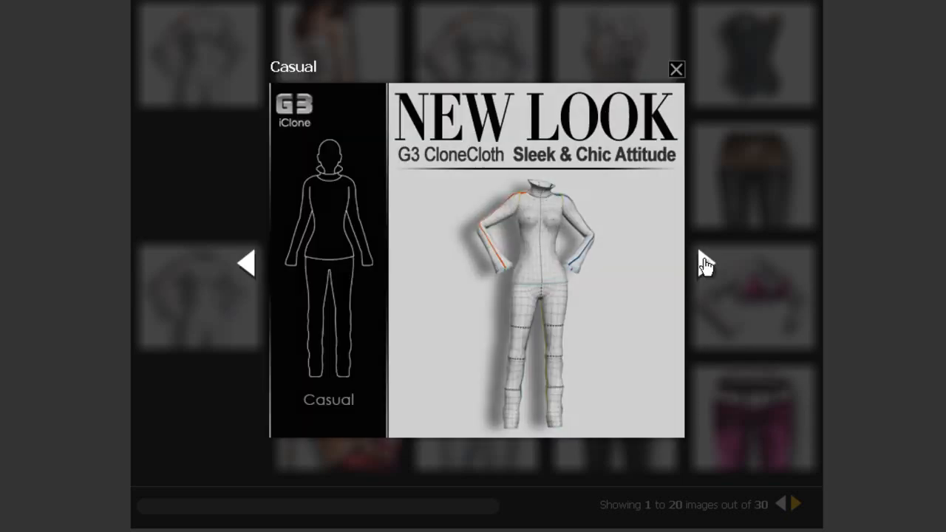
pyautogui.click(704, 265)
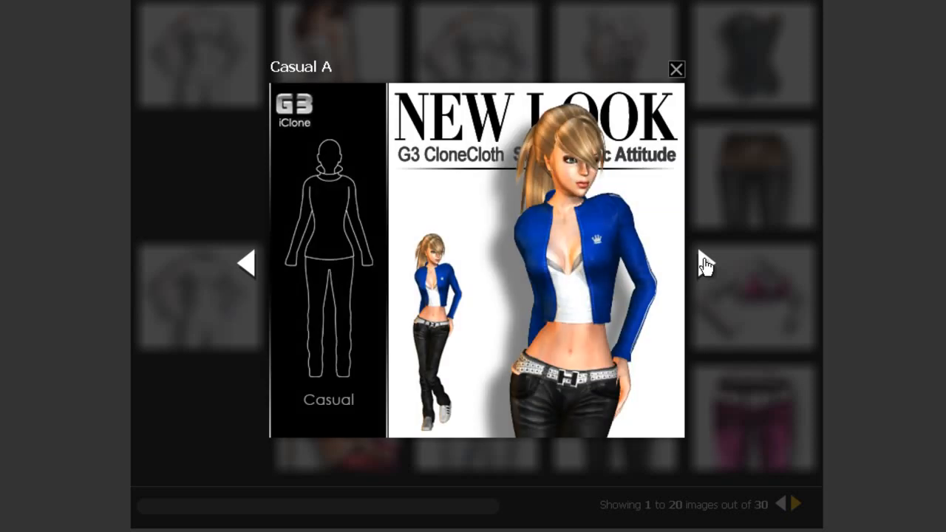
pyautogui.click(704, 265)
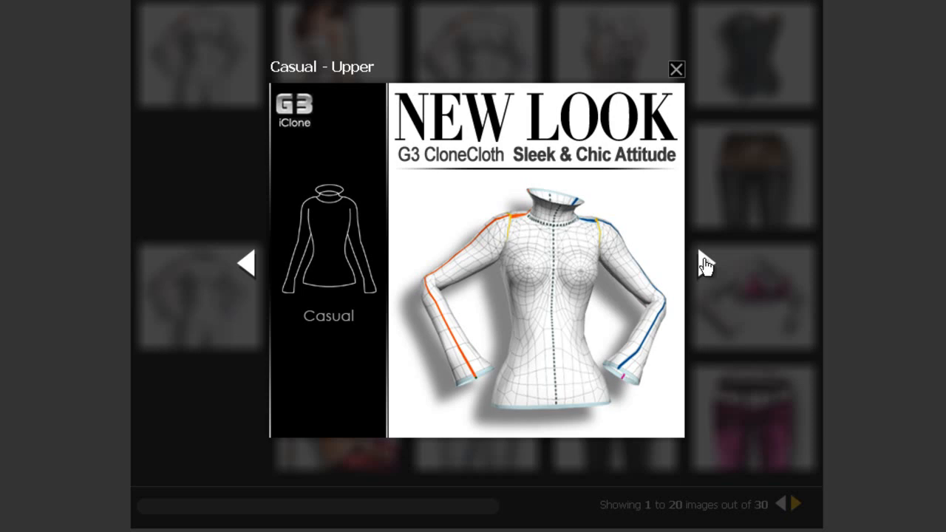
pyautogui.click(704, 264)
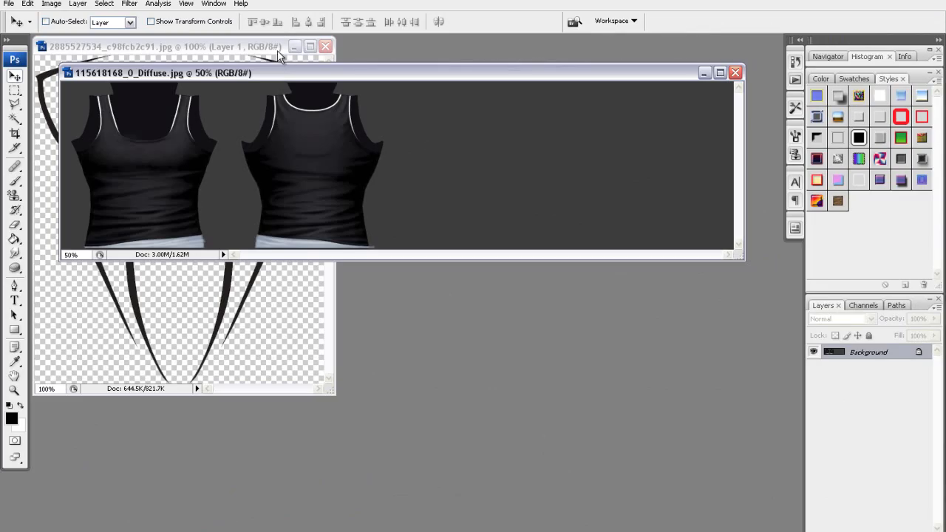
# Drag the spider logo into the shirt diffuse texture in Photoshop and position it across the chest
pyautogui.click(279, 57)
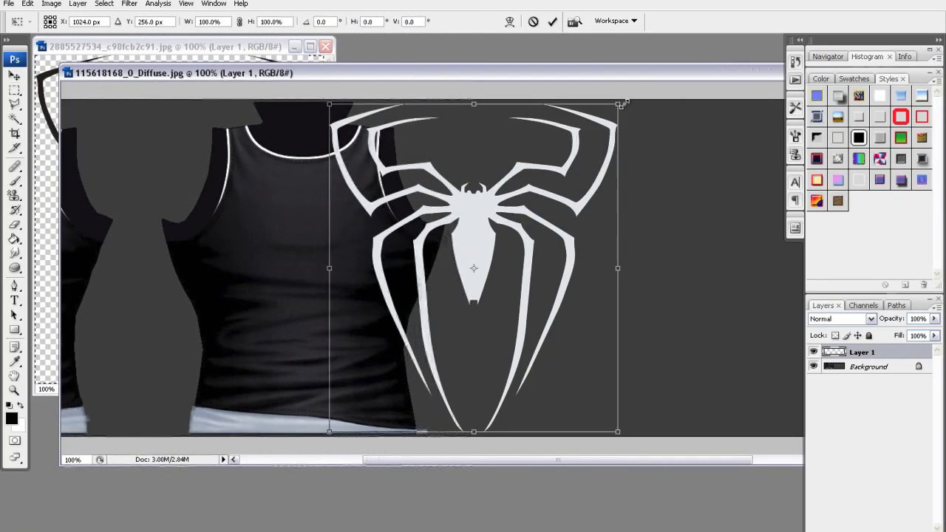
pyautogui.moveTo(622, 104); pyautogui.dragTo(503, 221)
pyautogui.moveTo(444, 317); pyautogui.dragTo(328, 288)
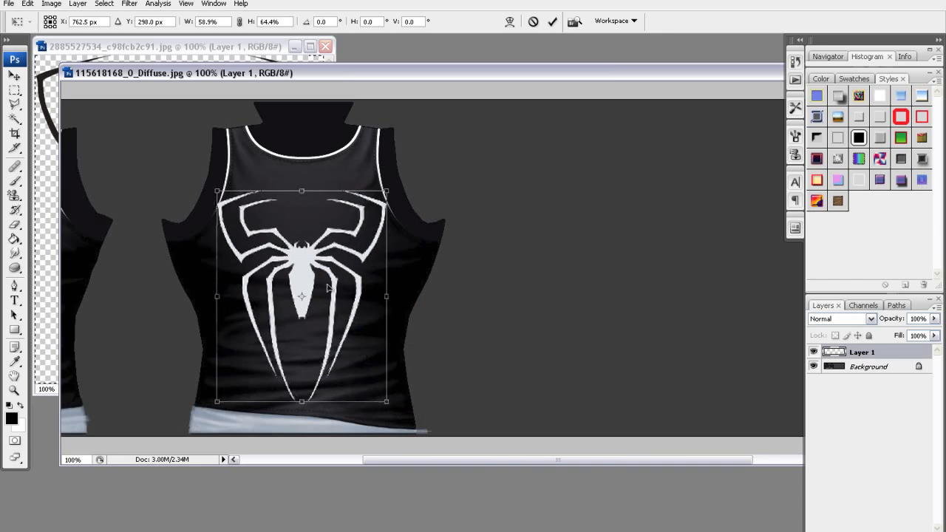
pyautogui.press('Return')
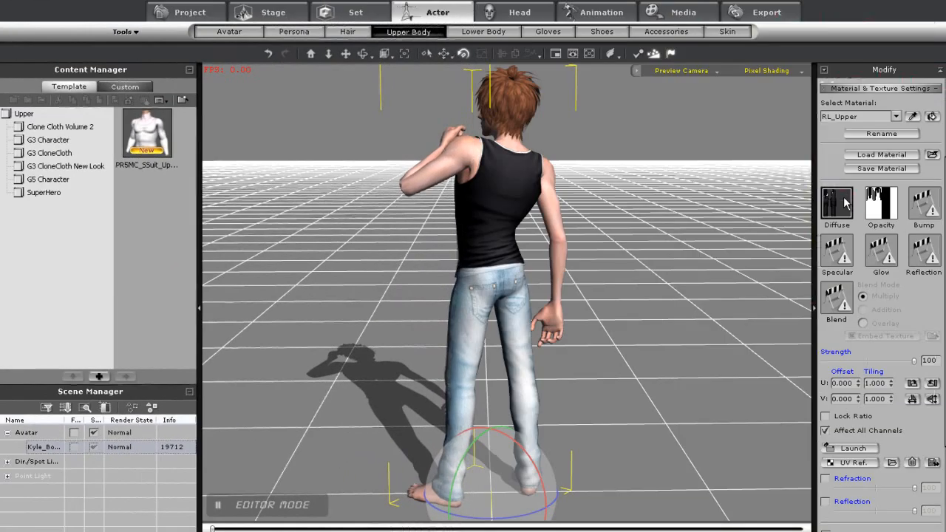
# Load the spidey image as the upper body's diffuse texture and view the shirt on the character
pyautogui.click(824, 196)
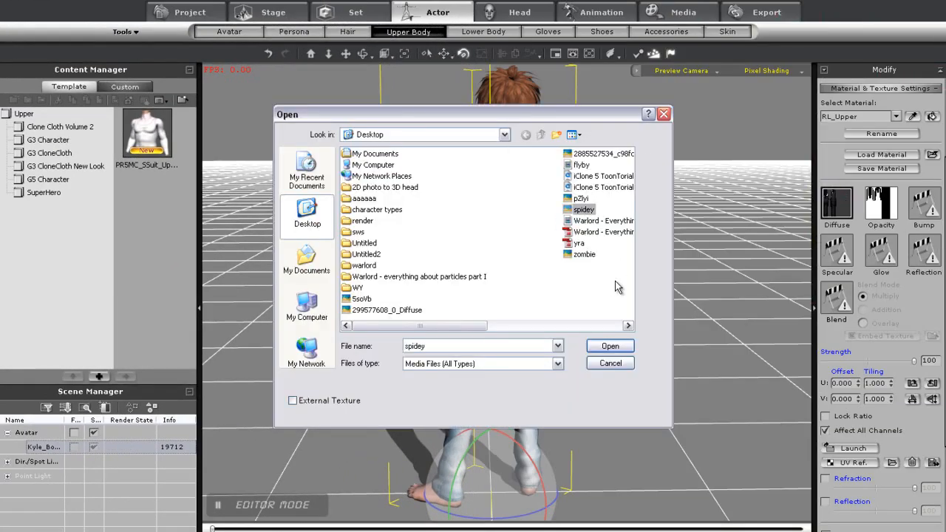
pyautogui.click(611, 348)
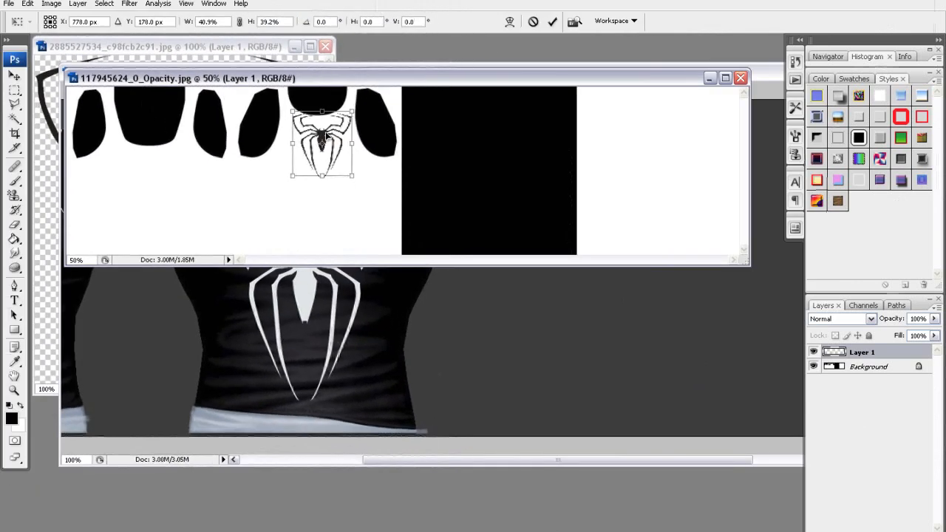
pyautogui.moveTo(325, 135); pyautogui.dragTo(153, 176)
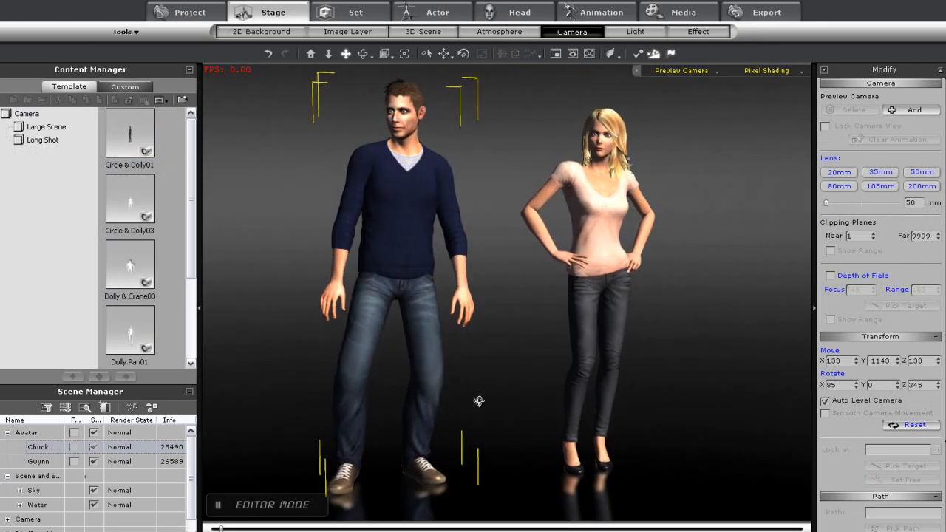
# Switch to the avatar library and open the Chuck & The Neighbors character folder
pyautogui.moveTo(479, 401)
pyautogui.mouseDown()
pyautogui.moveTo(250, 402)
pyautogui.moveTo(460, 402)
pyautogui.mouseUp()
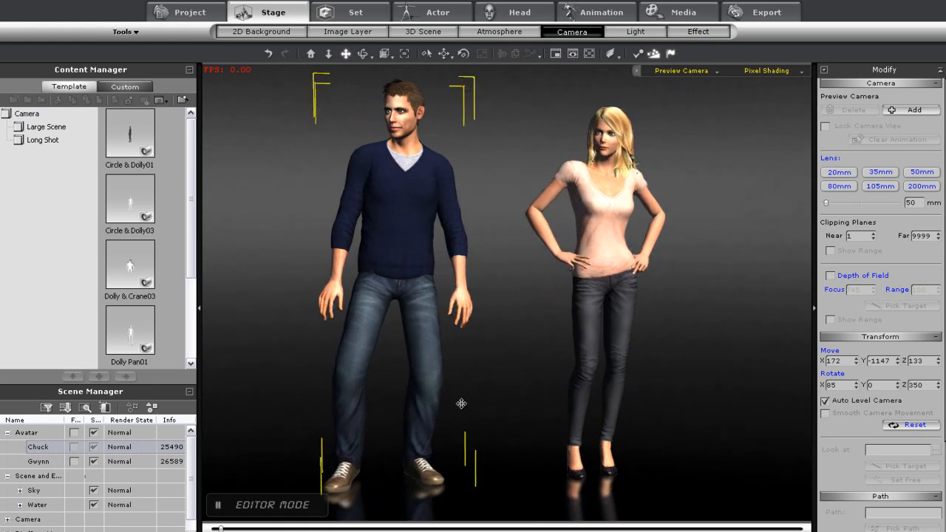
pyautogui.moveTo(474, 260); pyautogui.dragTo(481, 278)
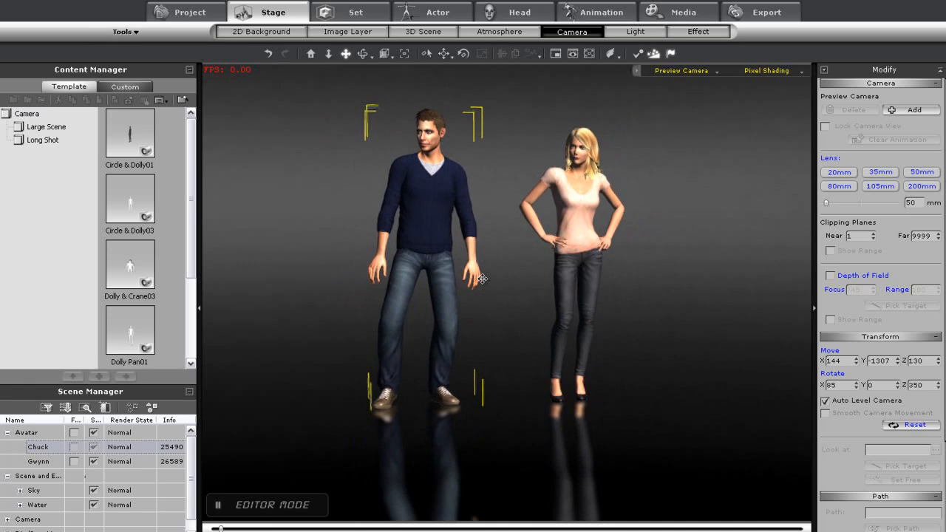
pyautogui.click(438, 12)
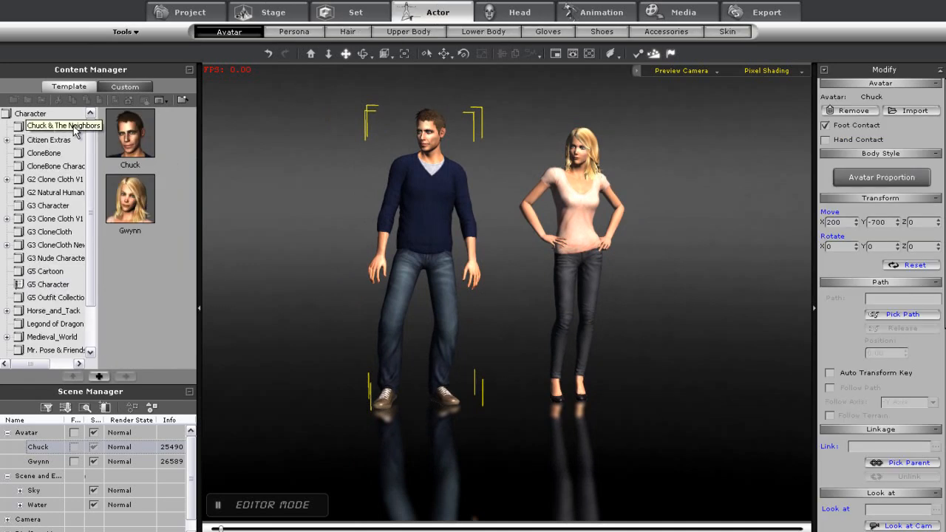
pyautogui.click(81, 127)
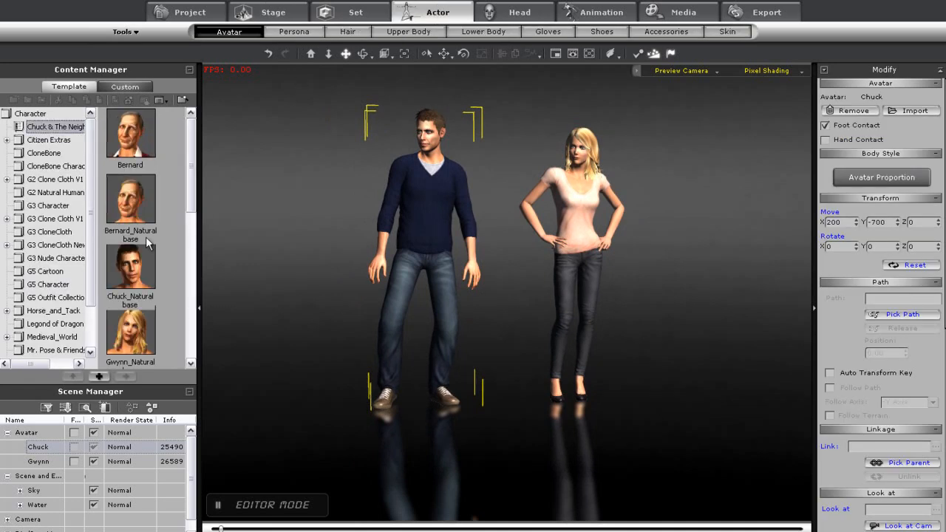
# Add the Gwynn_Natural base and Chuck_Natural base characters to the scene
pyautogui.moveTo(129, 330); pyautogui.dragTo(597, 458)
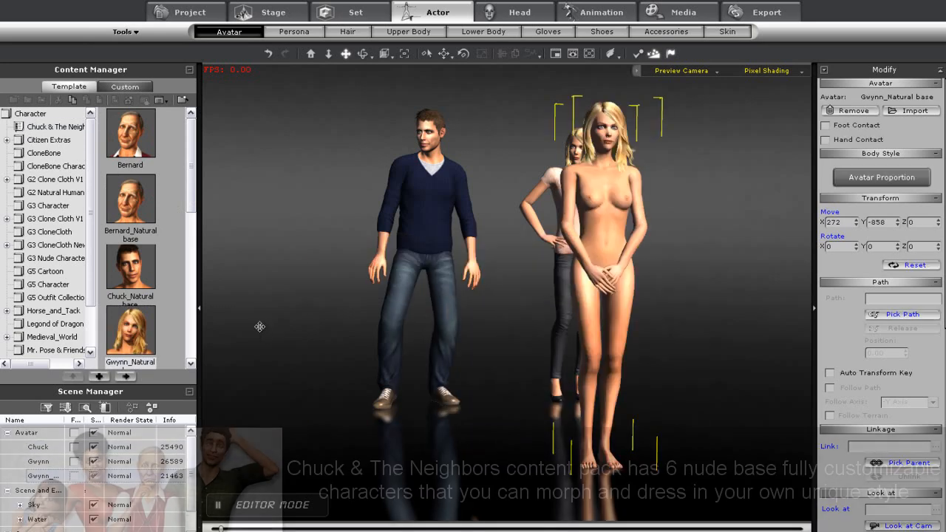
pyautogui.moveTo(126, 266); pyautogui.dragTo(418, 478)
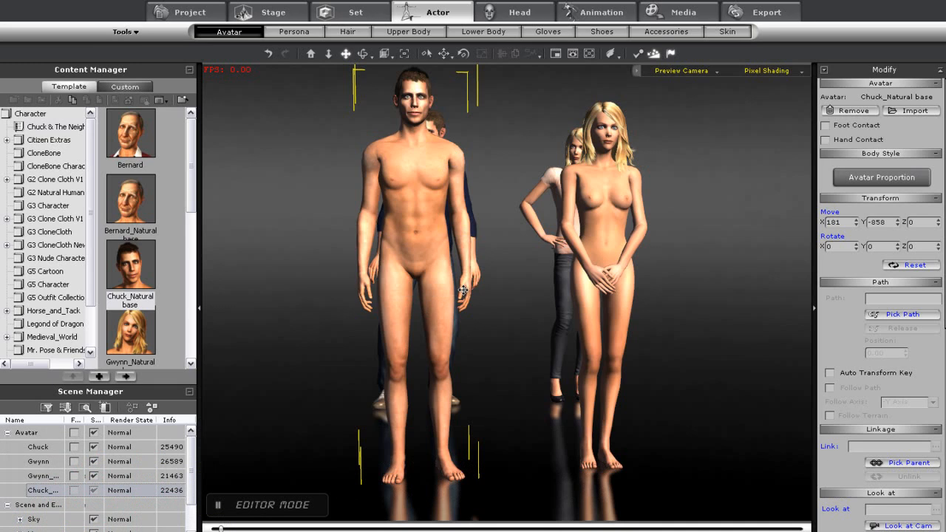
# Dress the Gwynn natural base with the Gwynn top from the G5 Character upper body library
pyautogui.click(601, 221)
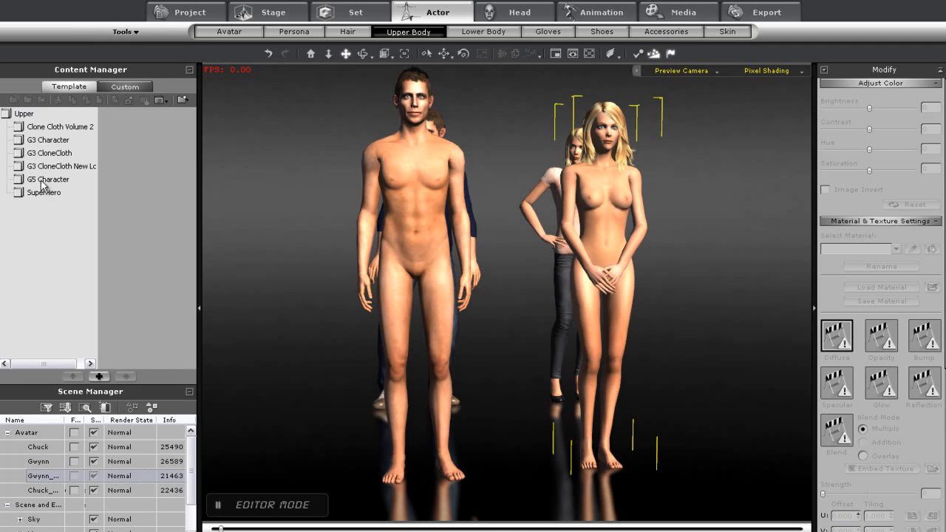
pyautogui.click(44, 180)
pyautogui.doubleClick(137, 198)
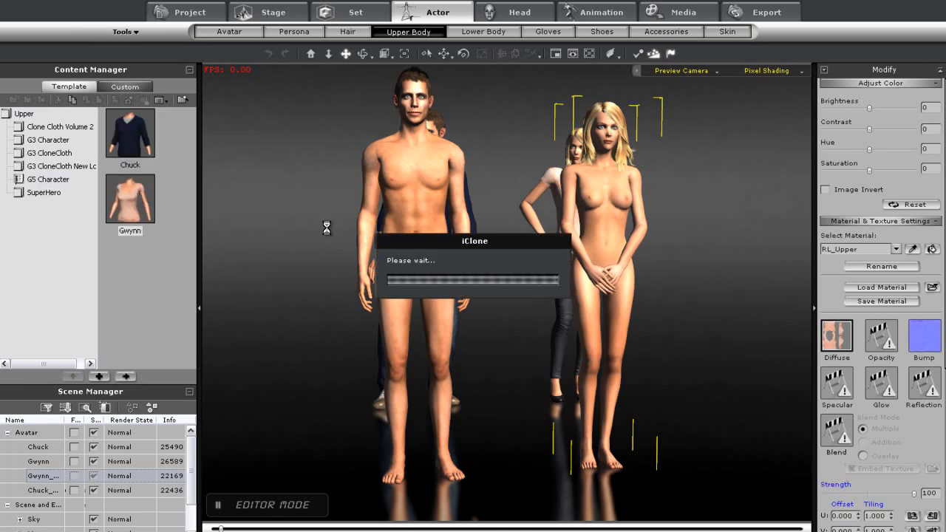
# Dress the Chuck natural base with the Chuck jeans from the G5 Character lower body library
pyautogui.click(431, 210)
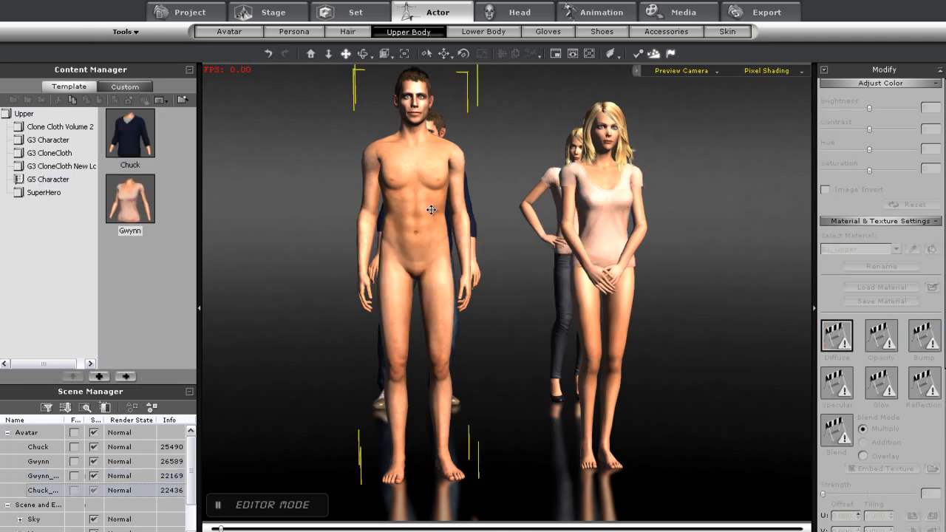
pyautogui.click(470, 31)
pyautogui.click(46, 166)
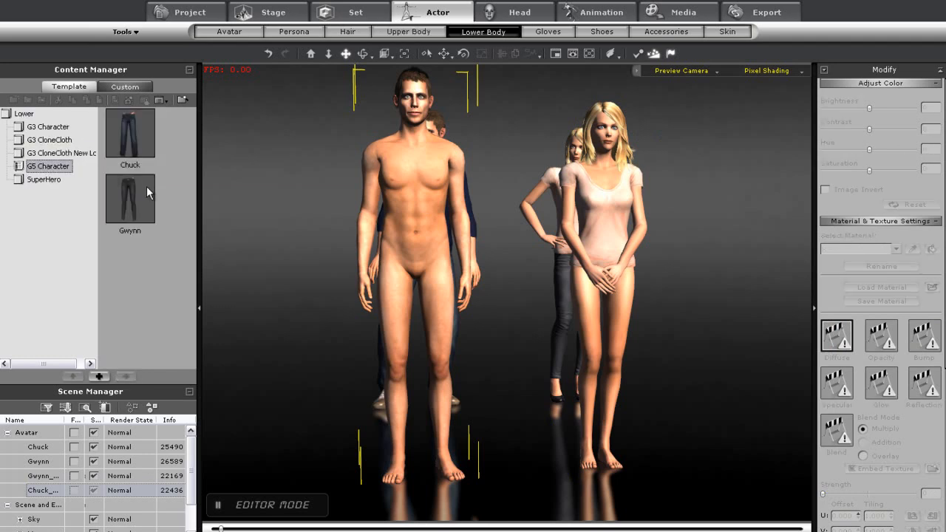
pyautogui.doubleClick(123, 133)
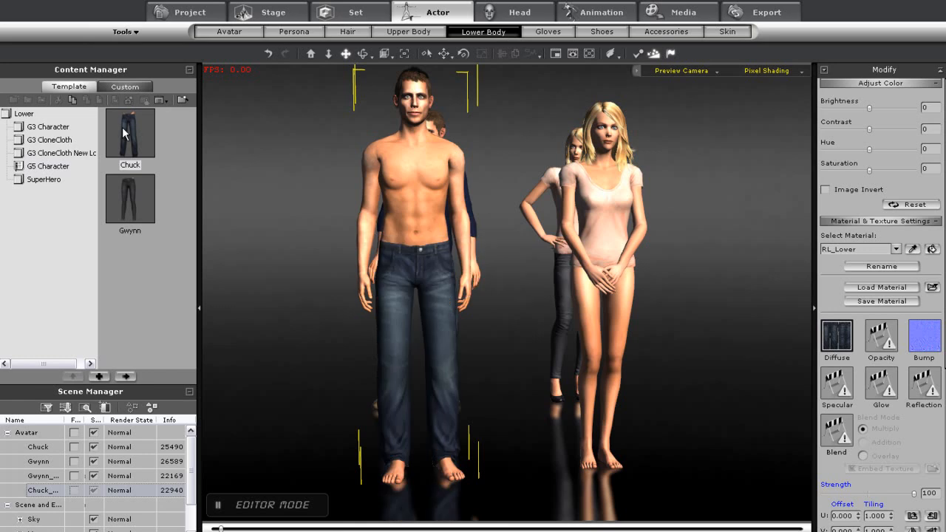
# Add the Dylan character from the G3 Character library beside Chuck
pyautogui.moveTo(483, 400); pyautogui.dragTo(606, 391, button='right')
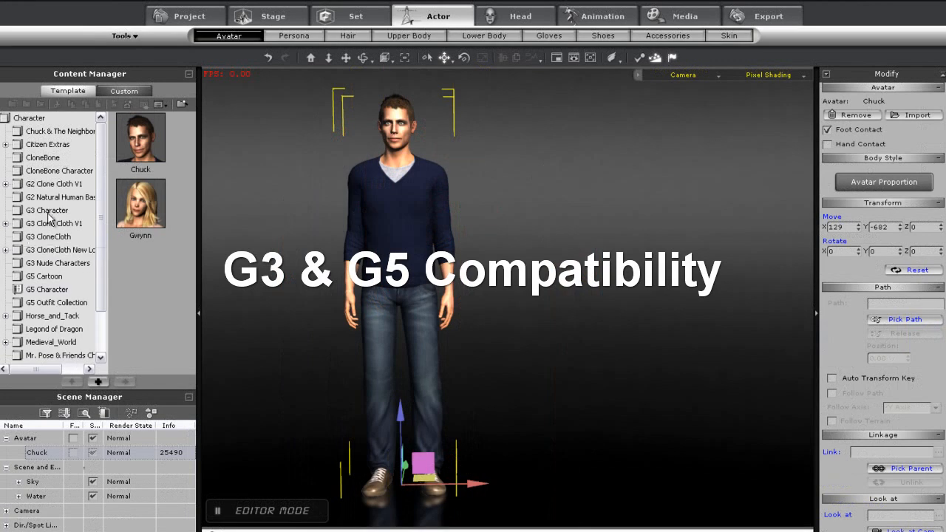
pyautogui.click(65, 211)
pyautogui.moveTo(146, 204); pyautogui.dragTo(617, 492)
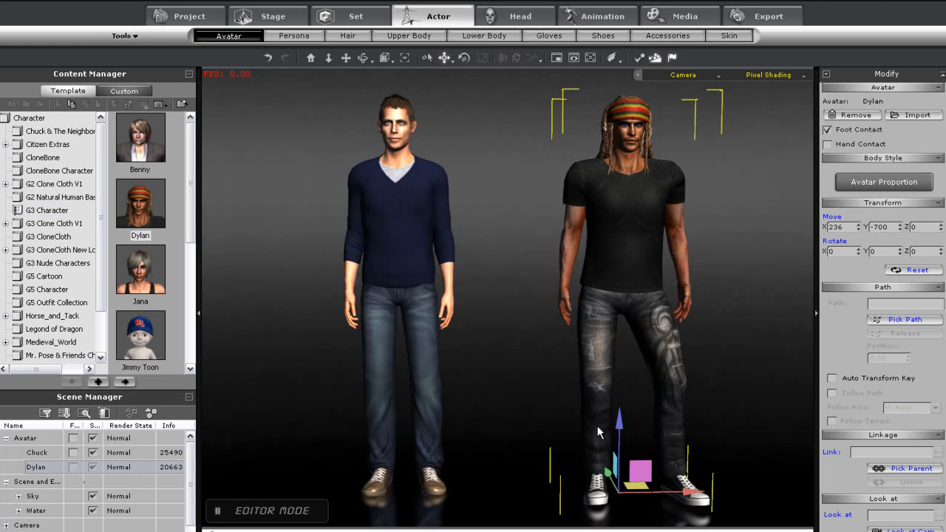
# Give Chuck the D067_Hair Style 03 from the G3 CloneCloth New Look hair library and inspect it close up
pyautogui.click(411, 232)
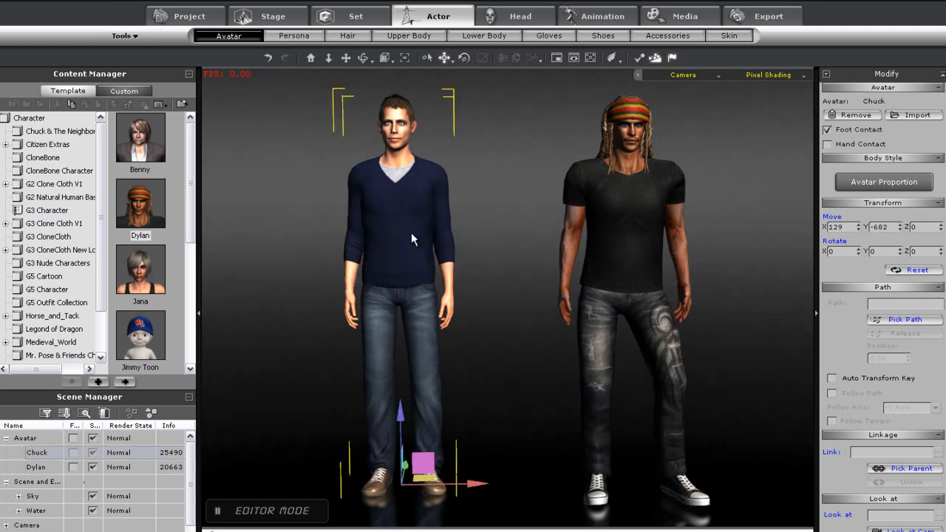
pyautogui.click(348, 36)
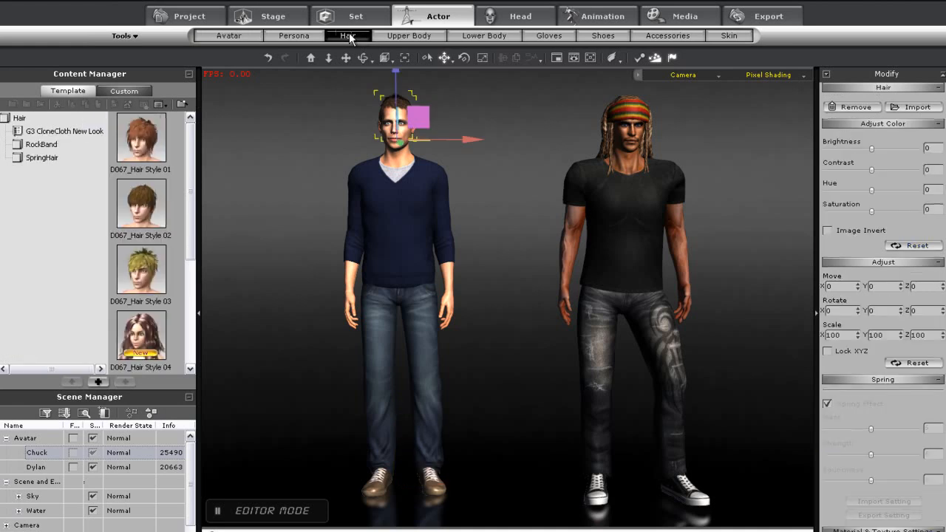
pyautogui.click(38, 132)
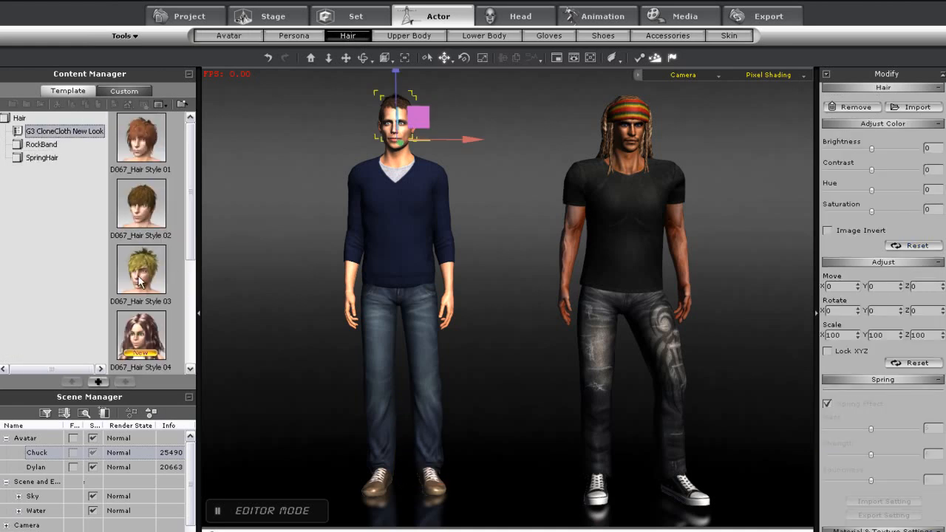
pyautogui.doubleClick(140, 280)
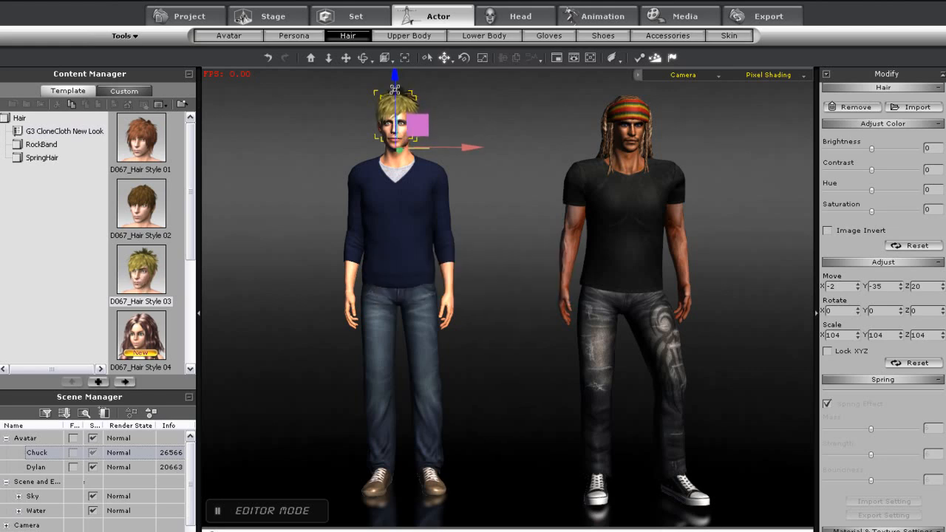
pyautogui.moveTo(445, 269); pyautogui.dragTo(509, 321, button='middle')
pyautogui.press('j')
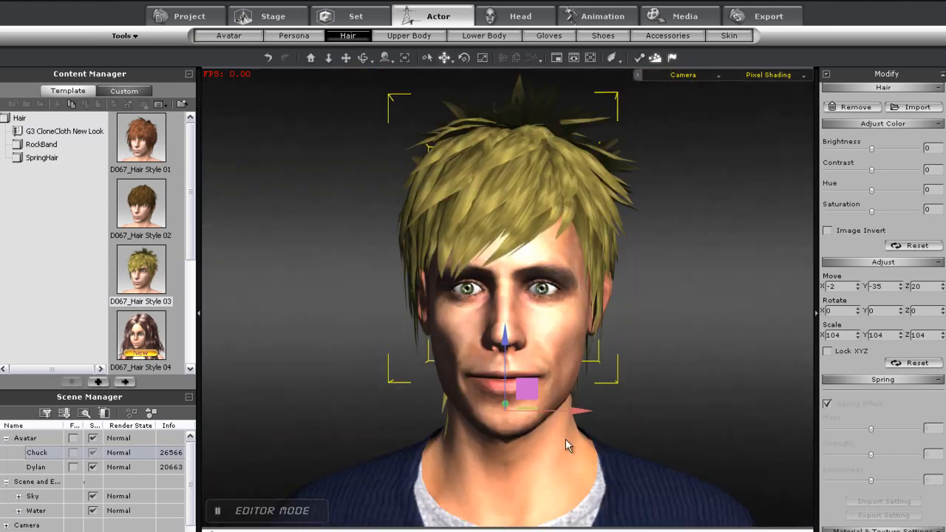
pyautogui.moveTo(569, 448)
pyautogui.mouseDown(button='middle')
pyautogui.moveTo(471, 453)
pyautogui.moveTo(572, 454)
pyautogui.mouseUp(button='middle')
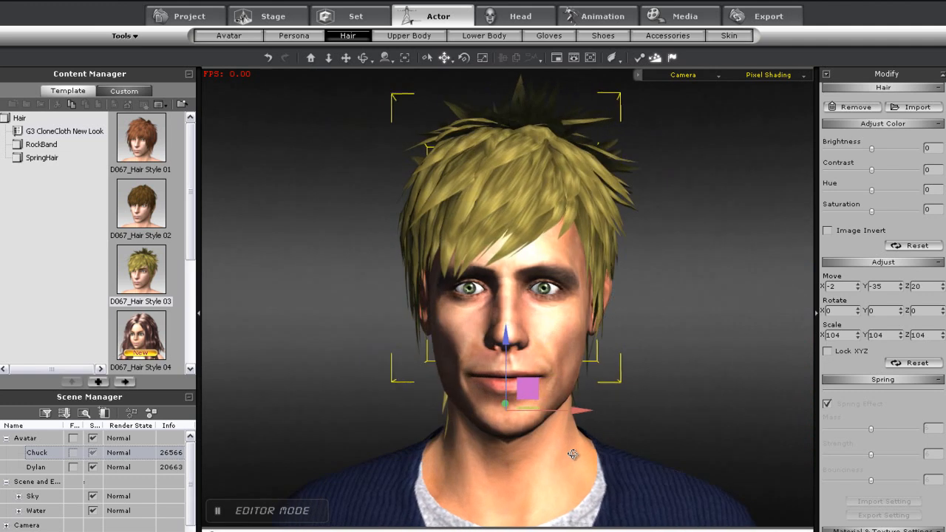
pyautogui.scroll(-5, 683, 395)
pyautogui.moveTo(686, 505); pyautogui.dragTo(567, 305, button='middle')
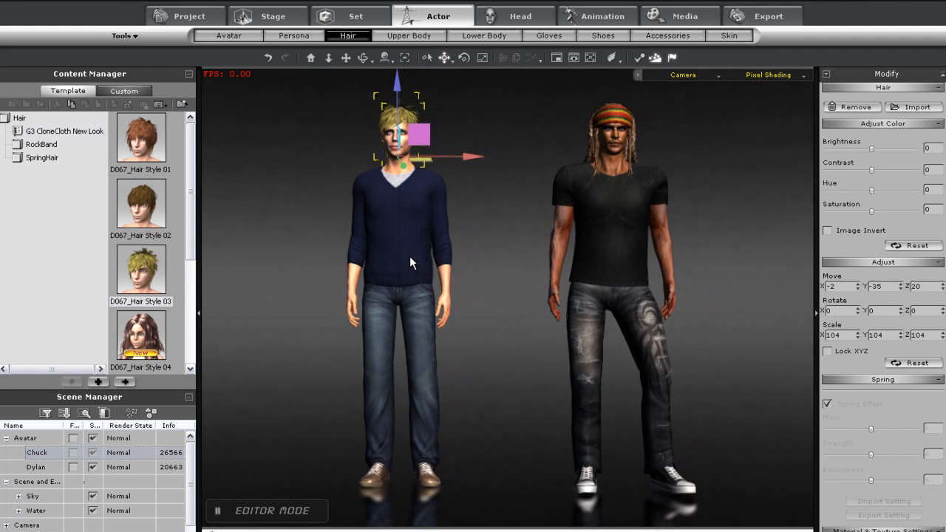
# Try to apply the G3 Dylan upper and lower body clothing to the G5 Chuck character
pyautogui.click(251, 36)
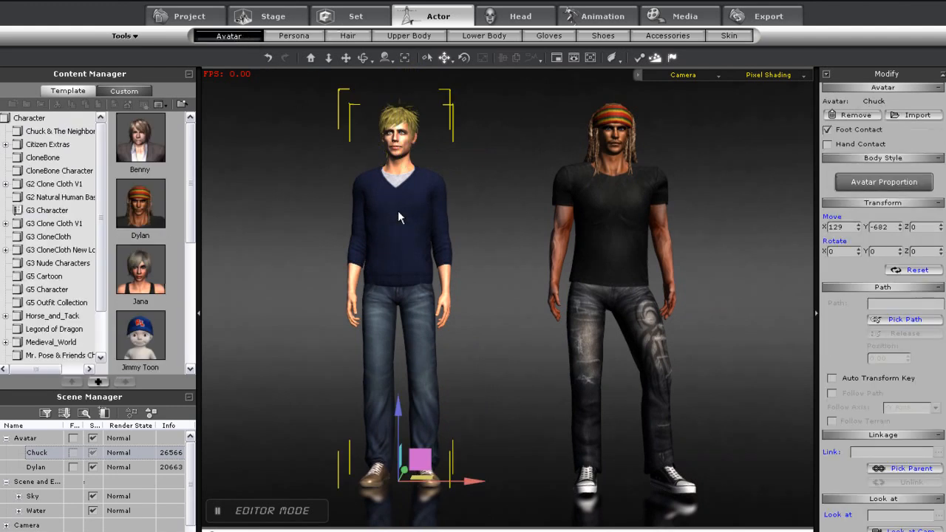
pyautogui.click(403, 37)
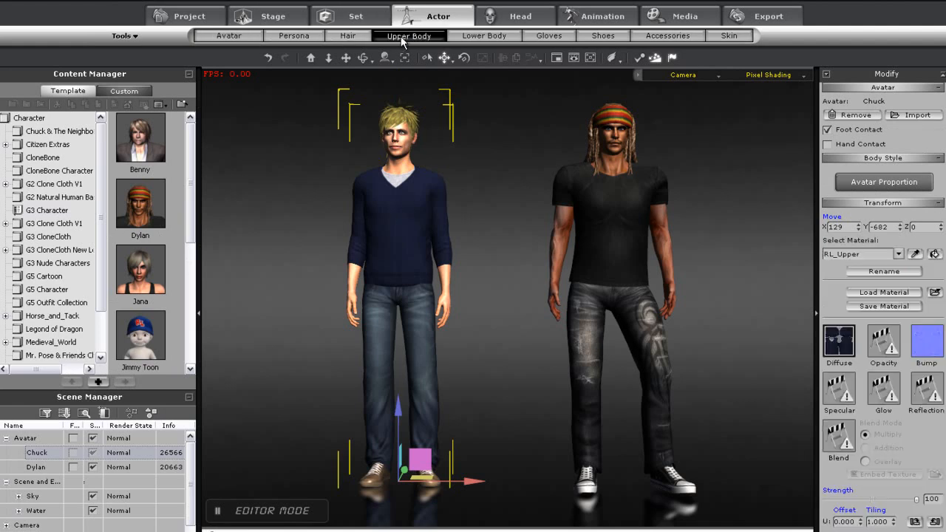
pyautogui.doubleClick(140, 150)
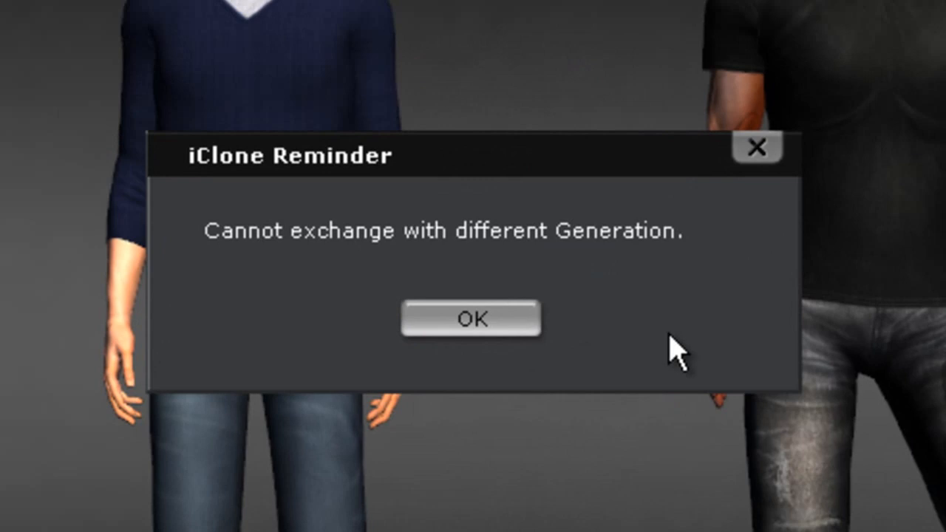
pyautogui.click(486, 320)
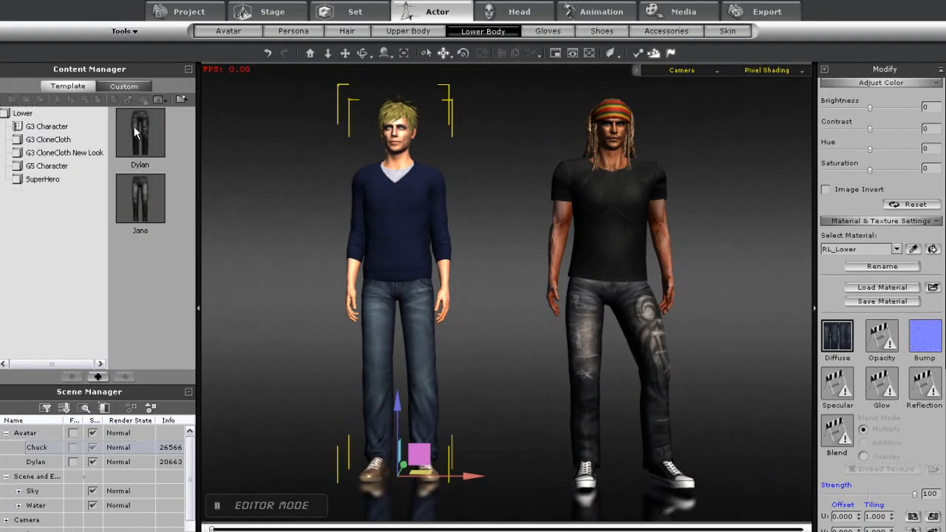
pyautogui.doubleClick(137, 131)
pyautogui.click(478, 290)
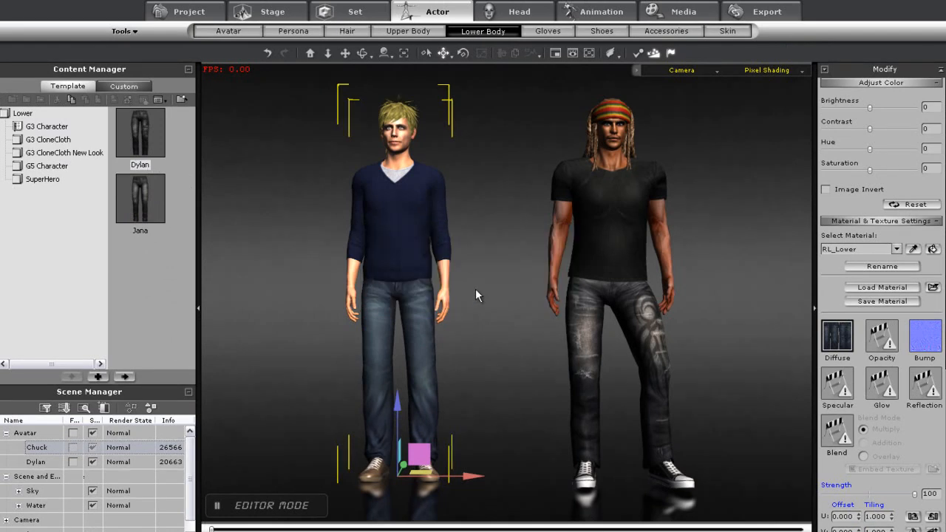
# Dress Dylan with the Jana jeans from the lower body library and the Jana top from the upper body library
pyautogui.click(611, 218)
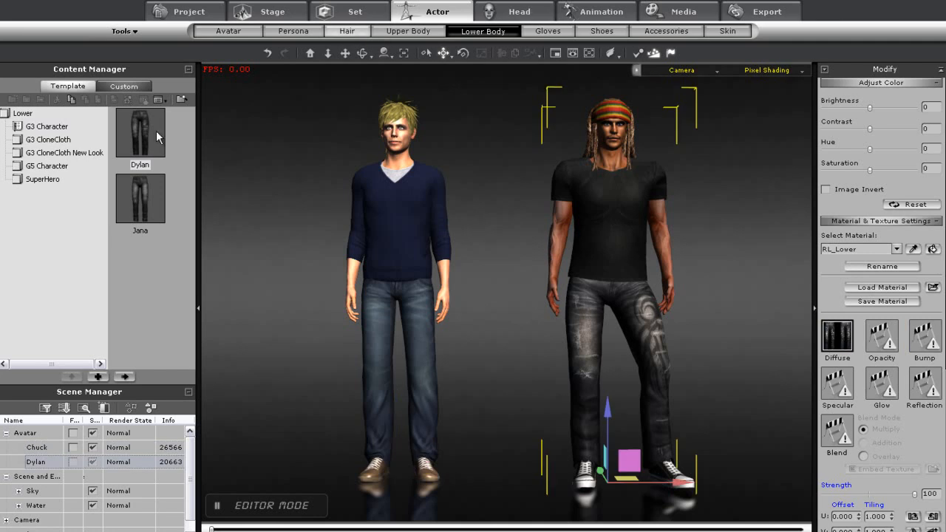
pyautogui.doubleClick(148, 210)
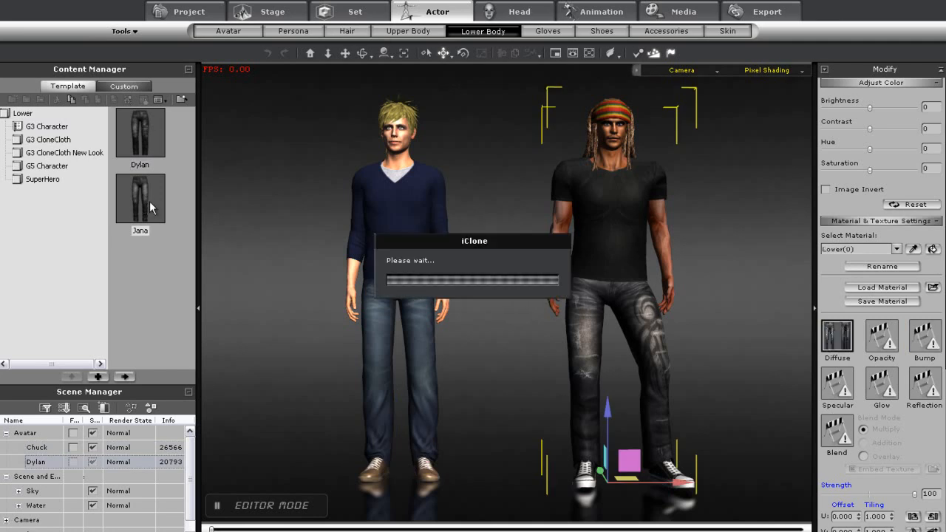
pyautogui.click(422, 33)
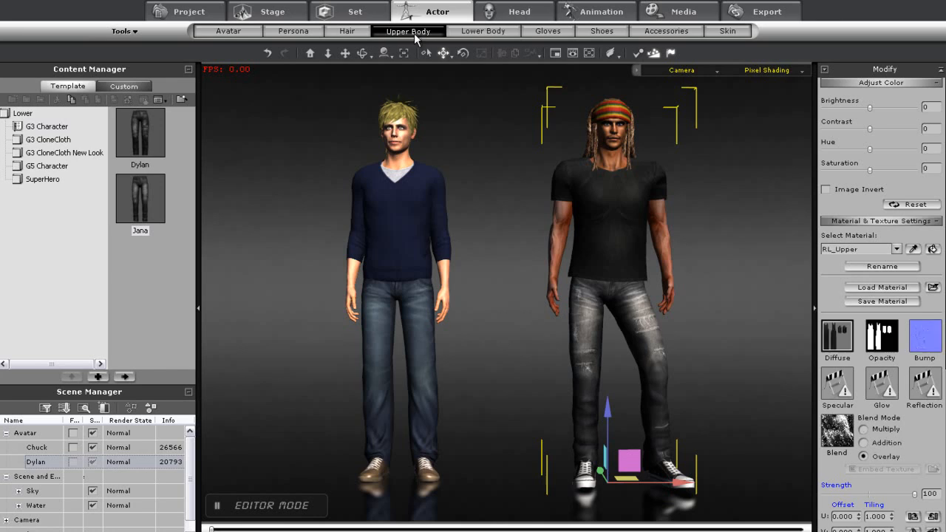
pyautogui.doubleClick(141, 200)
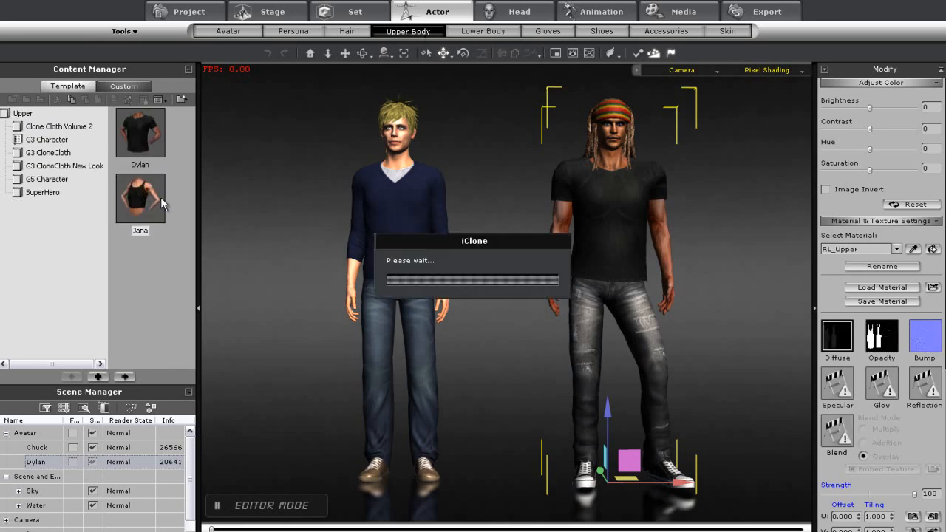
pyautogui.moveTo(600, 171); pyautogui.dragTo(574, 163, button='middle')
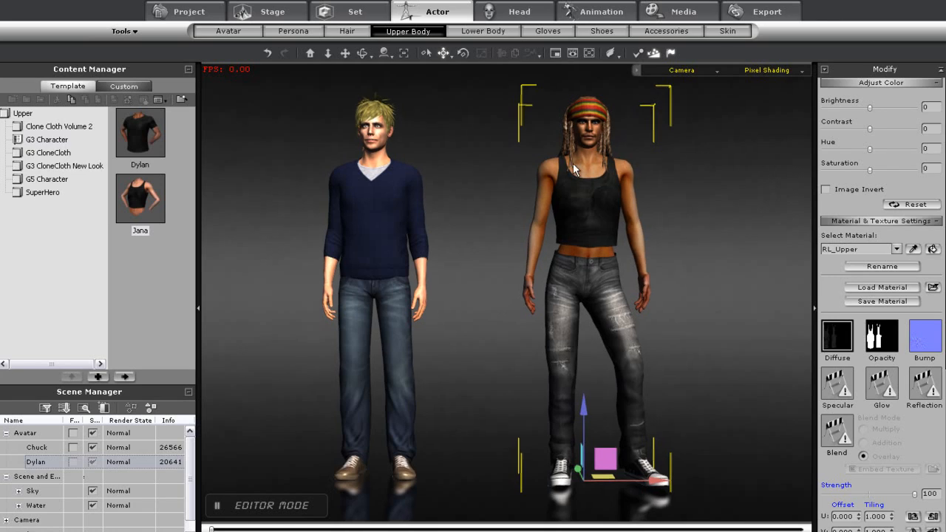
# Apply the G5 Gwynn face to Dylan and give Dylan the C293_Hair Style 03 from the RockBand hair library
pyautogui.click(521, 15)
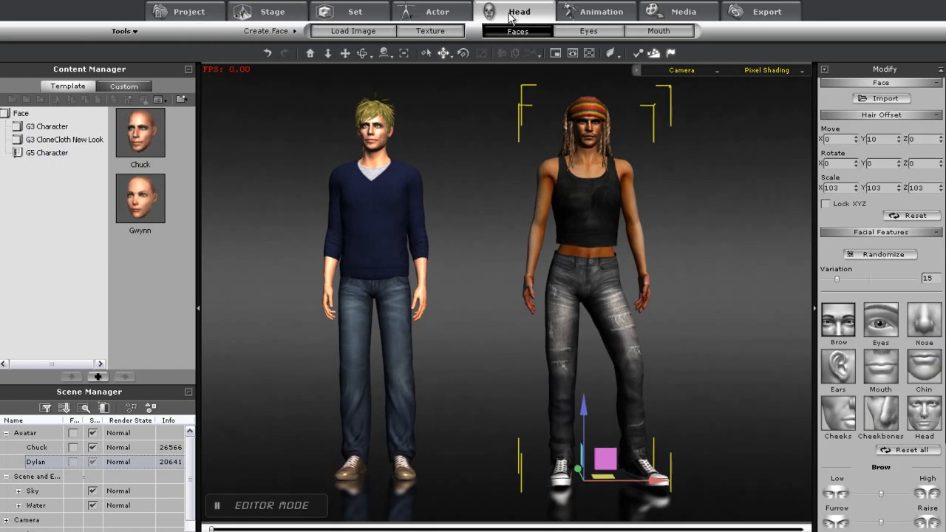
pyautogui.doubleClick(141, 214)
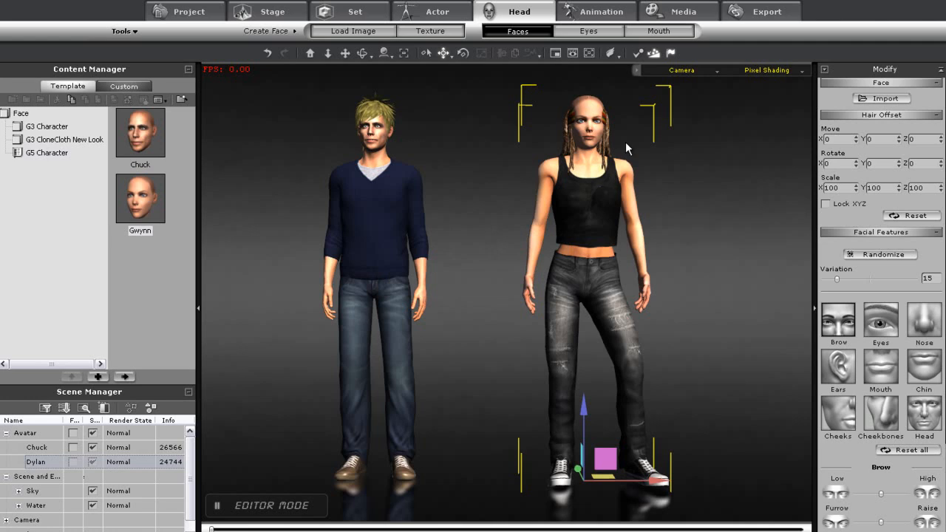
pyautogui.click(451, 12)
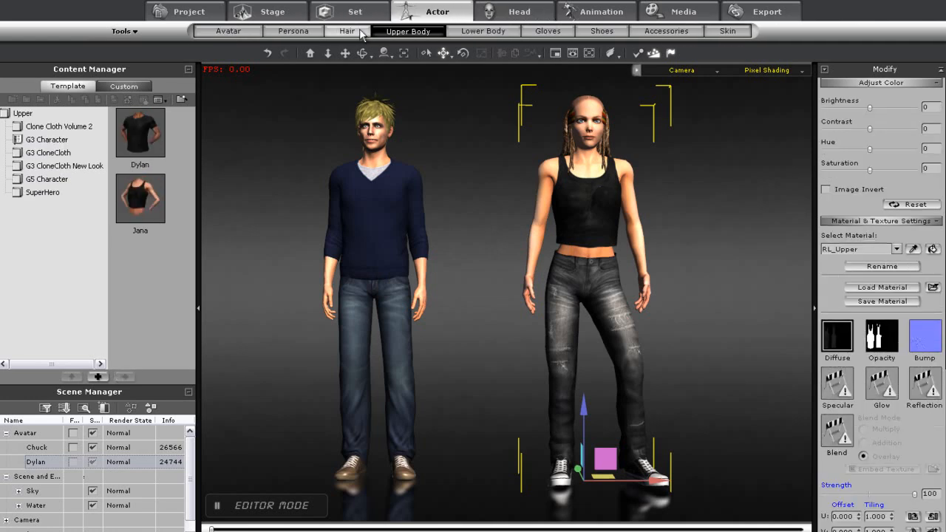
pyautogui.click(359, 33)
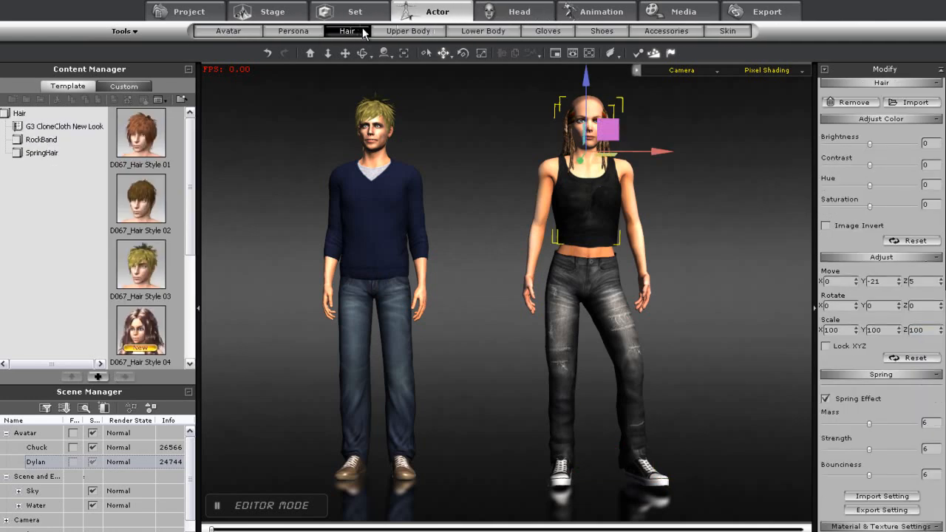
pyautogui.click(41, 140)
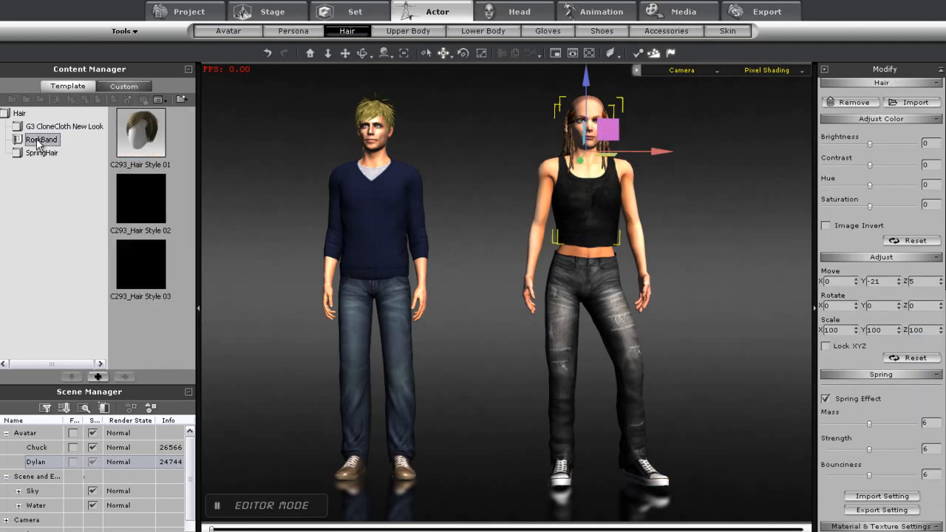
pyautogui.doubleClick(144, 273)
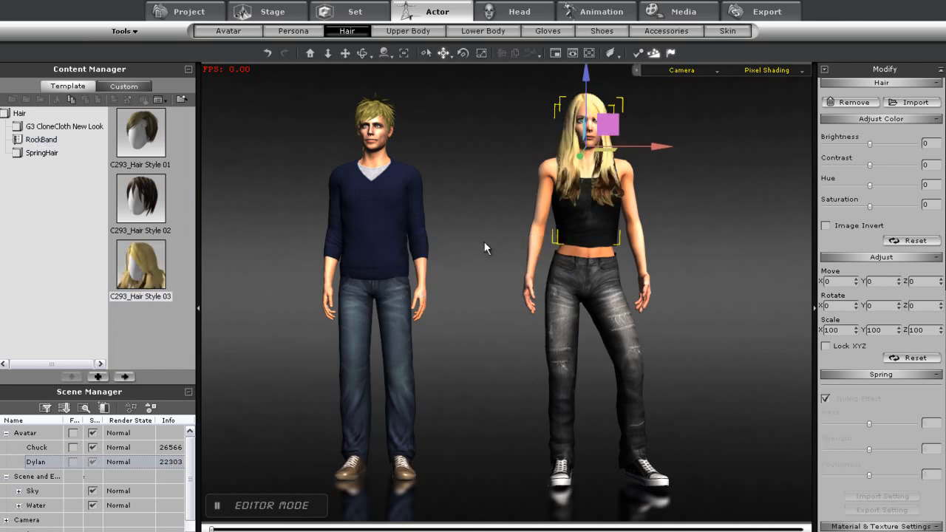
pyautogui.click(475, 327)
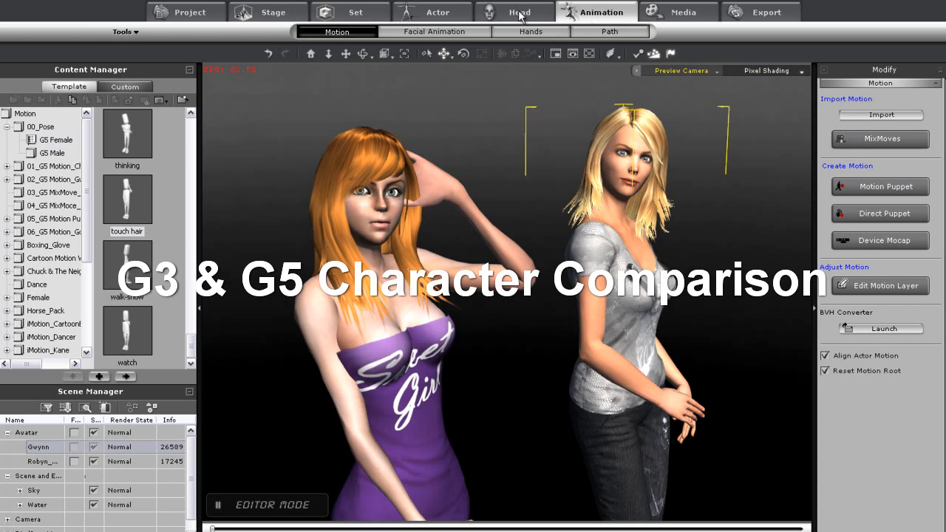
# Open Avatar Proportion for Gwynn and set the ribcage width to about 103
pyautogui.click(437, 12)
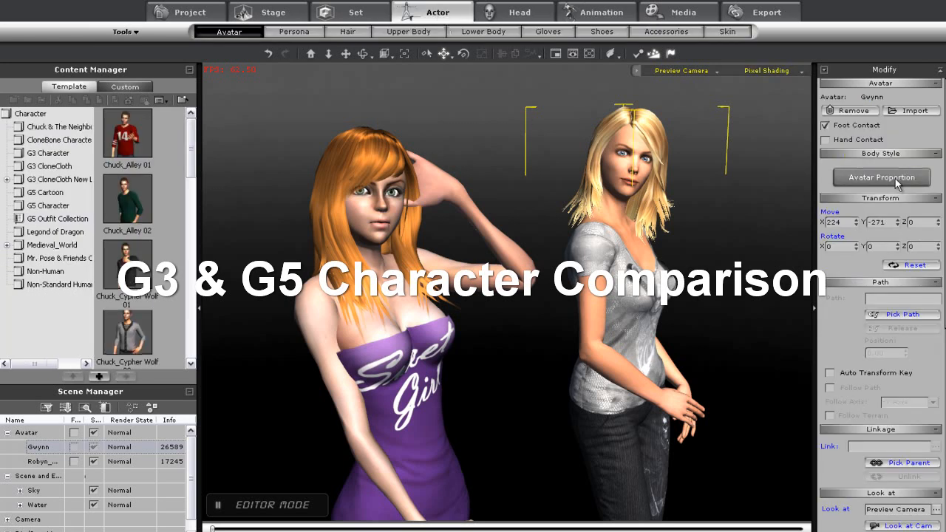
pyautogui.click(891, 178)
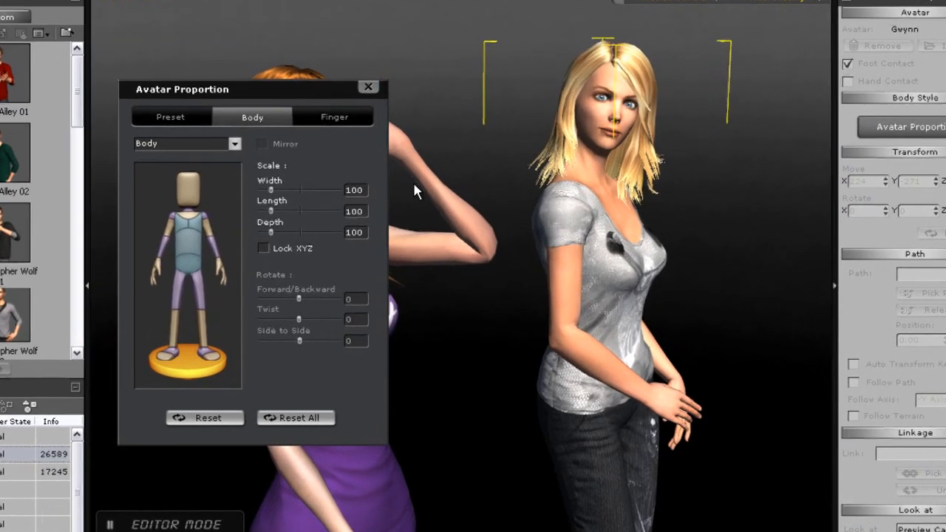
pyautogui.moveTo(725, 249); pyautogui.dragTo(641, 337, button='middle')
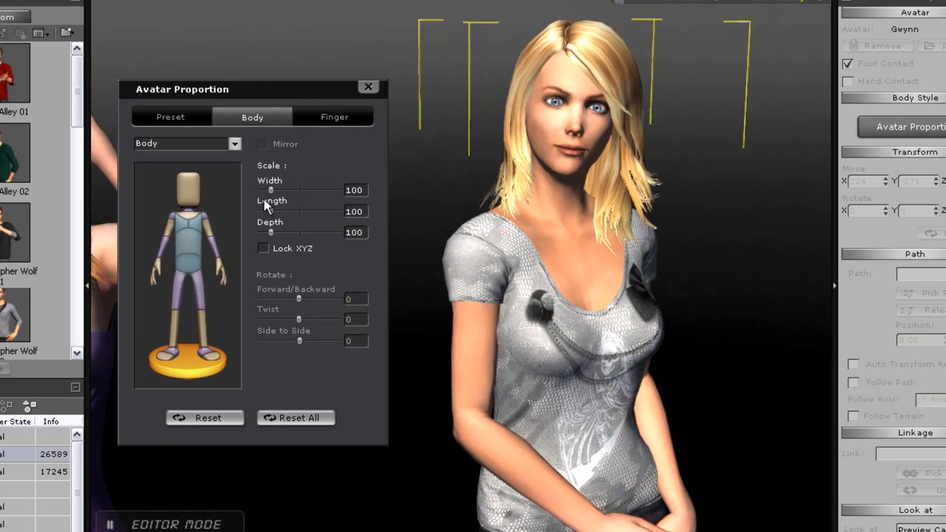
pyautogui.click(188, 214)
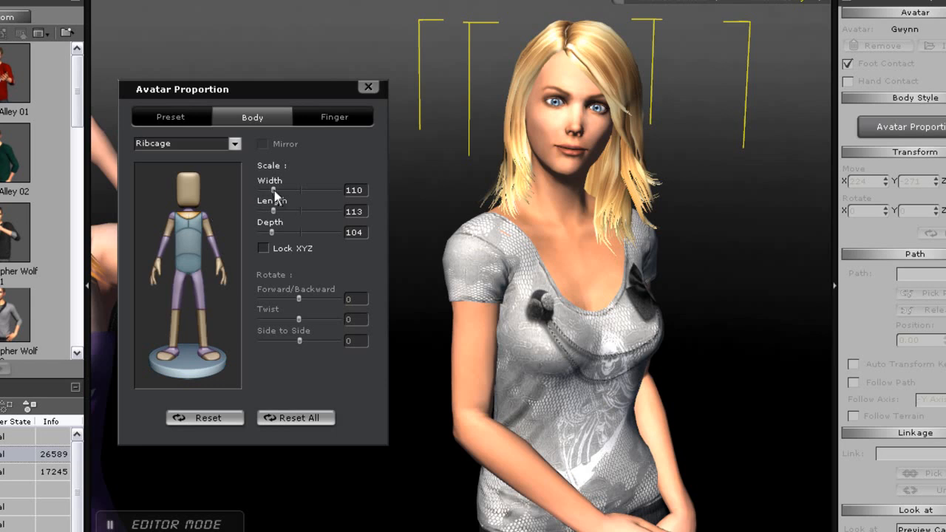
pyautogui.moveTo(275, 191); pyautogui.dragTo(275, 214)
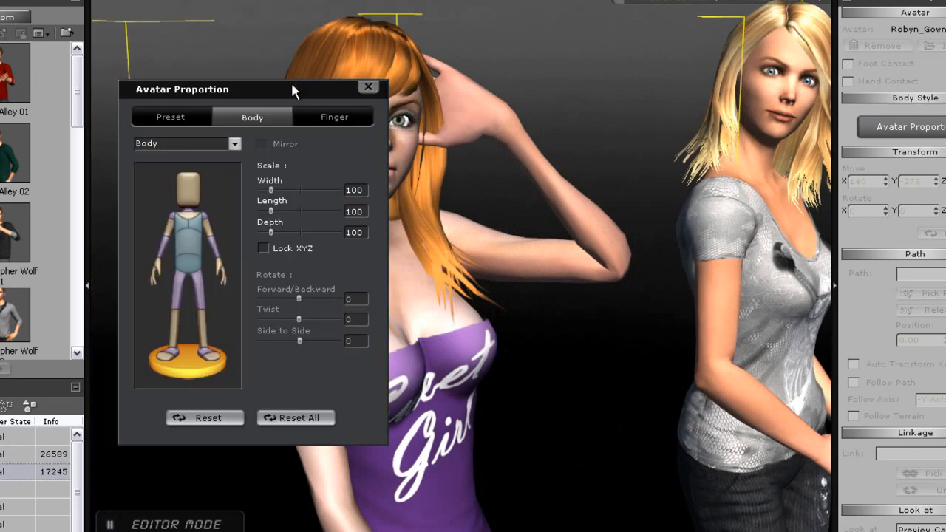
# Adjust the Robyn_Gown character's thigh scale in the Avatar Proportion dialog
pyautogui.moveTo(292, 90); pyautogui.dragTo(822, 145)
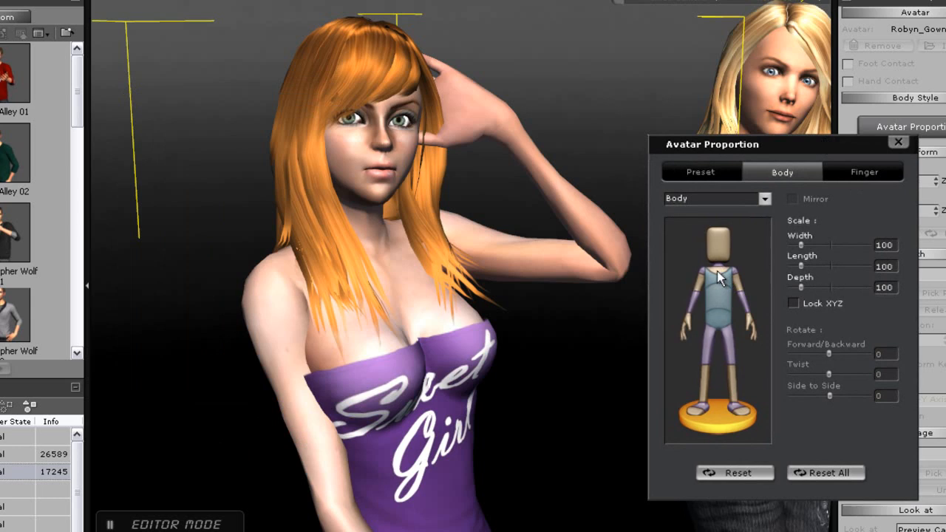
pyautogui.moveTo(801, 244)
pyautogui.mouseDown()
pyautogui.moveTo(811, 245)
pyautogui.moveTo(800, 244)
pyautogui.mouseUp()
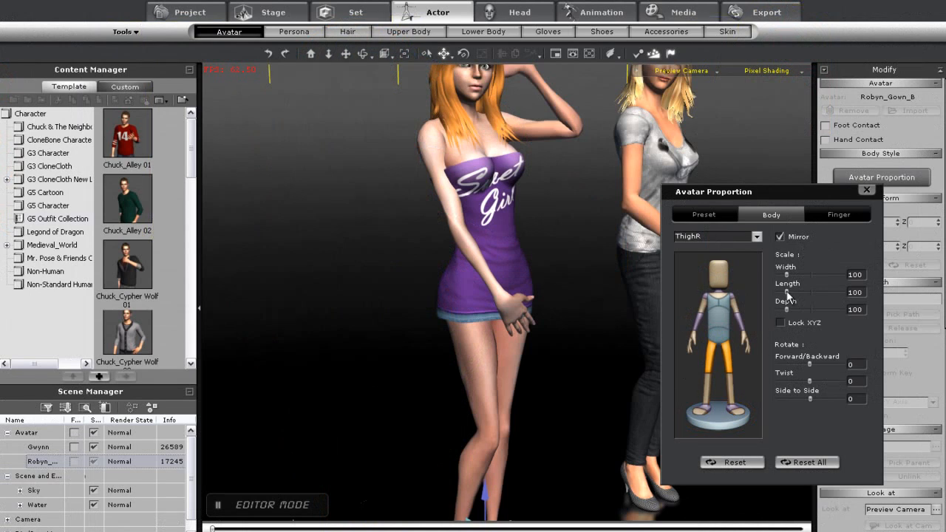
pyautogui.moveTo(786, 291); pyautogui.dragTo(785, 290)
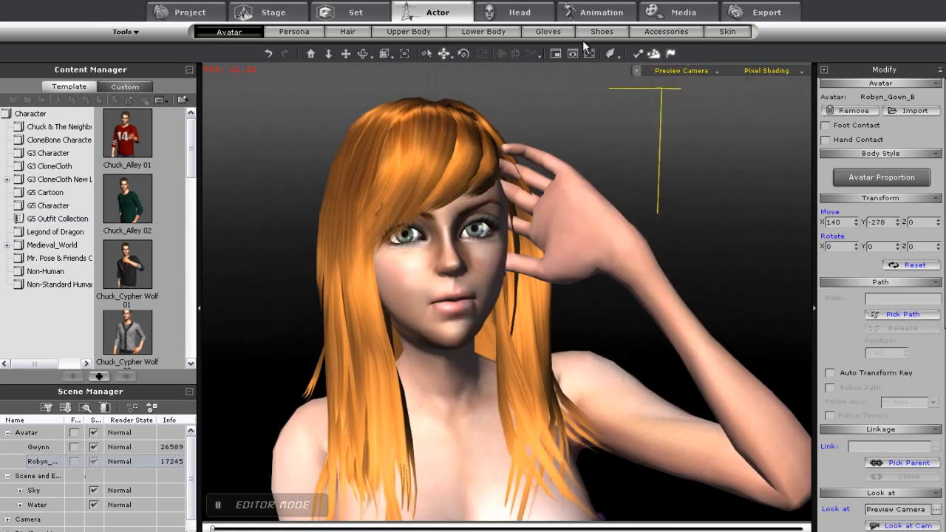
# Inspect the G5 teeth on Robyn_Gown and Gwynn in the head's mouth settings
pyautogui.click(517, 11)
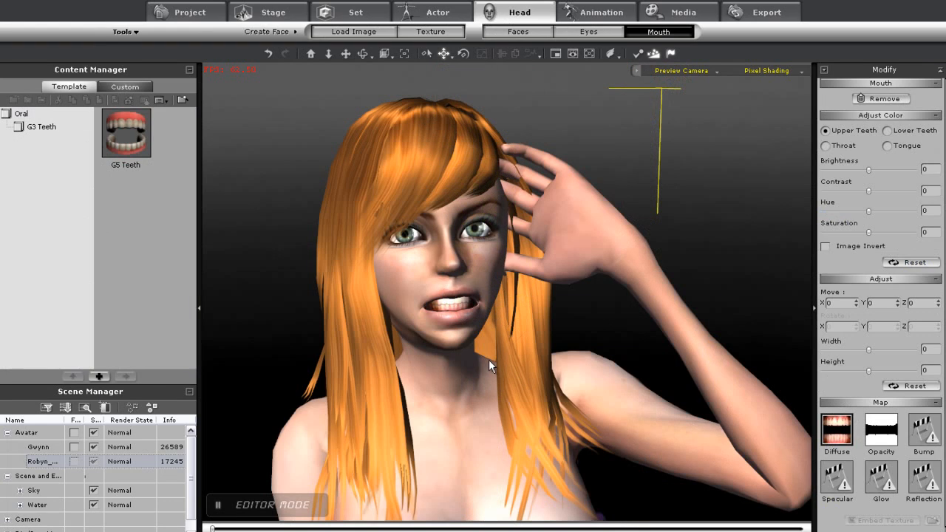
pyautogui.scroll(5, 489, 359)
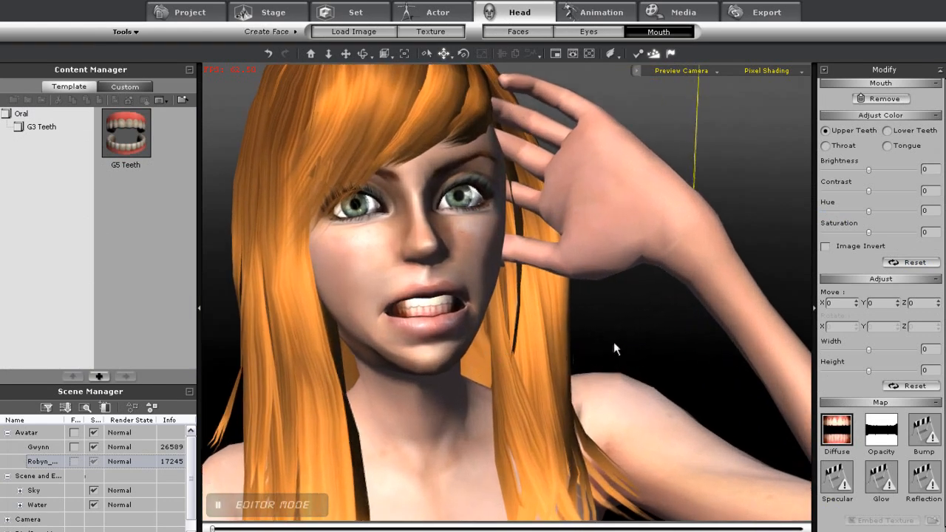
pyautogui.moveTo(767, 311); pyautogui.dragTo(371, 428, button='middle')
pyautogui.click(459, 340)
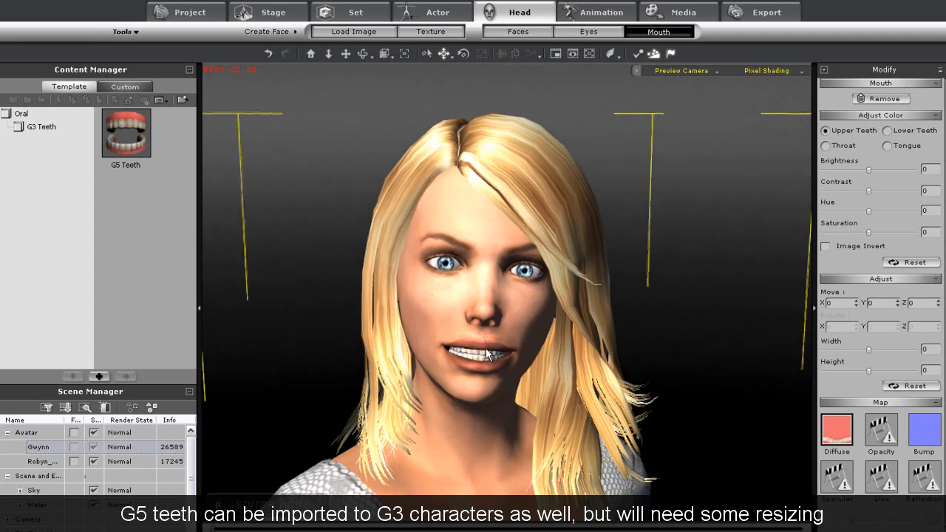
pyautogui.scroll(5, 484, 352)
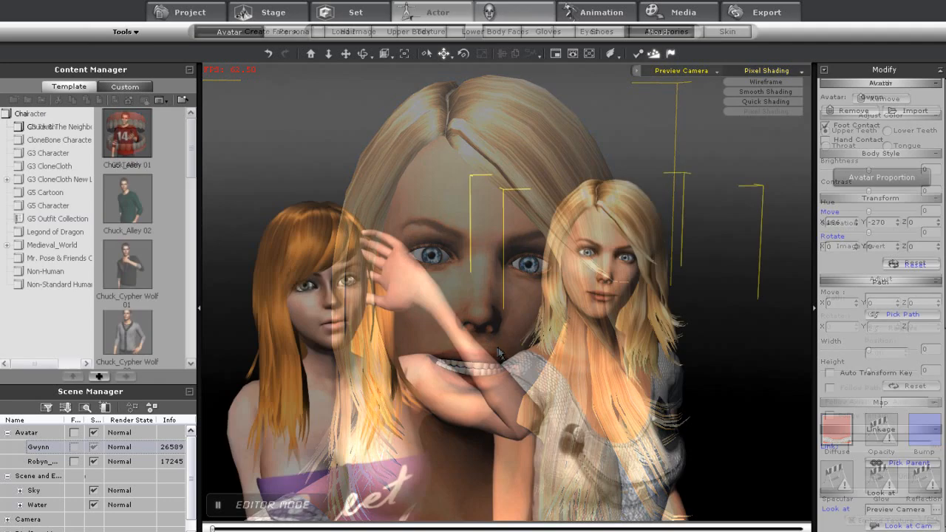
# Switch the viewport to wireframe shading and examine both characters' face meshes
pyautogui.click(770, 70)
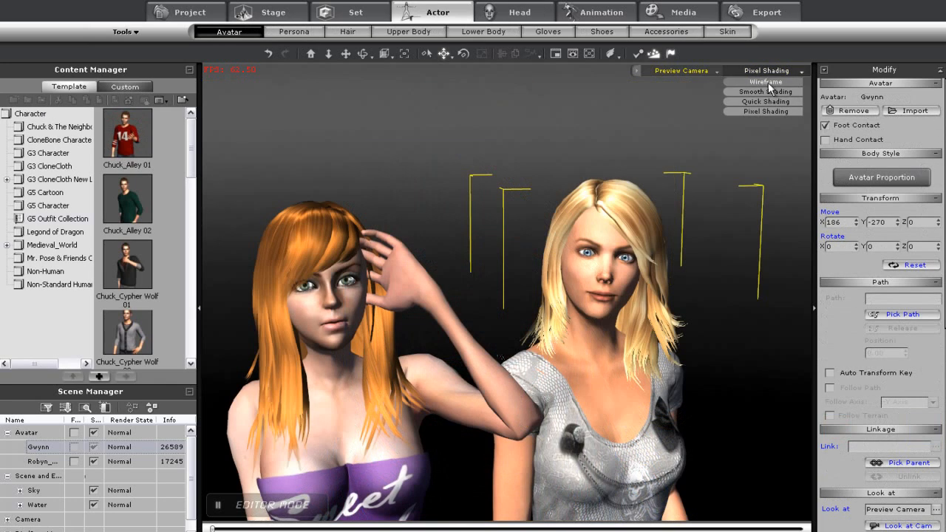
pyautogui.click(768, 82)
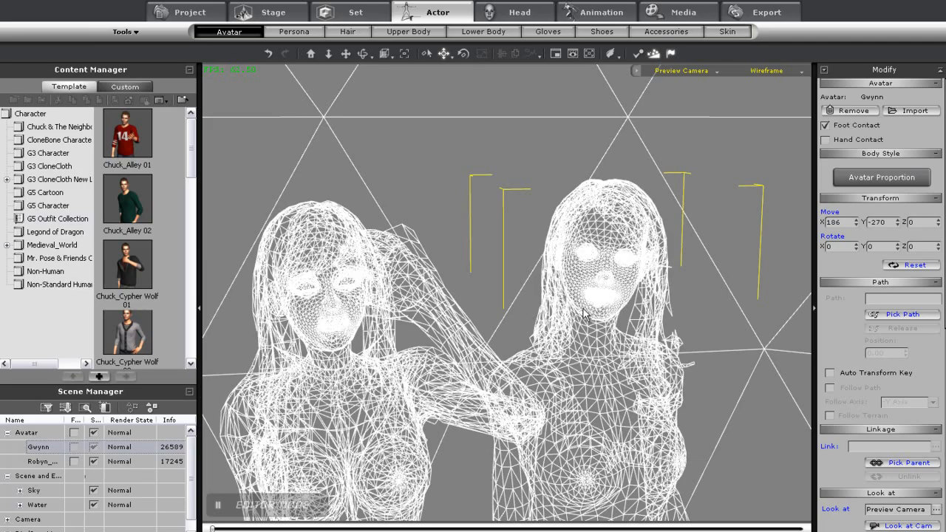
pyautogui.moveTo(600, 305); pyautogui.dragTo(546, 337, button='middle')
pyautogui.scroll(5, 563, 284)
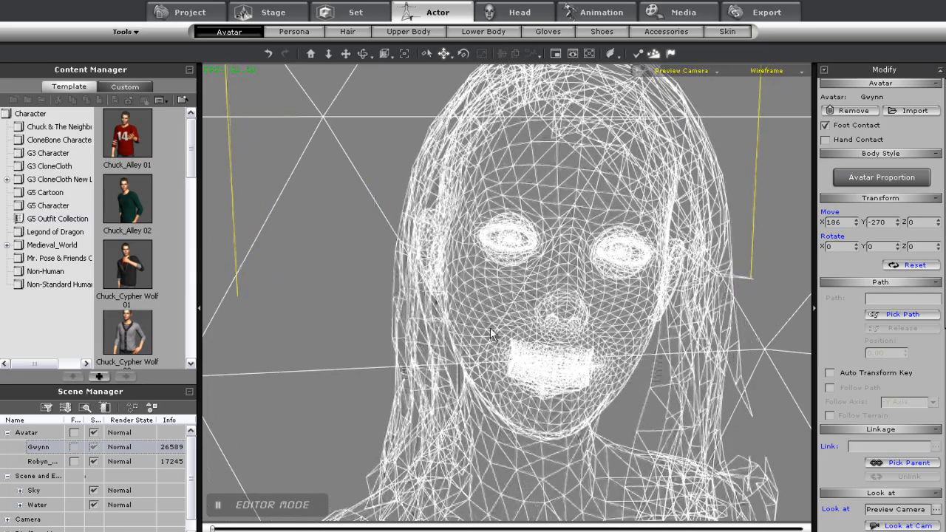
pyautogui.moveTo(268, 320); pyautogui.dragTo(789, 269, button='middle')
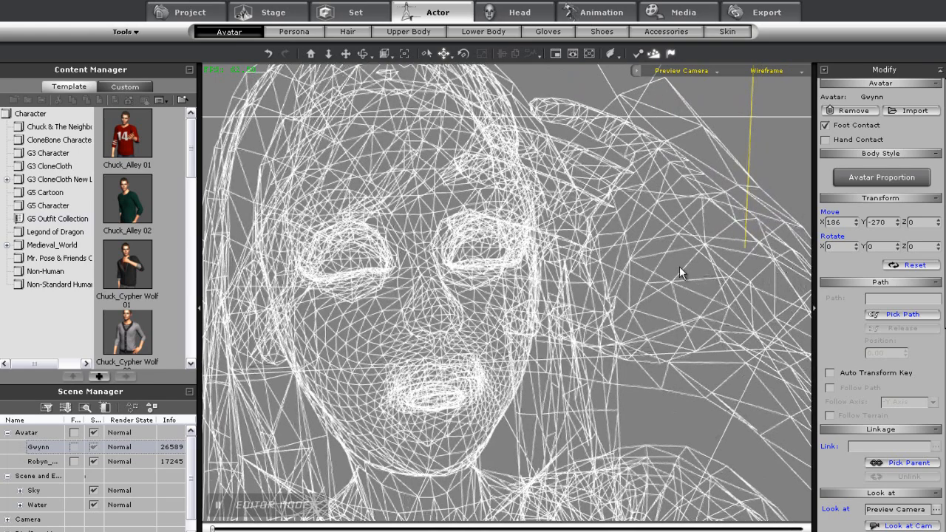
pyautogui.moveTo(711, 264); pyautogui.dragTo(434, 244, button='middle')
pyautogui.scroll(-4, 548, 230)
pyautogui.moveTo(547, 236); pyautogui.dragTo(577, 228, button='middle')
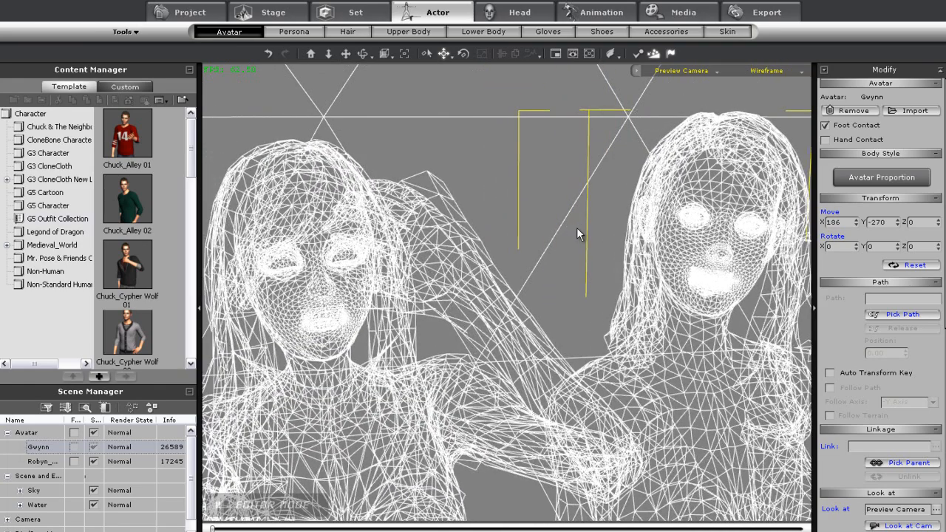
pyautogui.click(334, 313)
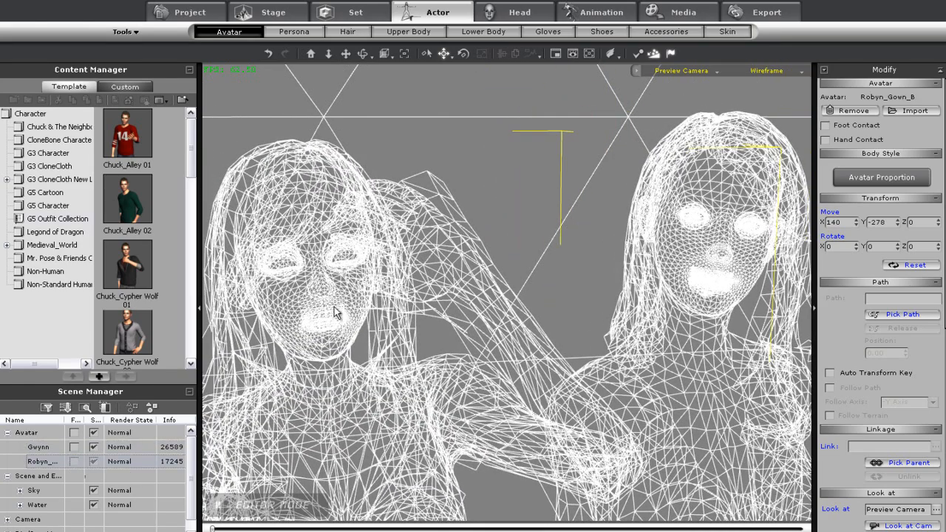
# Load the WarHorse_Base Bone character into the scene and view it from the side
pyautogui.click(48, 154)
pyautogui.doubleClick(132, 273)
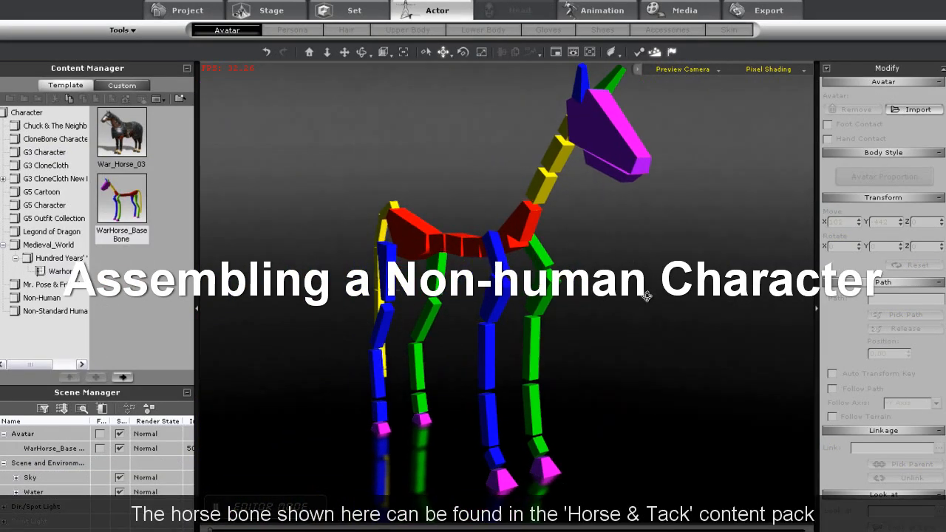
pyautogui.click(518, 239)
pyautogui.moveTo(677, 281); pyautogui.dragTo(261, 295, button='right')
pyautogui.moveTo(339, 255); pyautogui.dragTo(347, 271, button='middle')
pyautogui.moveTo(378, 276); pyautogui.dragTo(379, 316, button='right')
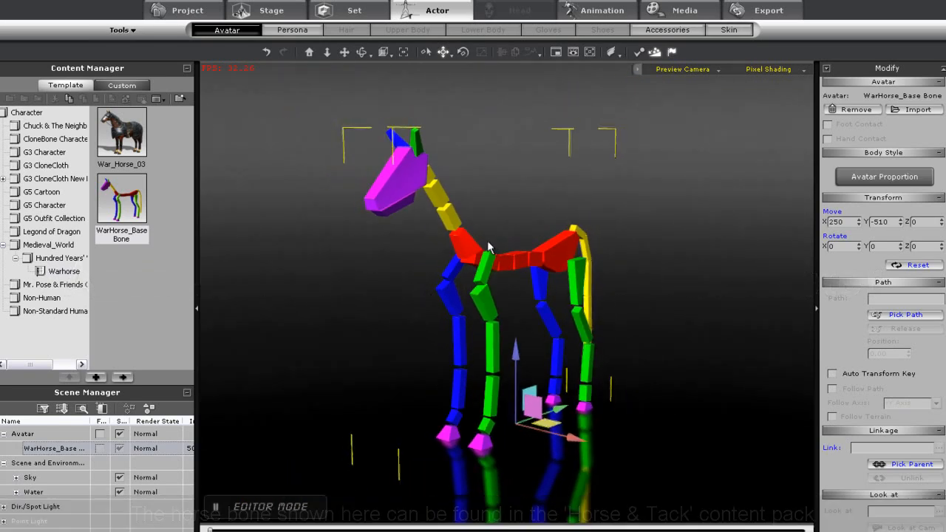
# Add the Bowling Pin prop from the Physics Props Rigid Body library next to the horse bone
pyautogui.click(351, 12)
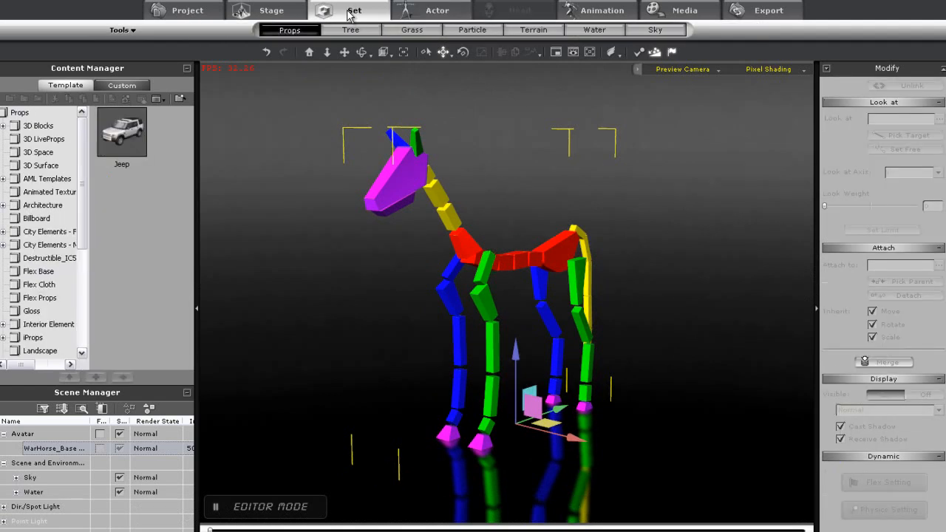
pyautogui.moveTo(88, 200); pyautogui.dragTo(98, 290)
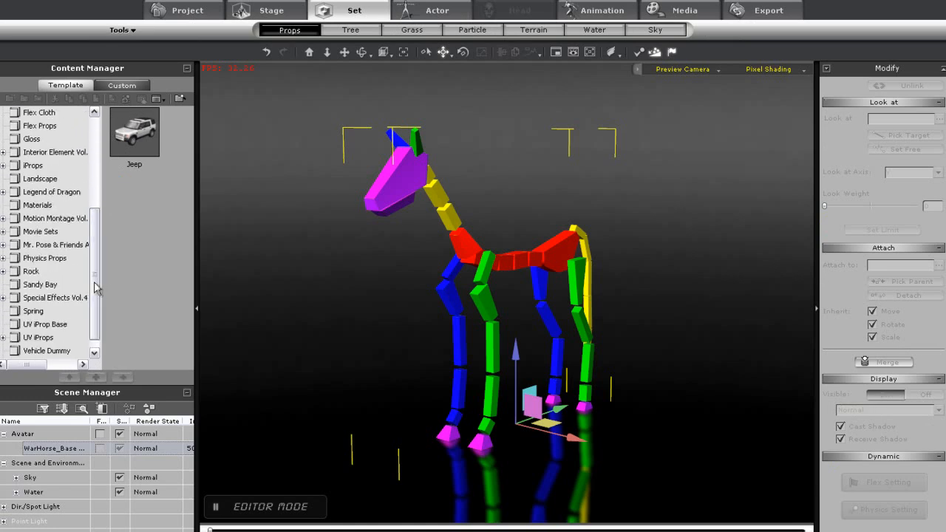
pyautogui.click(41, 260)
pyautogui.click(3, 258)
pyautogui.click(52, 284)
pyautogui.moveTo(188, 175); pyautogui.dragTo(190, 239)
pyautogui.click(135, 213)
pyautogui.moveTo(135, 213); pyautogui.dragTo(566, 318)
pyautogui.press('r')
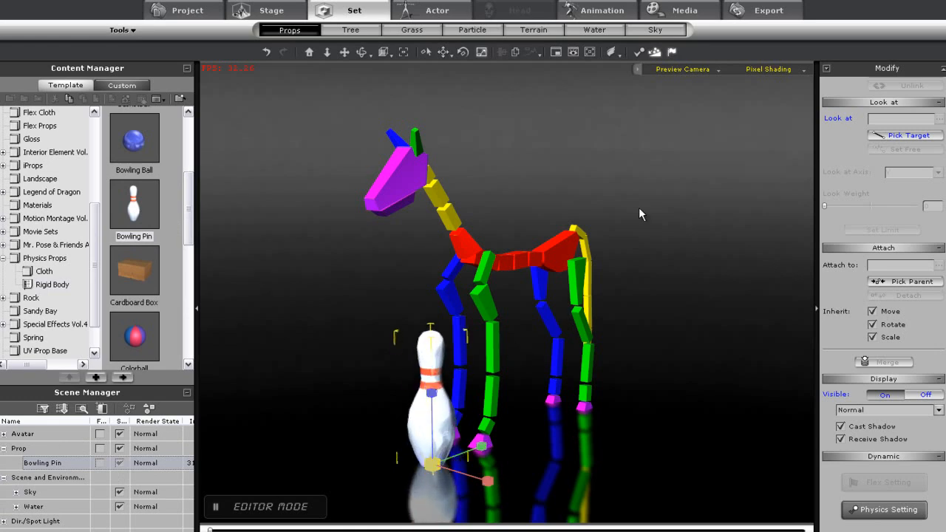
# Turn off Activate Physics for the bowling pin
pyautogui.click(645, 53)
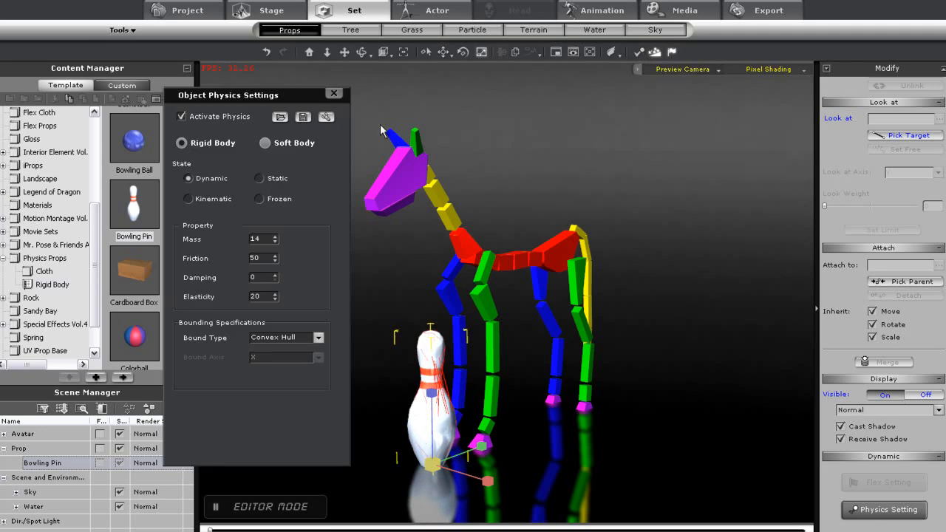
pyautogui.click(180, 117)
pyautogui.click(334, 93)
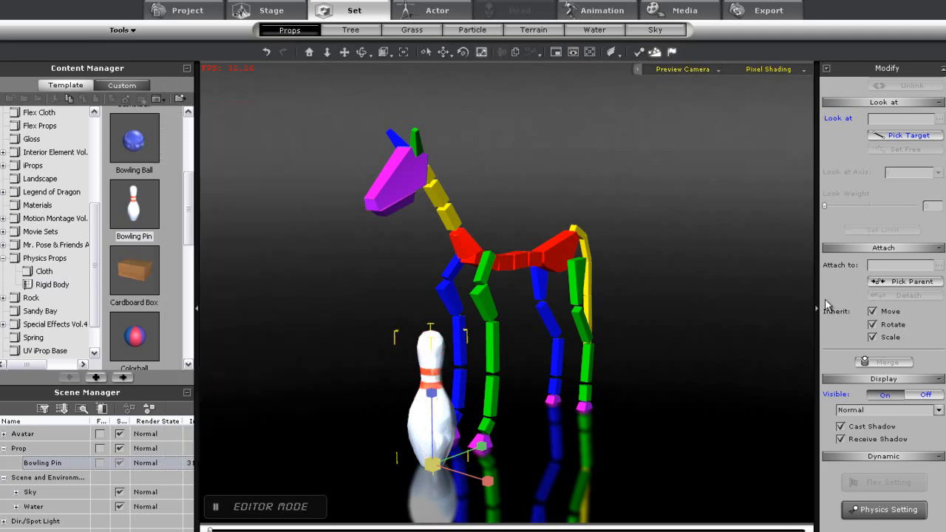
# Attach the bowling pin to the horse bone's Bip01_Head sub-node
pyautogui.click(913, 281)
pyautogui.click(397, 176)
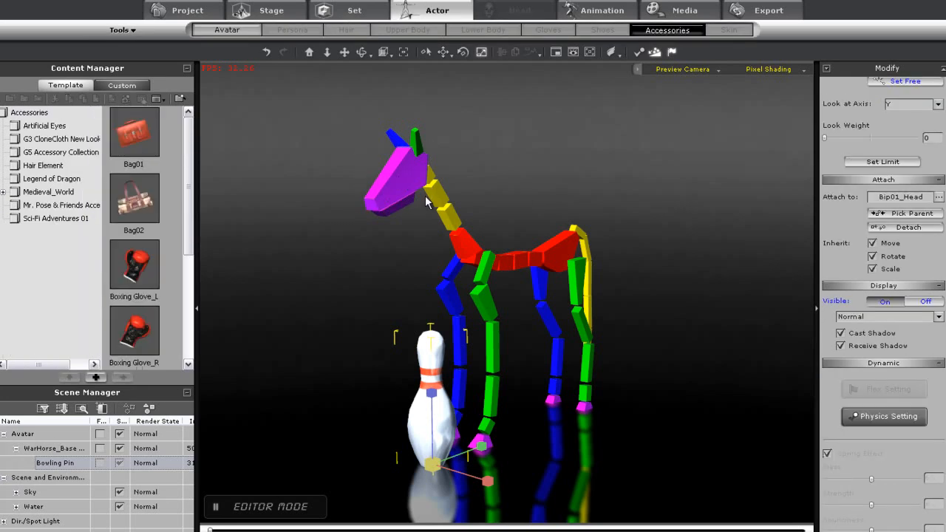
pyautogui.click(938, 197)
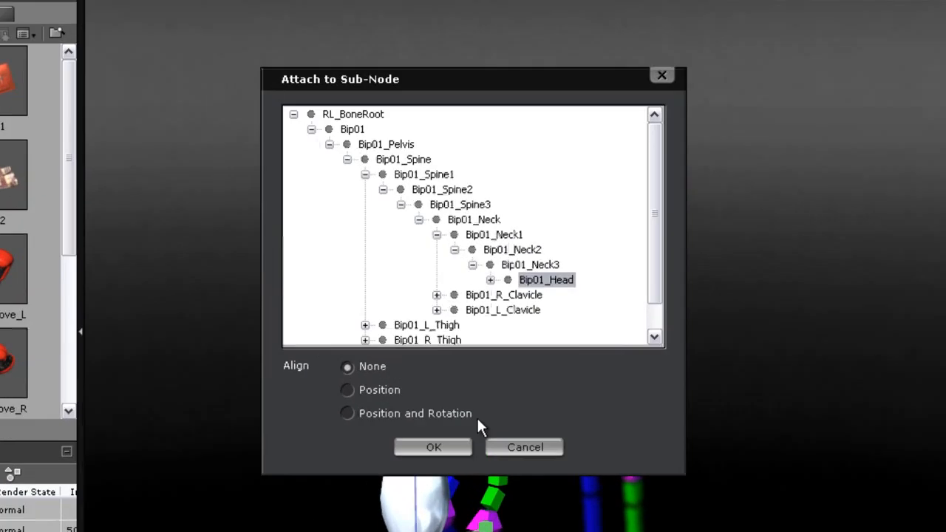
pyautogui.click(424, 491)
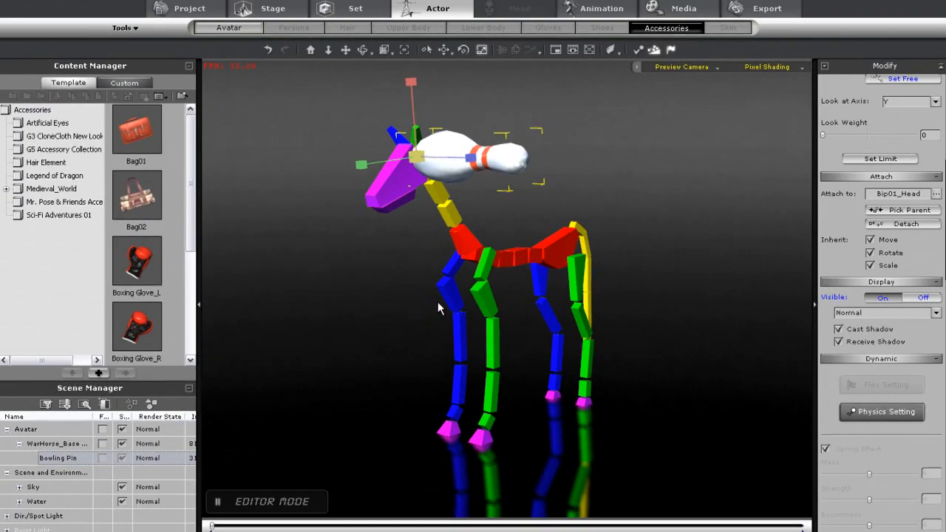
# Rotate and reposition the bowling pin so it sits on the horse's head
pyautogui.press('e')
pyautogui.moveTo(429, 161); pyautogui.dragTo(381, 184)
pyautogui.moveTo(377, 185); pyautogui.dragTo(397, 207)
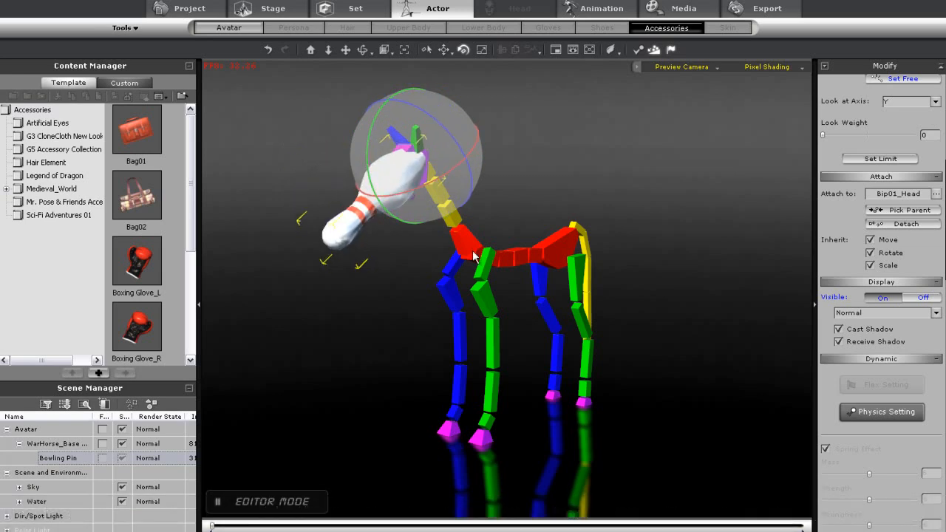
pyautogui.moveTo(512, 250); pyautogui.dragTo(293, 263, button='right')
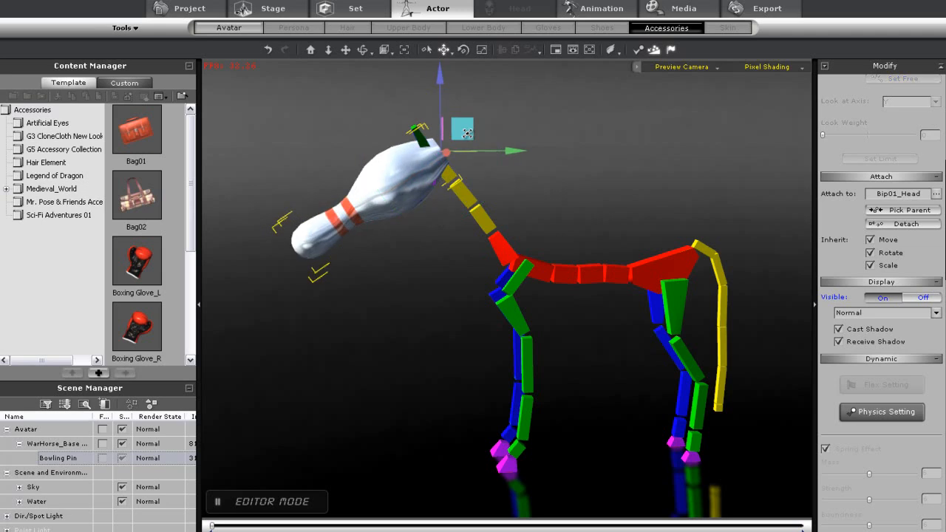
pyautogui.moveTo(466, 132); pyautogui.dragTo(467, 134)
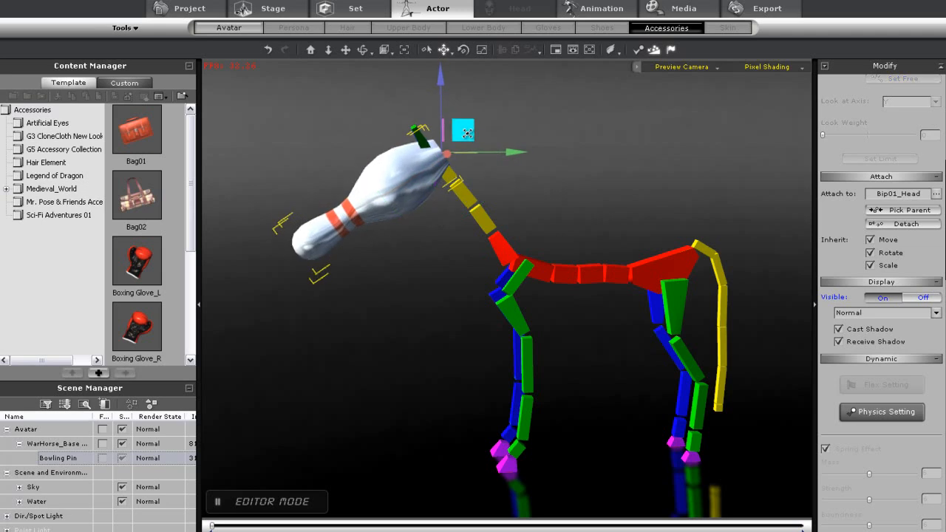
pyautogui.moveTo(404, 353); pyautogui.dragTo(508, 316, button='right')
# Make the horse bone perform the Pesade action
pyautogui.rightClick(503, 272)
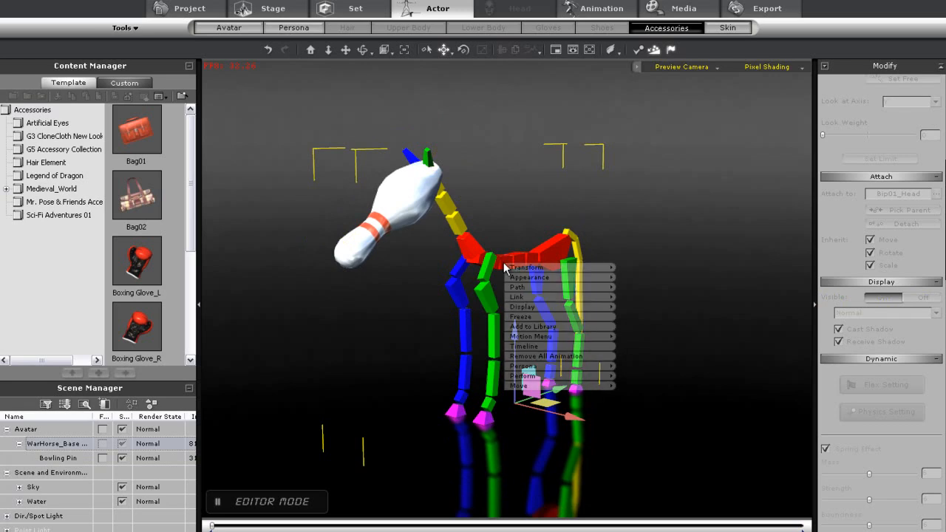
pyautogui.moveTo(563, 383)
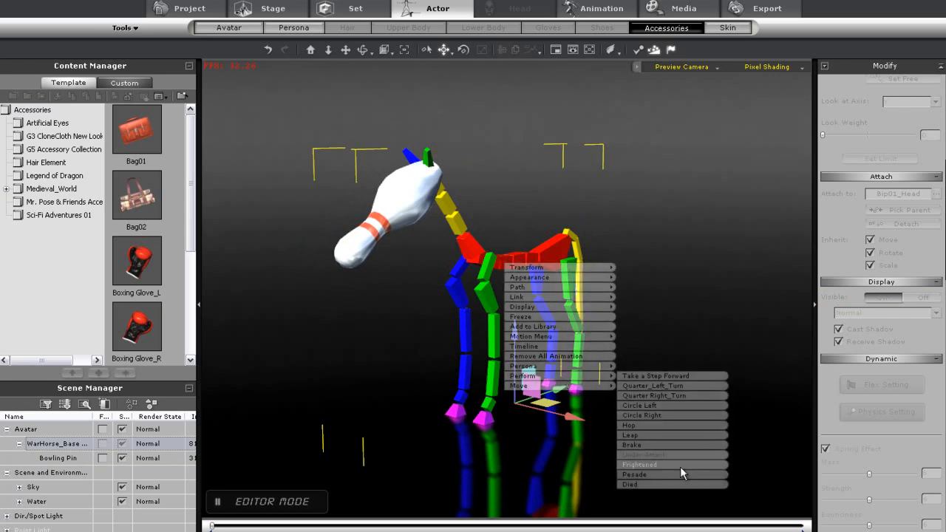
pyautogui.click(678, 474)
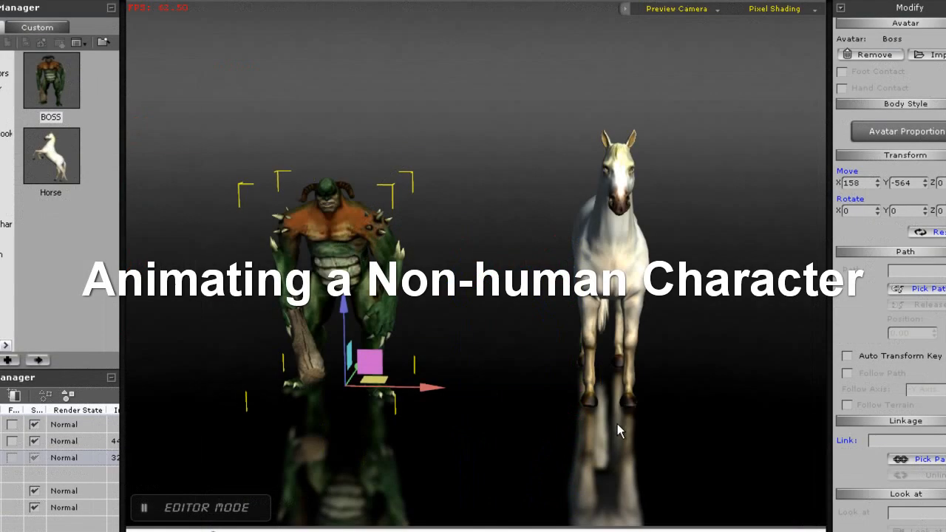
# Trigger Perform actions on the Arabian_Horse next to the Boss character
pyautogui.click(619, 263)
pyautogui.rightClick(619, 260)
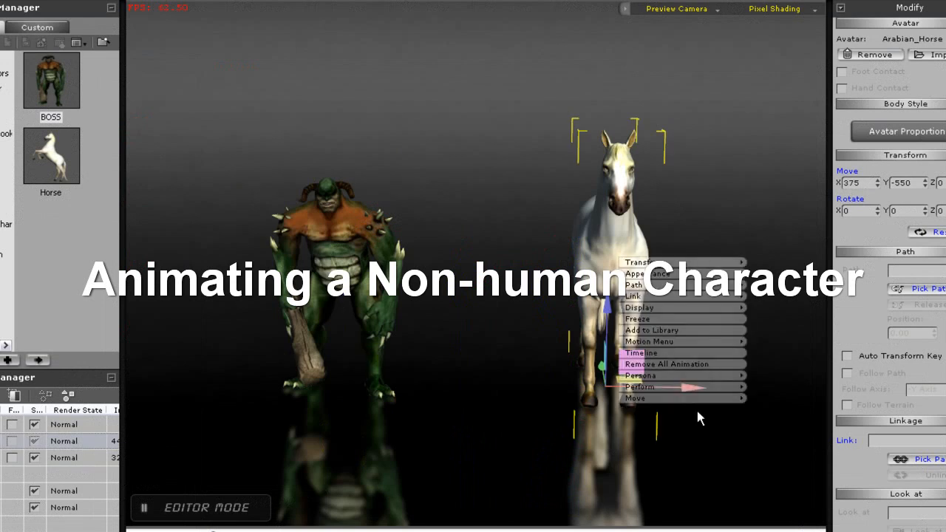
pyautogui.click(591, 383)
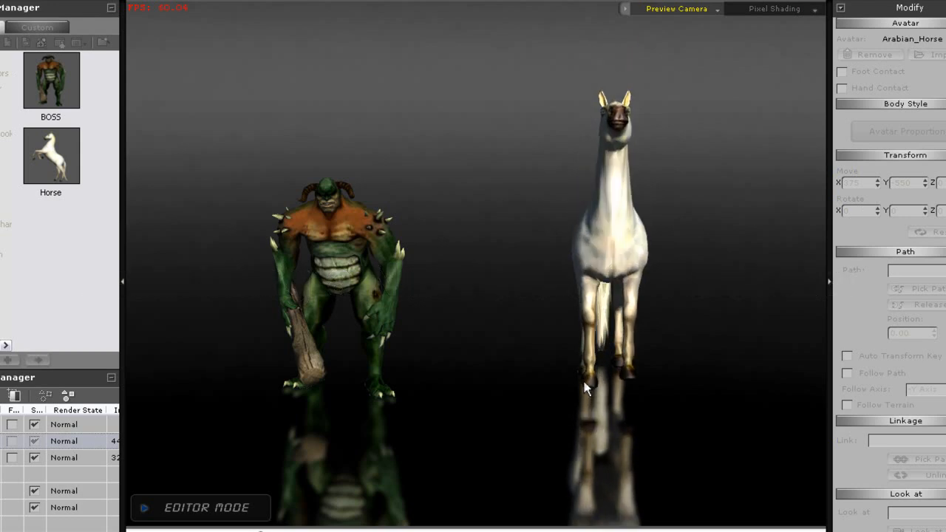
pyautogui.click(598, 334)
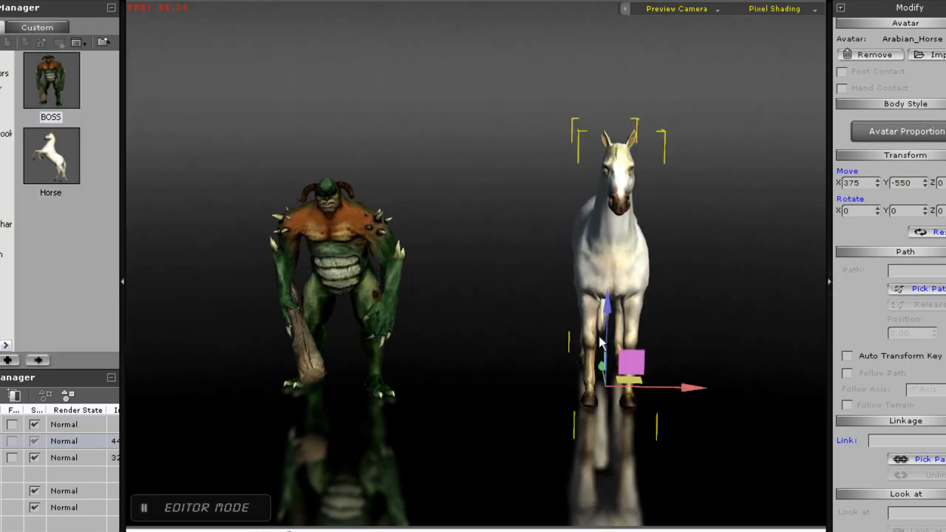
pyautogui.rightClick(618, 270)
pyautogui.click(667, 379)
pyautogui.moveTo(420, 392); pyautogui.dragTo(639, 381, button='right')
pyautogui.moveTo(638, 382); pyautogui.dragTo(547, 400, button='middle')
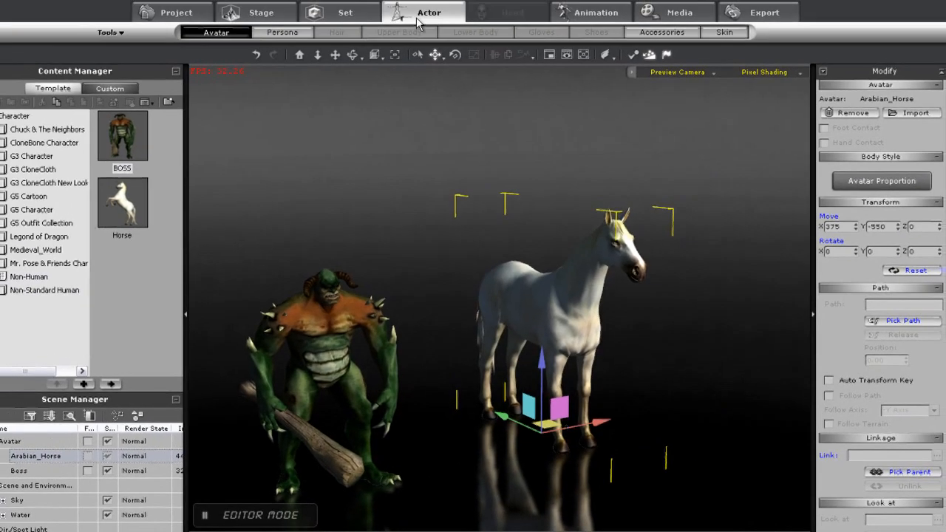
# Open Edit Motion Layer for the Boss and rotate his right upper arm
pyautogui.click(597, 14)
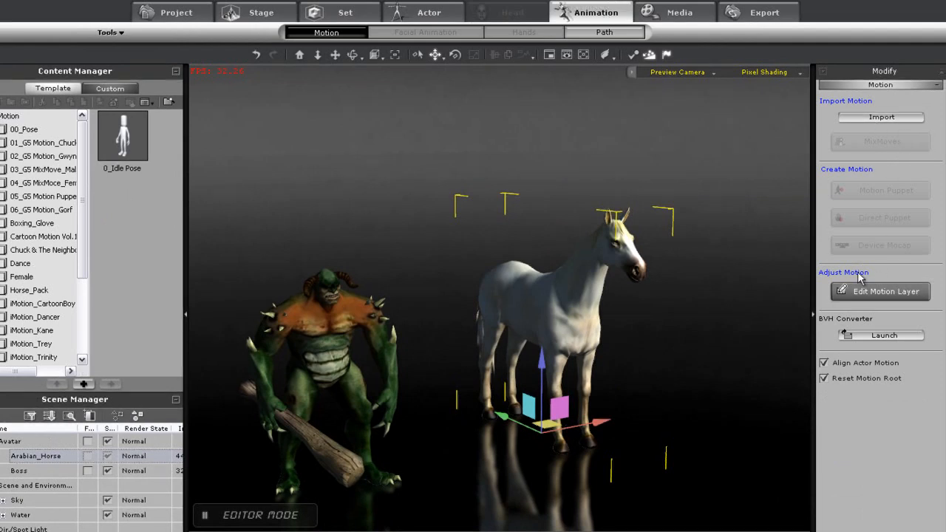
pyautogui.click(331, 355)
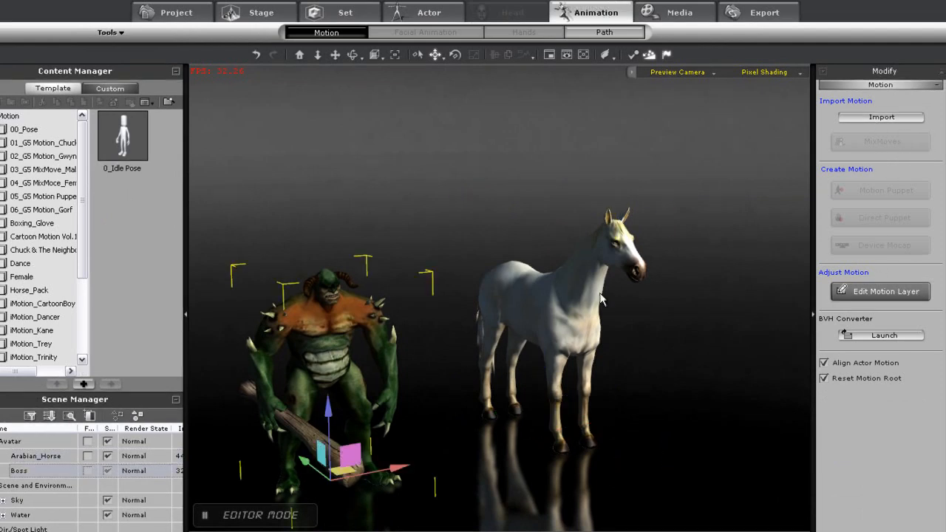
pyautogui.moveTo(512, 405); pyautogui.dragTo(555, 320, button='middle')
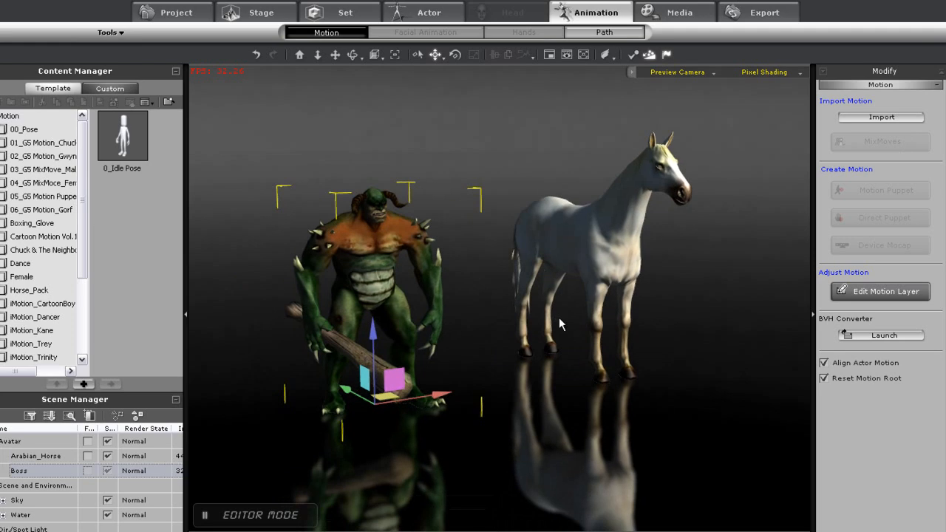
pyautogui.click(893, 294)
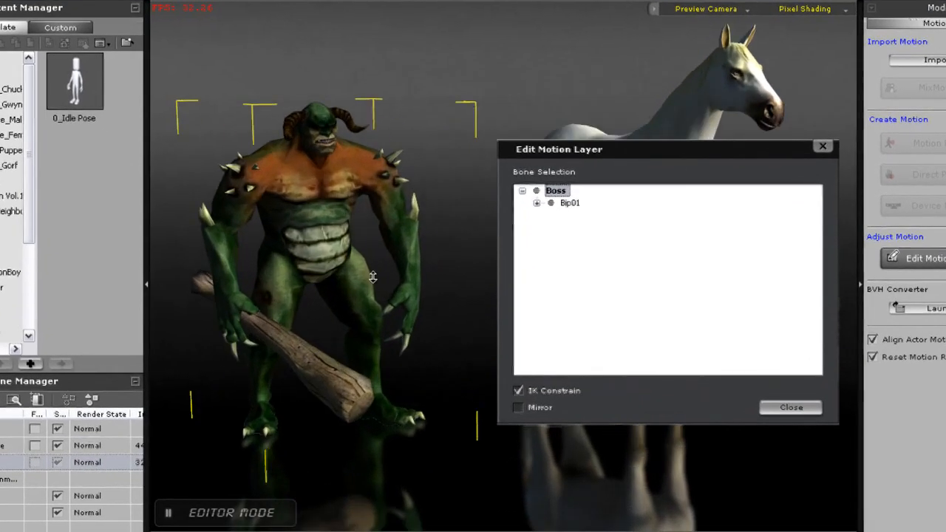
pyautogui.scroll(1, 373, 277)
pyautogui.moveTo(373, 277); pyautogui.dragTo(465, 377, button='middle')
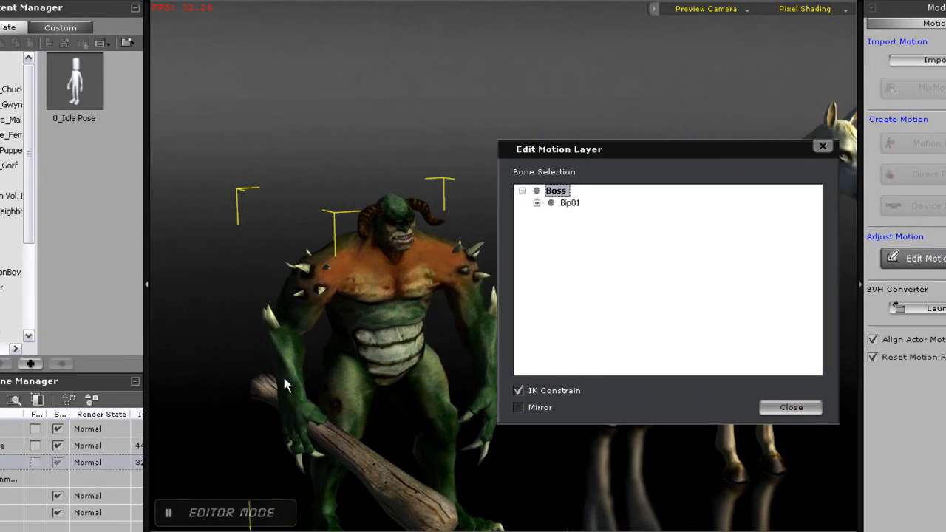
pyautogui.click(302, 305)
pyautogui.press('e')
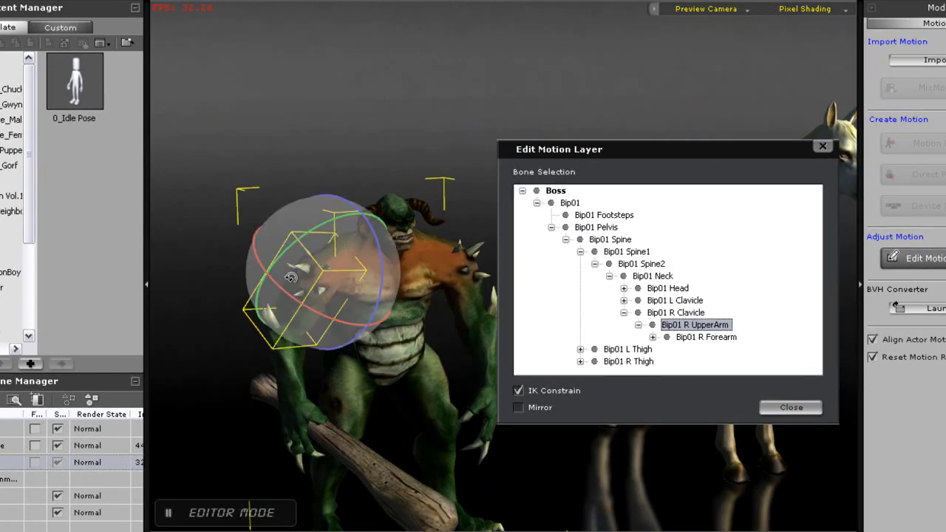
pyautogui.moveTo(277, 261); pyautogui.dragTo(302, 233)
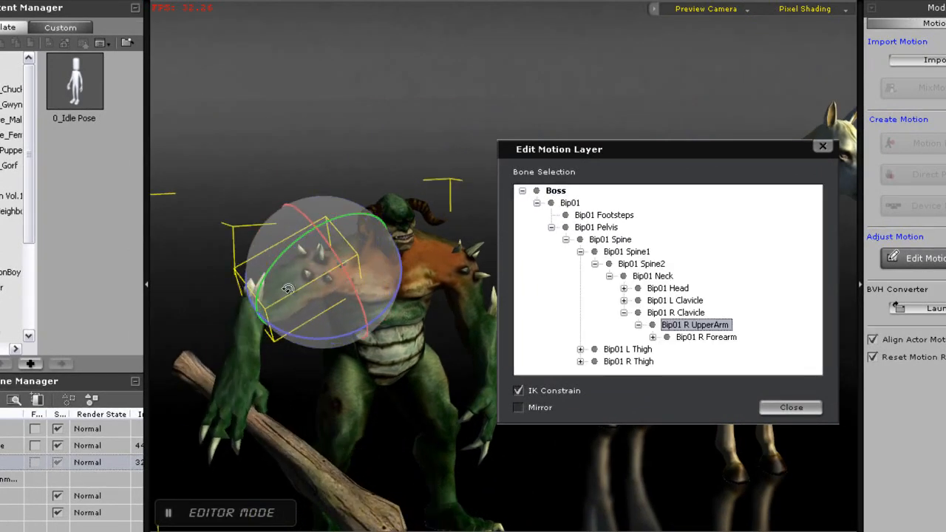
# Rotate the Boss's right forearm to raise the club
pyautogui.click(245, 333)
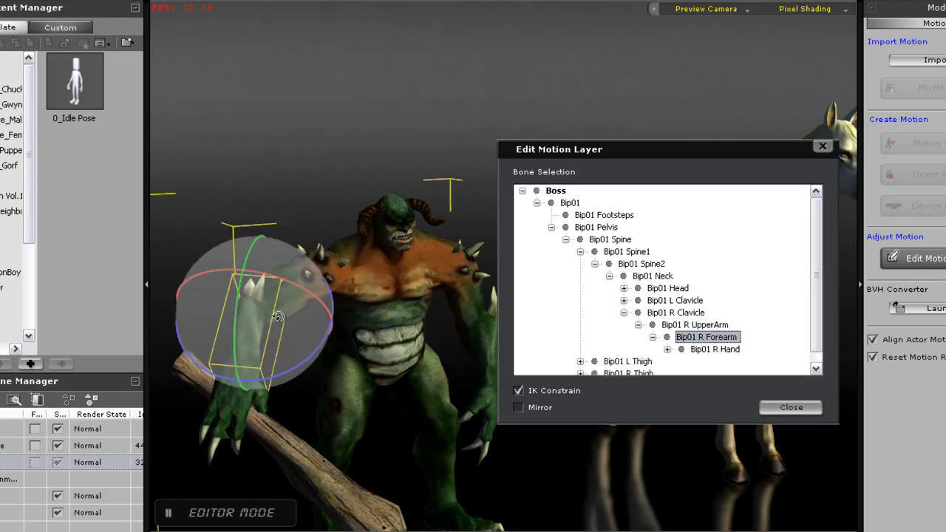
pyautogui.moveTo(323, 308); pyautogui.dragTo(304, 285)
pyautogui.moveTo(417, 420); pyautogui.dragTo(160, 374, button='right')
pyautogui.moveTo(436, 403); pyautogui.dragTo(315, 356, button='right')
# Rotate the Boss's Bip01 Head bone to tilt his head
pyautogui.click(332, 219)
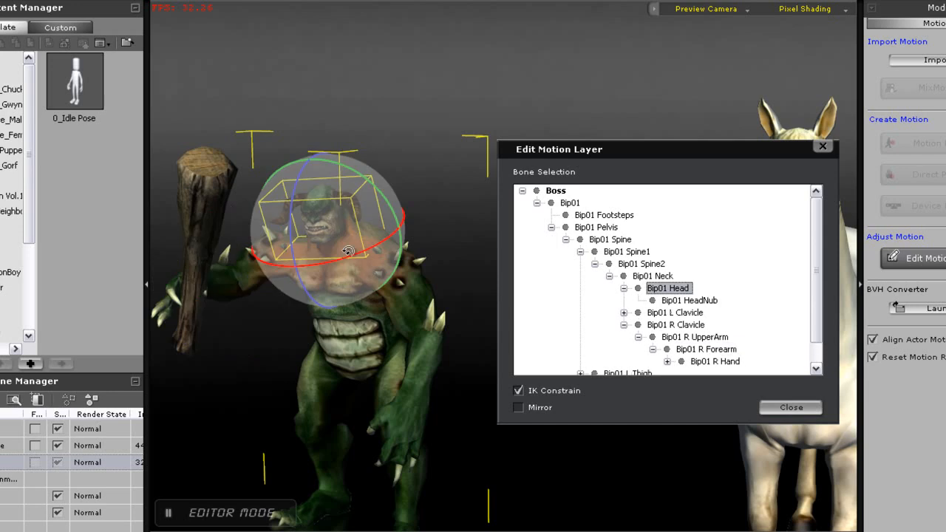
pyautogui.moveTo(338, 257); pyautogui.dragTo(333, 230)
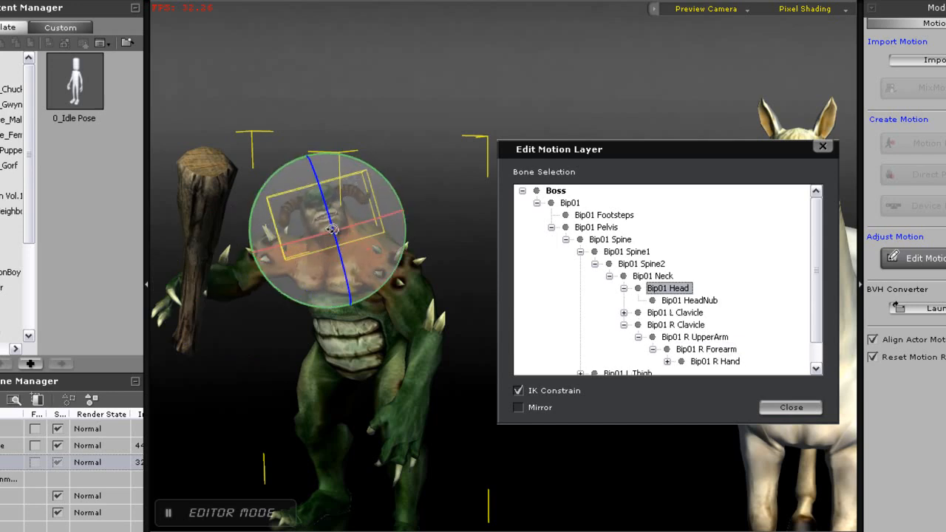
pyautogui.click(412, 301)
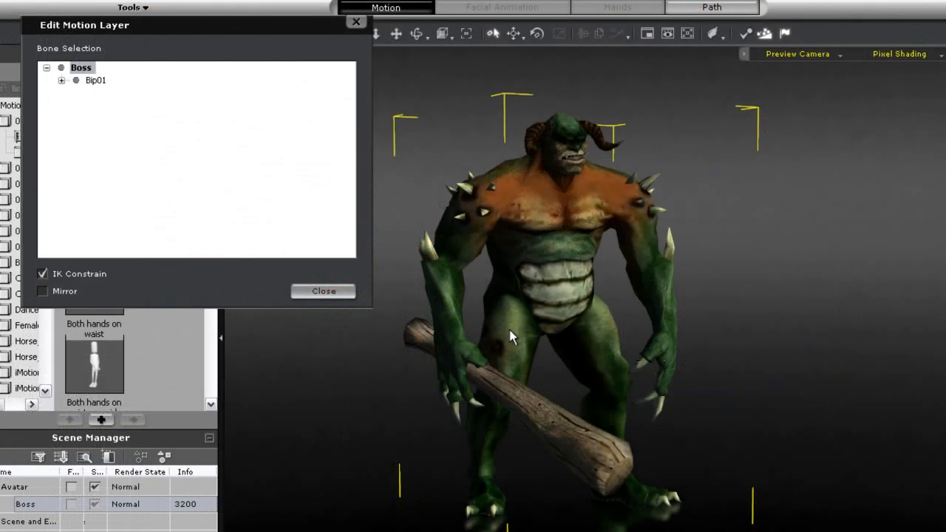
# Move the Boss's right forearm with the IK move gizmo
pyautogui.click(456, 326)
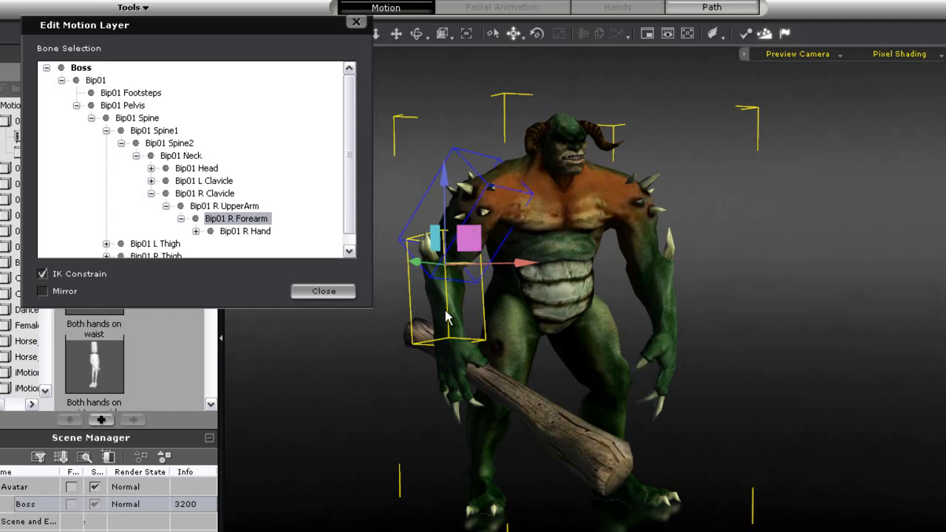
pyautogui.moveTo(466, 243); pyautogui.dragTo(442, 217)
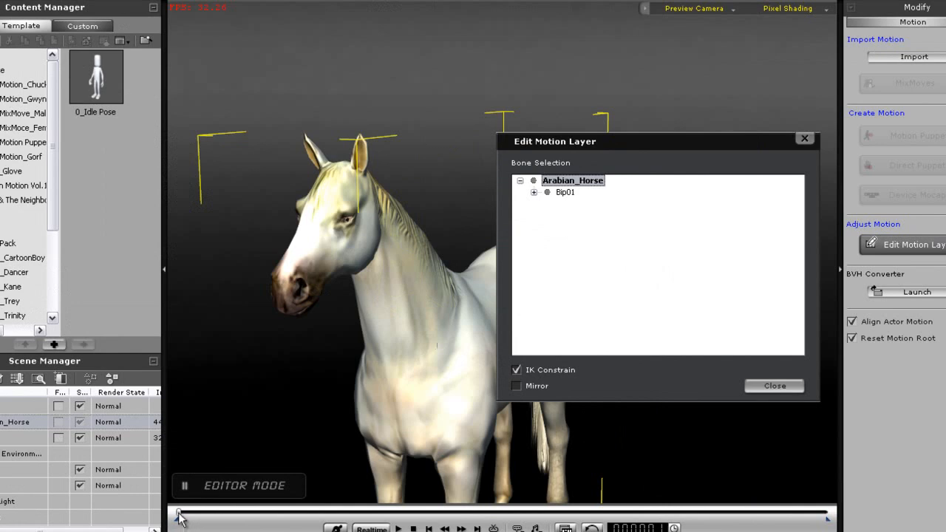
# In the Arabian_Horse's motion layer, rotate the Bip01_Head bone to turn the horse's head
pyautogui.click(373, 274)
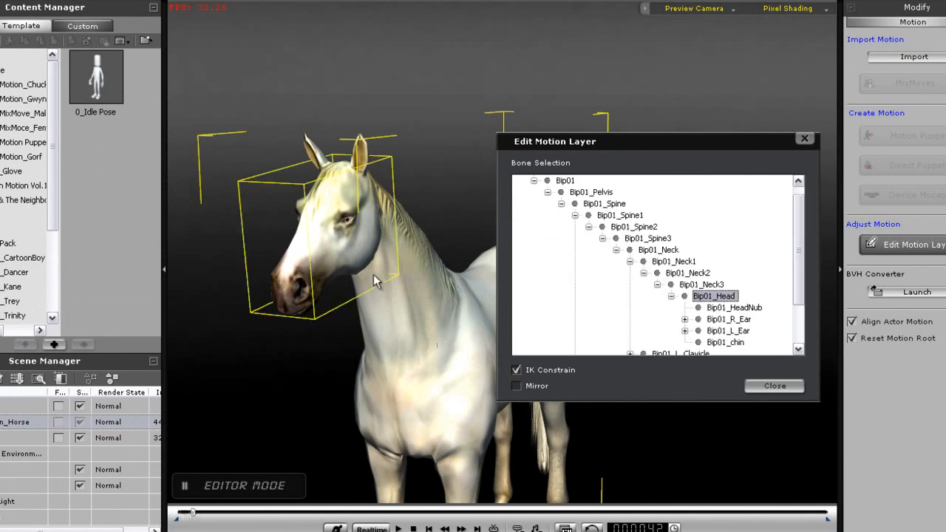
pyautogui.press('e')
pyautogui.moveTo(344, 201); pyautogui.dragTo(365, 201)
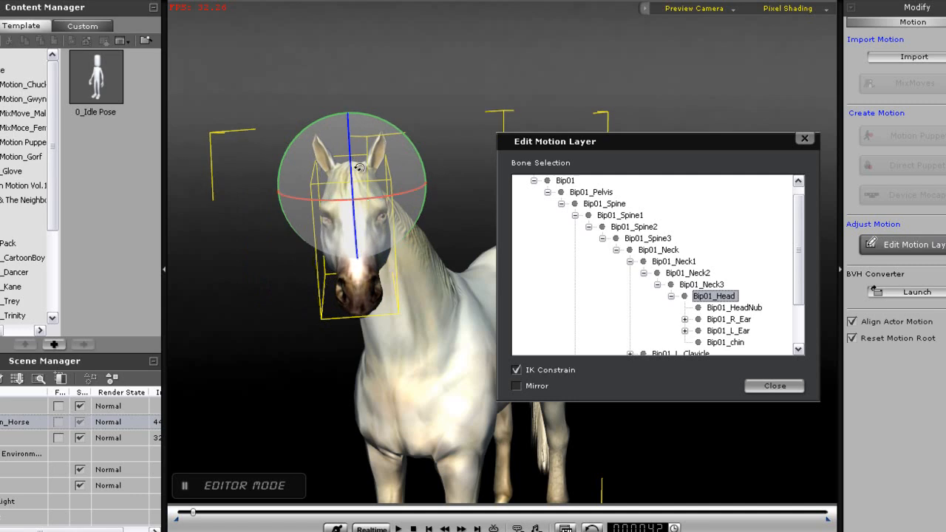
pyautogui.moveTo(351, 170); pyautogui.dragTo(353, 167)
# Rotate the horse's Bip01_Neck1 bone to bend its neck, and play back the animation from the start
pyautogui.click(413, 292)
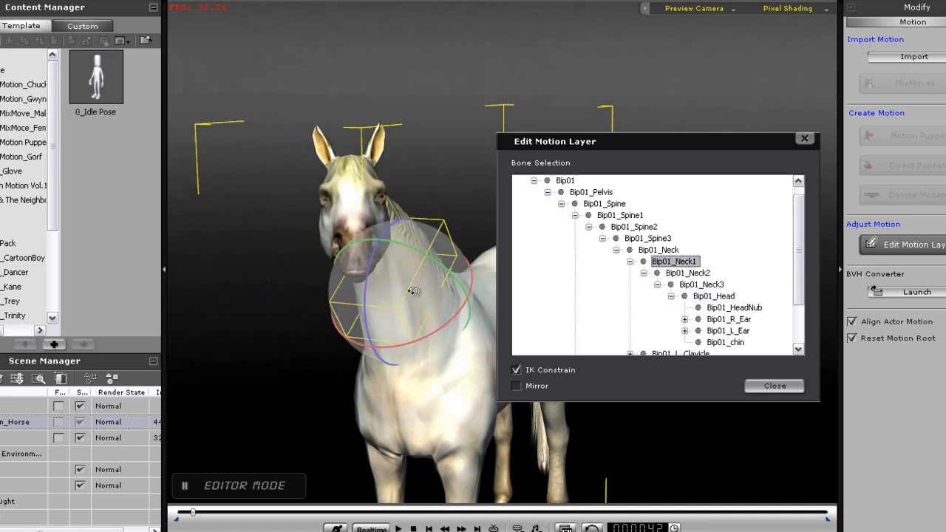
pyautogui.moveTo(405, 344); pyautogui.dragTo(436, 303)
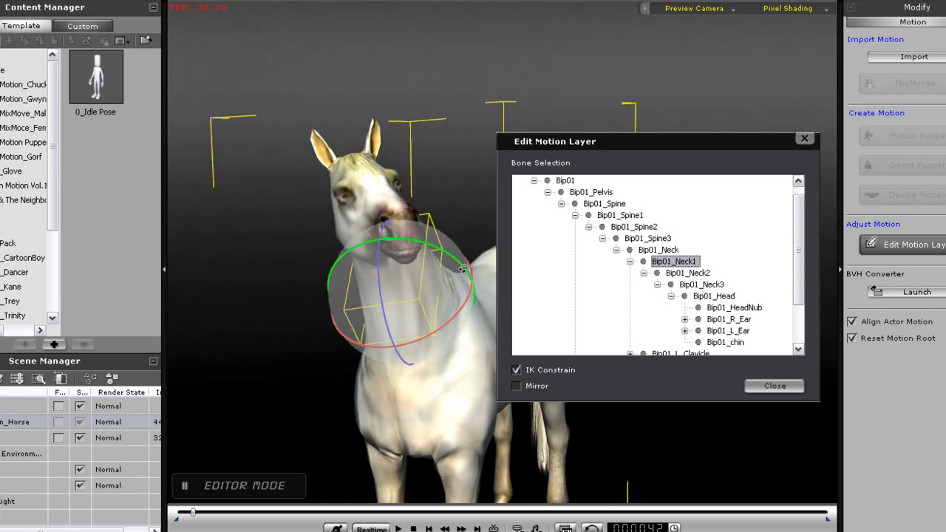
pyautogui.moveTo(461, 261); pyautogui.dragTo(465, 264)
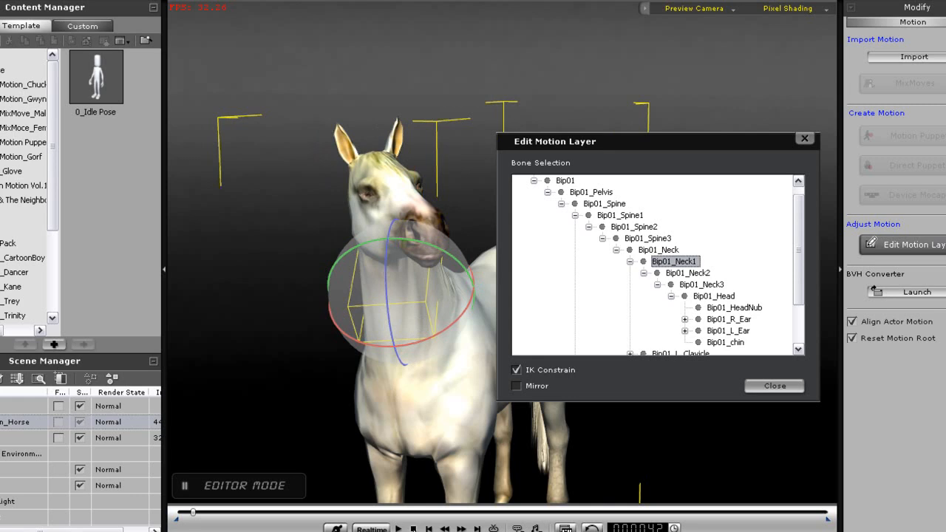
pyautogui.click(413, 529)
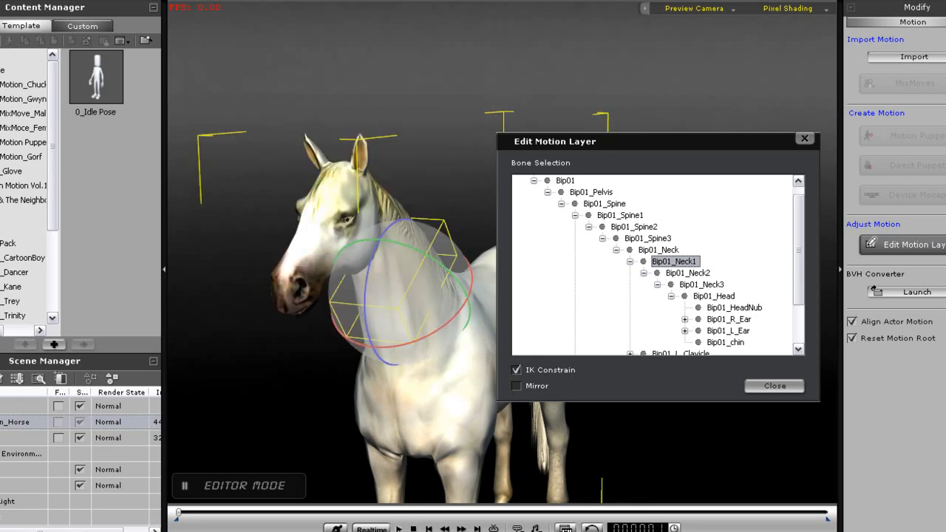
pyautogui.click(399, 529)
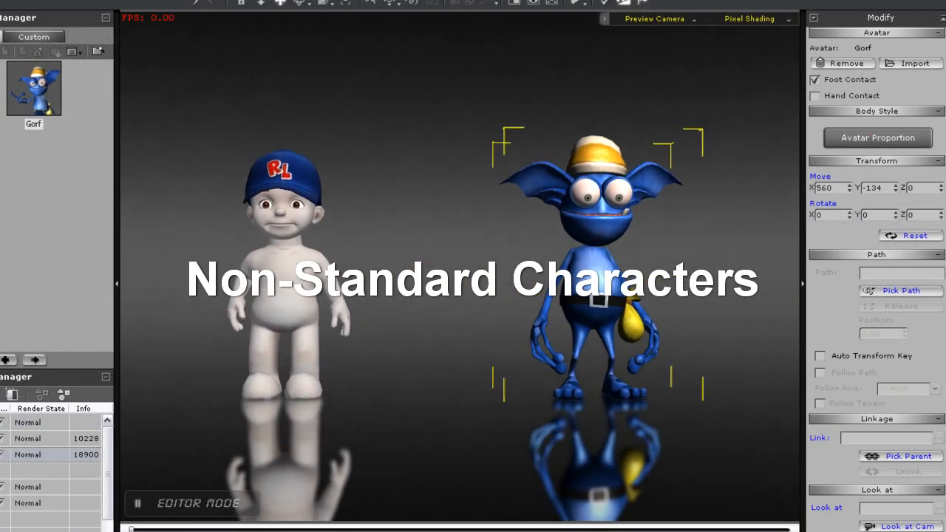
# Open Edit Motion Layer for Gorf and move his left hand with the IK gizmo
pyautogui.click(816, 260)
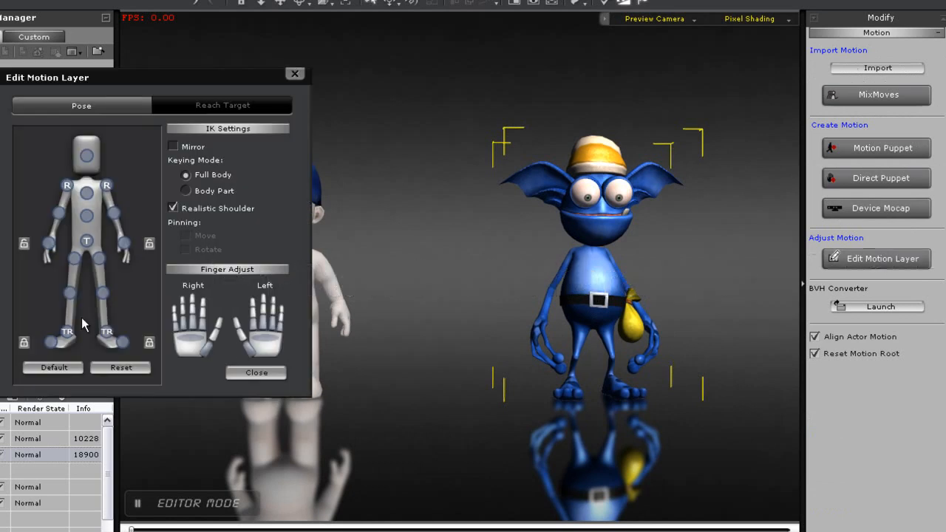
pyautogui.click(126, 244)
pyautogui.moveTo(673, 293); pyautogui.dragTo(682, 263)
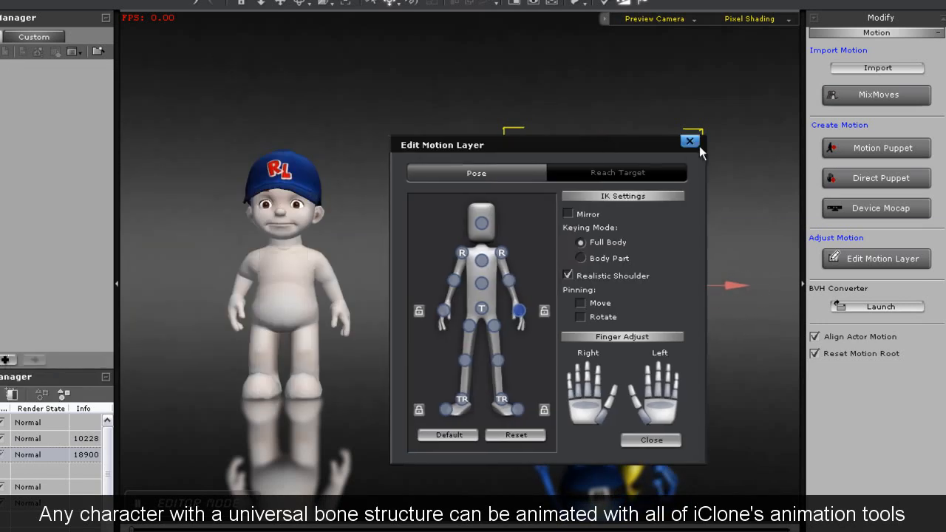
pyautogui.click(696, 145)
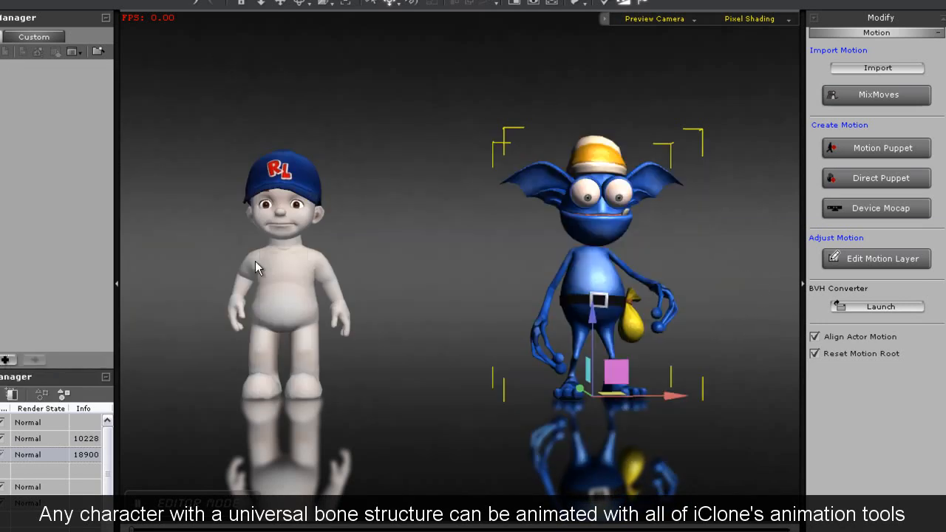
# Open Edit Motion Layer for the child character and move his hand with IK
pyautogui.click(880, 259)
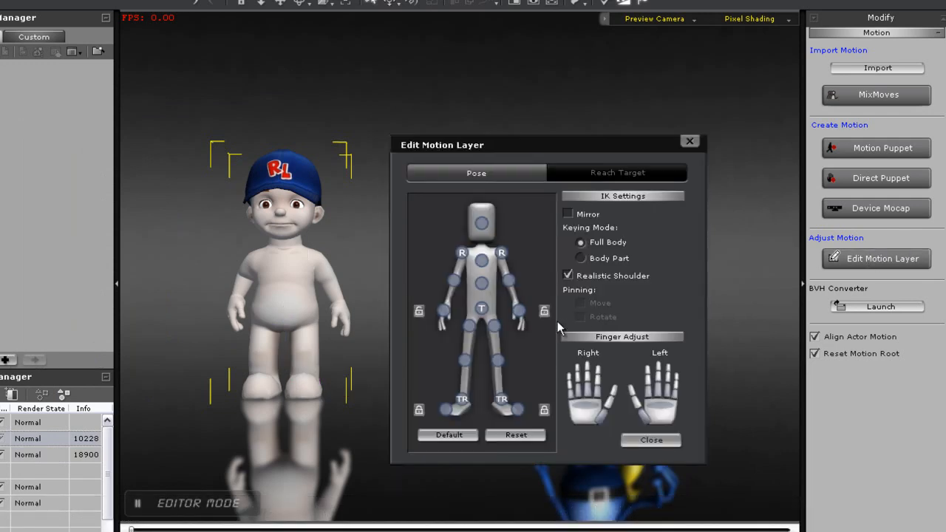
pyautogui.click(519, 310)
pyautogui.moveTo(365, 272); pyautogui.dragTo(363, 243)
pyautogui.moveTo(363, 243); pyautogui.dragTo(375, 249)
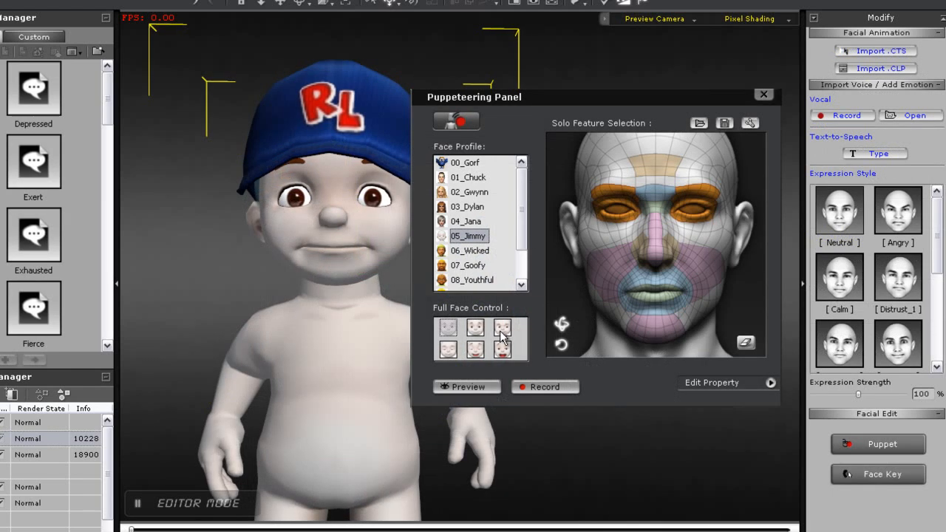
# Preview facial puppeteering on the child with the 05_Jimmy profile, then close the Puppeteering Panel
pyautogui.click(502, 332)
pyautogui.click(466, 387)
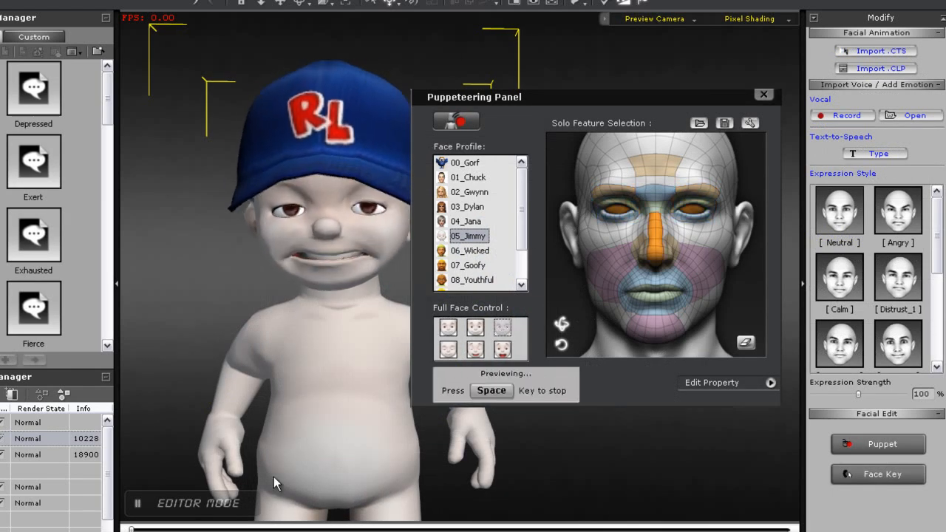
pyautogui.press('space')
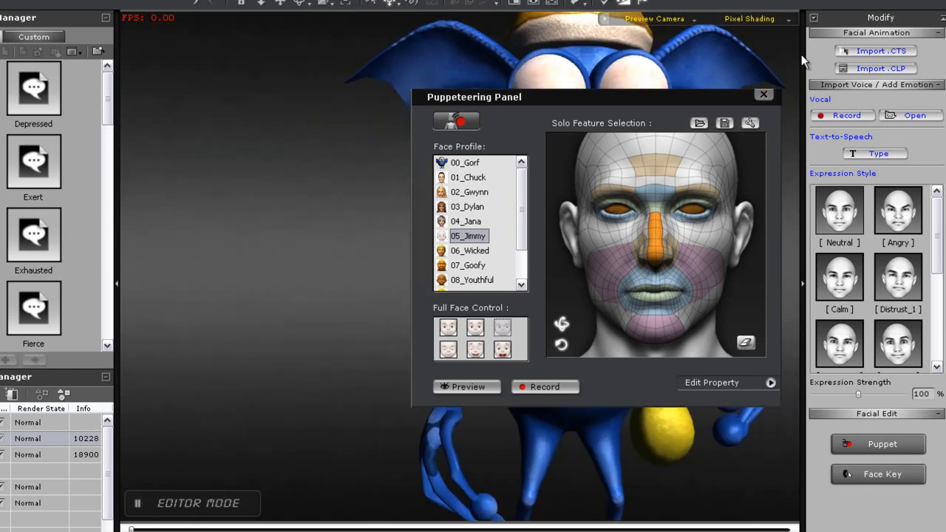
pyautogui.click(763, 95)
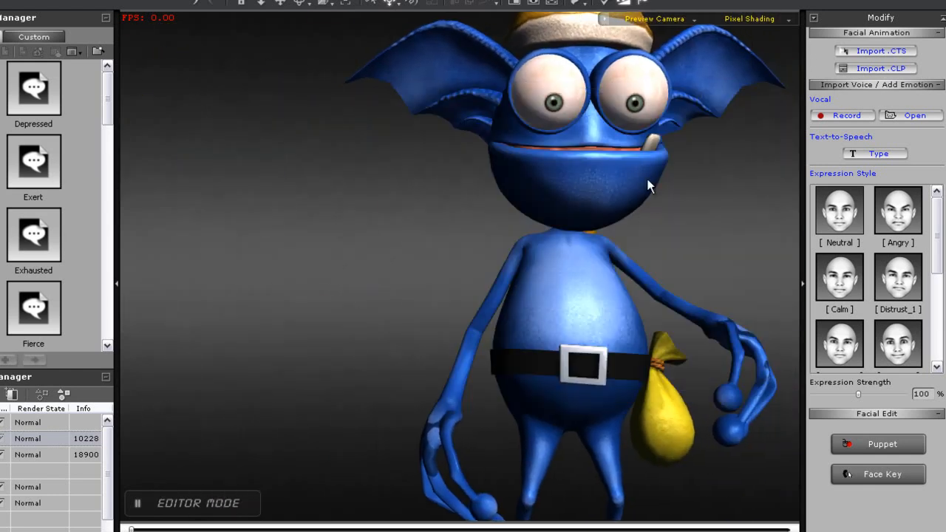
# Run the Gorf Face Puppet script on Gorf and move the red dot to preview expressions
pyautogui.scroll(-3, 649, 188)
pyautogui.moveTo(654, 220); pyautogui.dragTo(558, 209, button='middle')
pyautogui.click(487, 271)
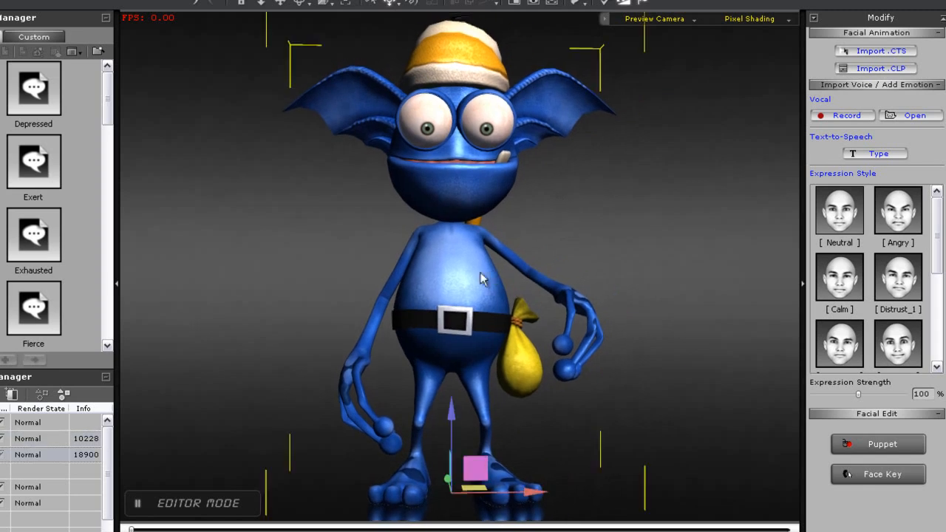
pyautogui.rightClick(465, 273)
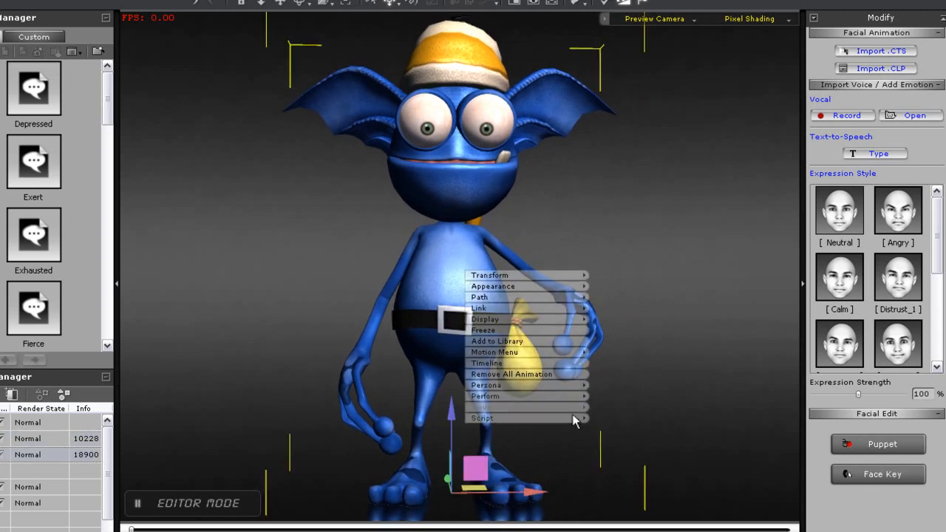
pyautogui.moveTo(571, 419)
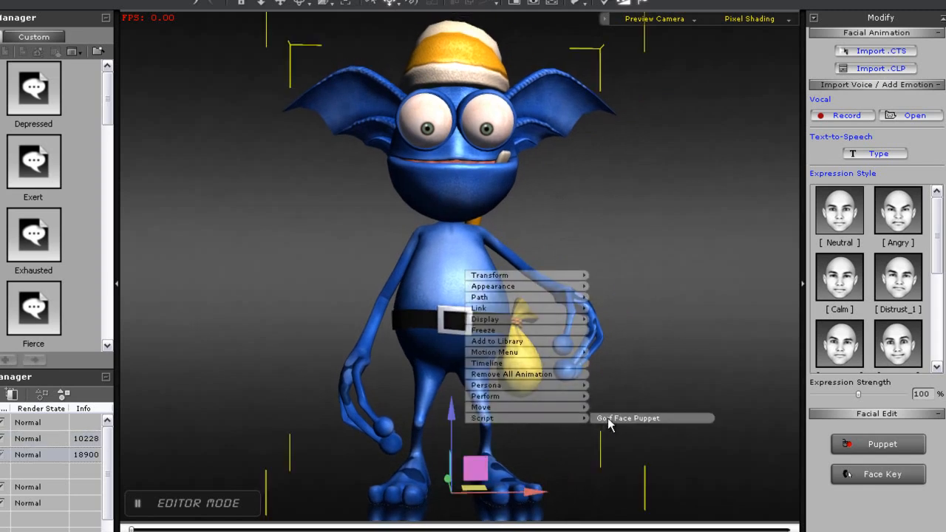
pyautogui.click(607, 417)
pyautogui.moveTo(215, 110)
pyautogui.mouseDown()
pyautogui.moveTo(263, 115)
pyautogui.moveTo(239, 136)
pyautogui.moveTo(156, 102)
pyautogui.moveTo(186, 141)
pyautogui.moveTo(214, 135)
pyautogui.moveTo(205, 63)
pyautogui.moveTo(173, 38)
pyautogui.moveTo(158, 42)
pyautogui.moveTo(139, 88)
pyautogui.moveTo(146, 141)
pyautogui.moveTo(182, 176)
pyautogui.moveTo(247, 175)
pyautogui.moveTo(276, 137)
pyautogui.moveTo(255, 85)
pyautogui.moveTo(201, 88)
pyautogui.moveTo(303, 111)
pyautogui.moveTo(259, 115)
pyautogui.moveTo(206, 156)
pyautogui.moveTo(151, 115)
pyautogui.moveTo(231, 87)
pyautogui.moveTo(221, 96)
pyautogui.mouseUp()
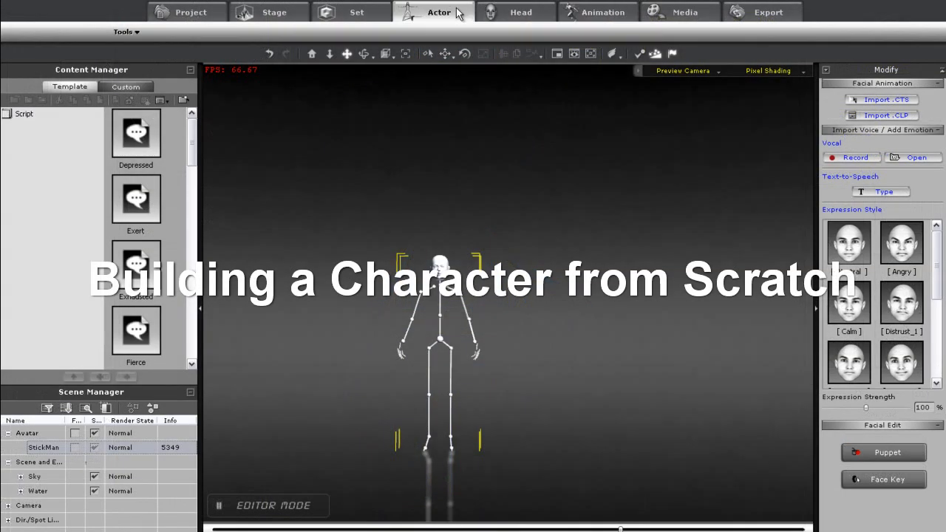
# Add a CloneBone character to the scene beside the existing StickMan
pyautogui.click(458, 12)
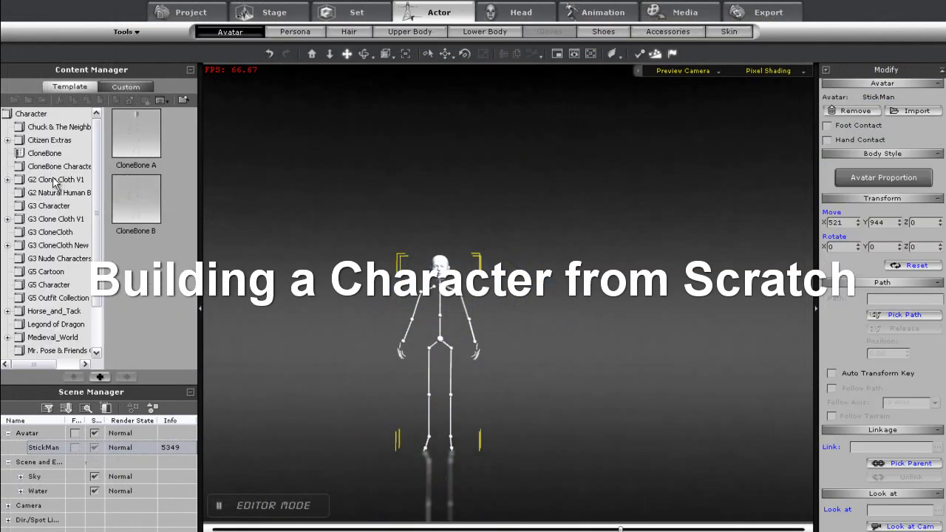
pyautogui.moveTo(125, 209); pyautogui.dragTo(613, 466)
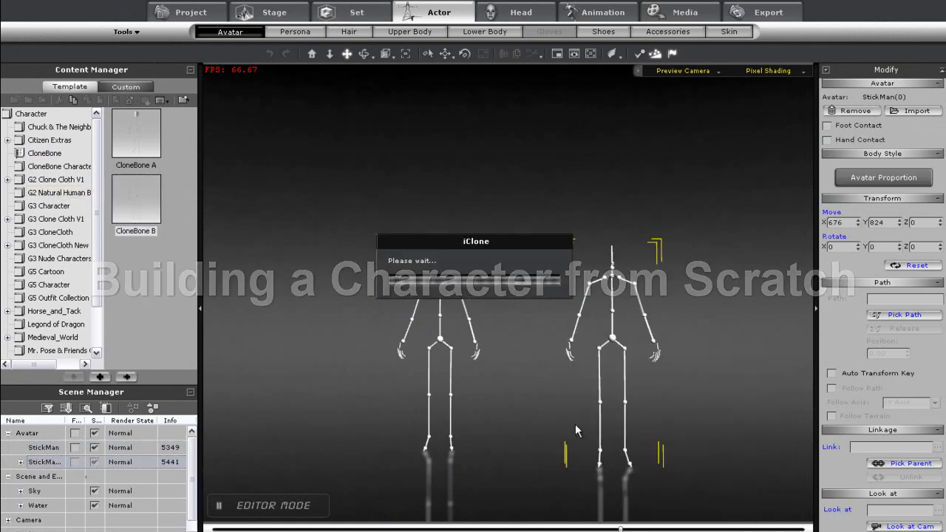
# Preview facial puppeteering on the CloneBone character's head with the 01_Chuck profile, then close the Puppeteering Panel
pyautogui.moveTo(489, 413); pyautogui.dragTo(588, 323)
pyautogui.moveTo(631, 414); pyautogui.dragTo(597, 184)
pyautogui.moveTo(591, 300); pyautogui.dragTo(578, 395)
pyautogui.click(614, 12)
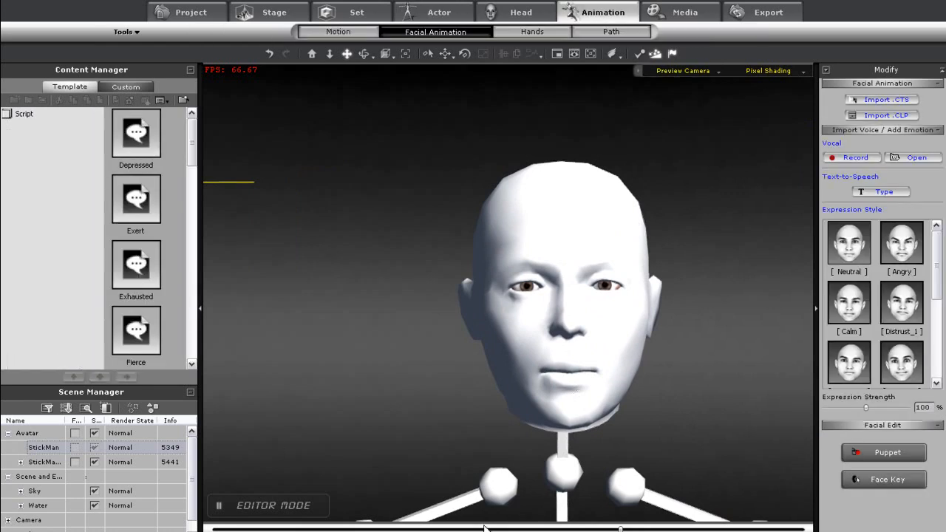
pyautogui.click(888, 452)
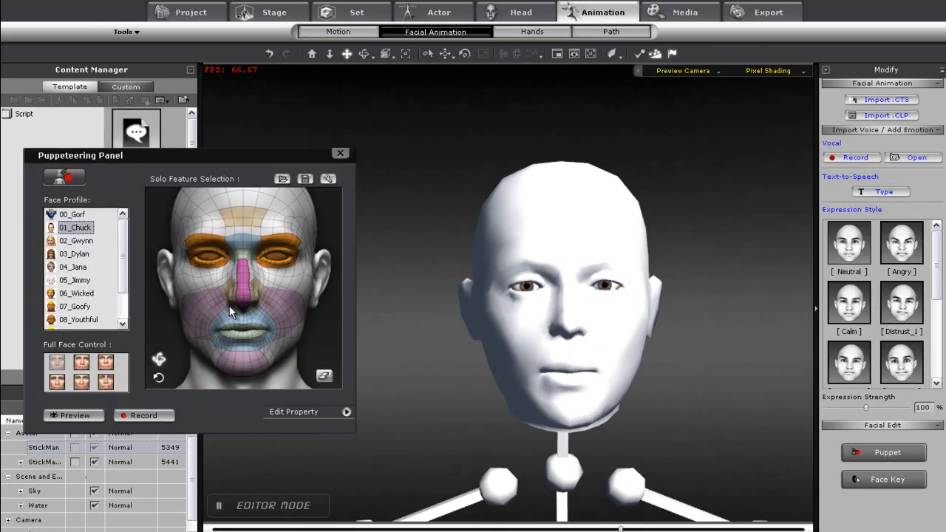
pyautogui.click(72, 416)
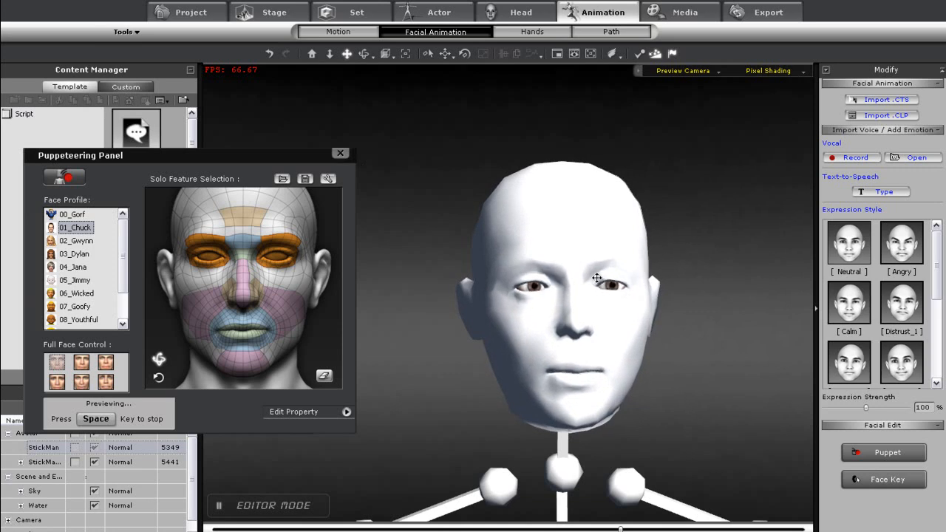
pyautogui.press('space')
pyautogui.click(340, 153)
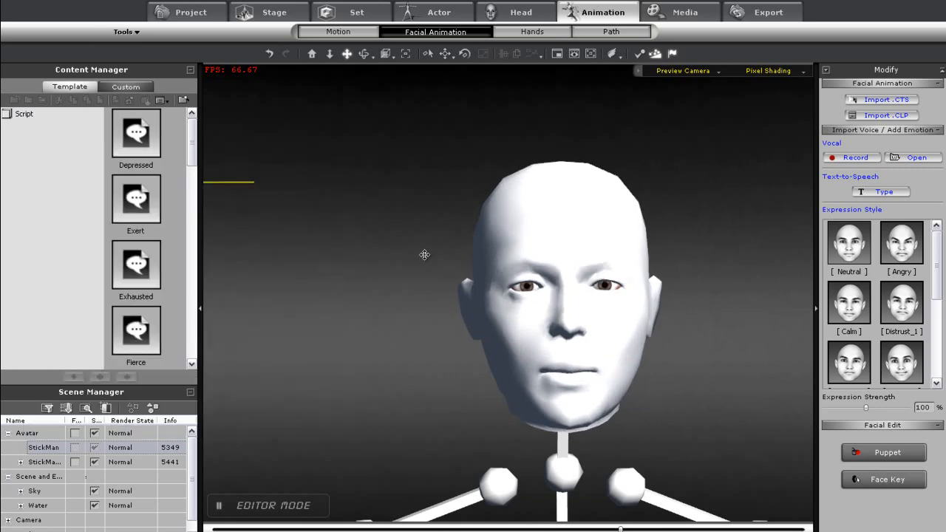
# Delete the first StickMan character from the scene
pyautogui.scroll(-5, 539, 404)
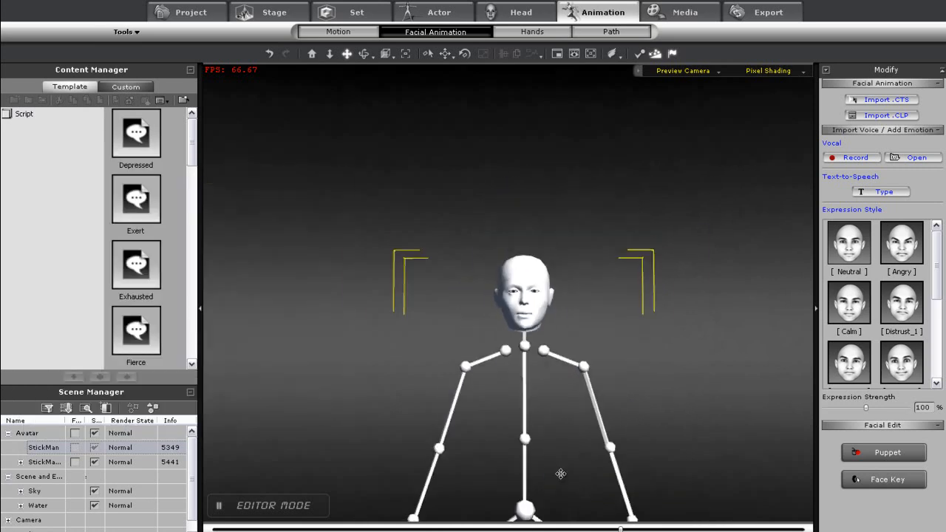
pyautogui.press('Delete')
pyautogui.moveTo(670, 436); pyautogui.dragTo(411, 401)
pyautogui.moveTo(438, 356); pyautogui.dragTo(441, 406)
pyautogui.moveTo(437, 438); pyautogui.dragTo(455, 310)
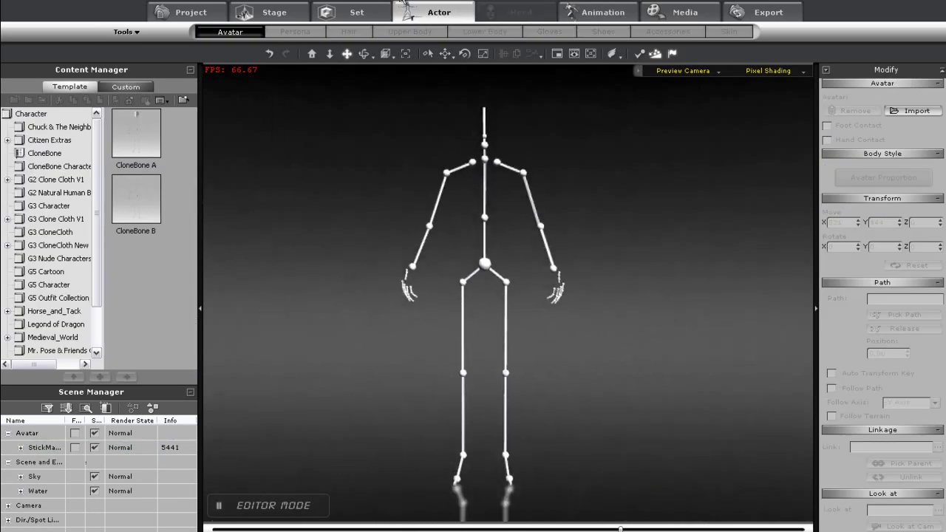
# Add a Barrel prop to the scene and move it up beside the skeleton
pyautogui.click(353, 11)
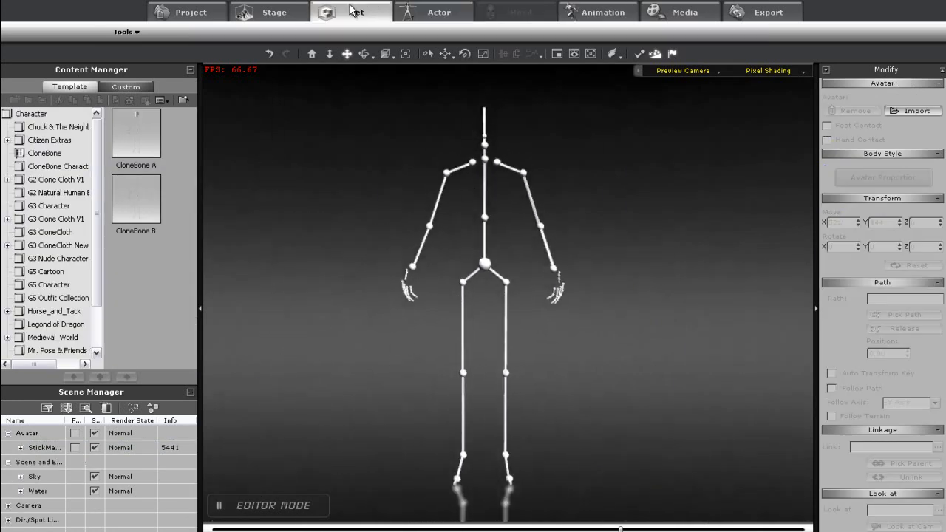
pyautogui.moveTo(136, 135); pyautogui.dragTo(386, 486)
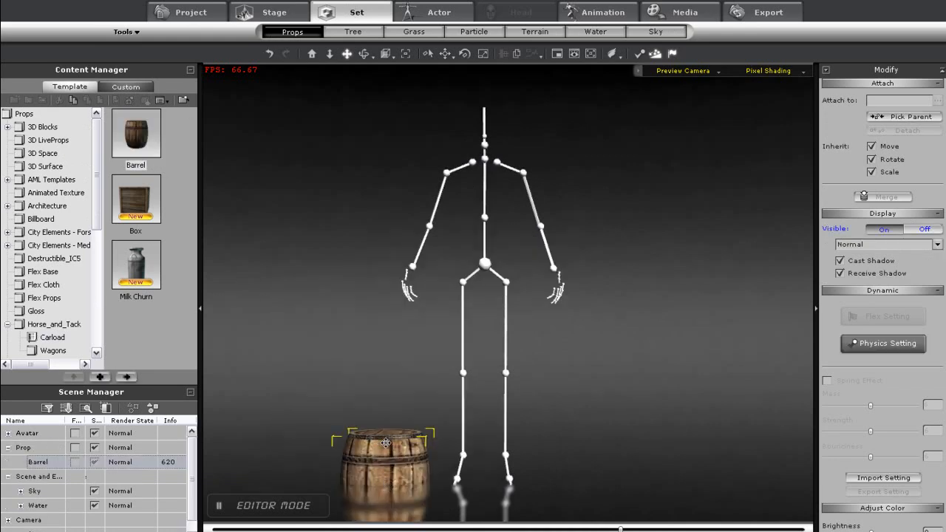
pyautogui.moveTo(385, 411); pyautogui.dragTo(386, 328)
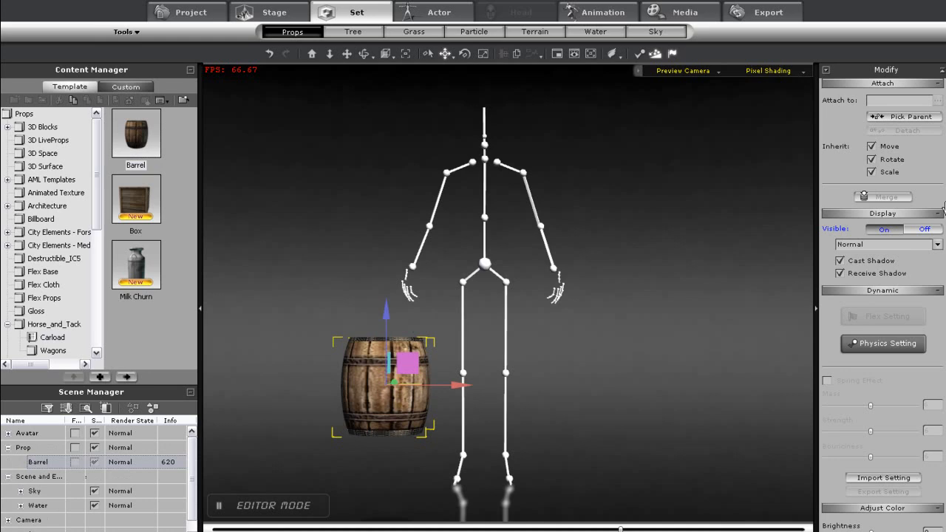
# Attach the barrel to the StickMan's RL_Spine01 bone
pyautogui.click(922, 119)
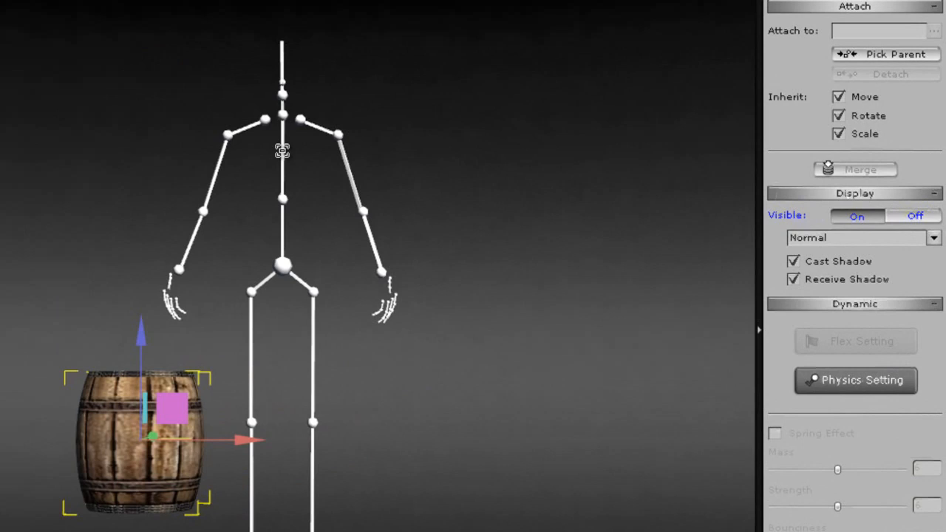
pyautogui.click(483, 185)
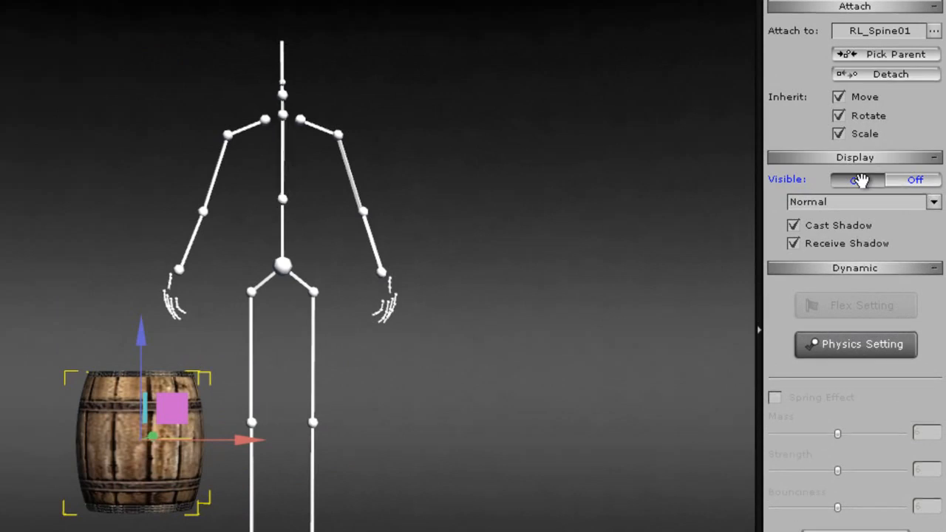
pyautogui.click(934, 31)
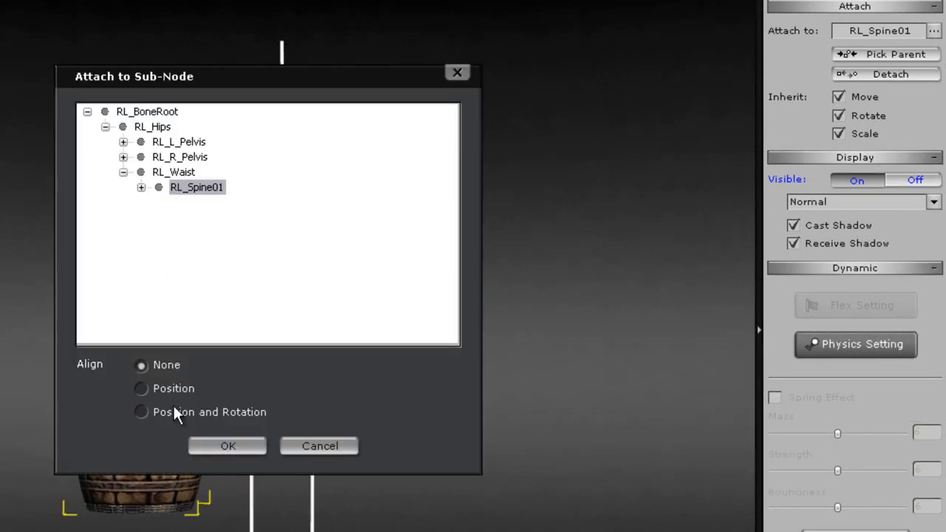
pyautogui.click(226, 446)
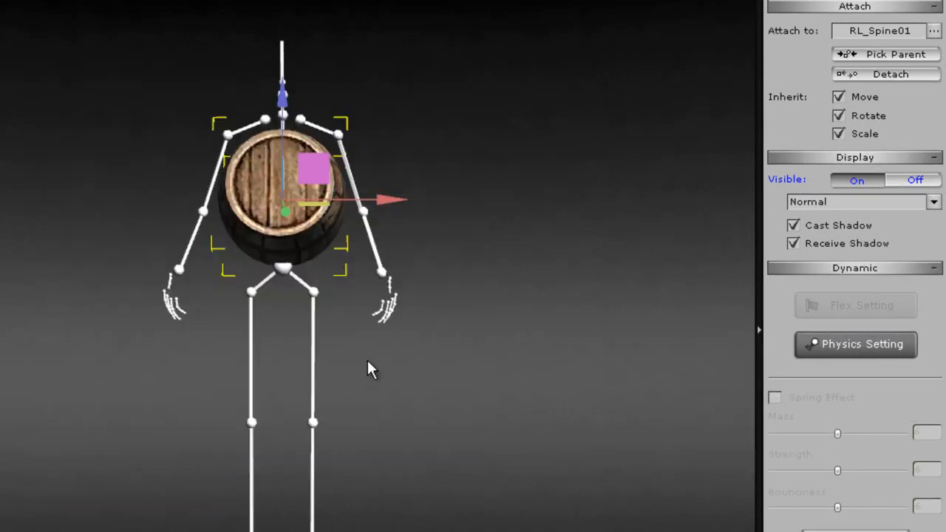
# Rotate the barrel upright on the skeleton's chest
pyautogui.press('e')
pyautogui.moveTo(274, 158); pyautogui.dragTo(274, 254)
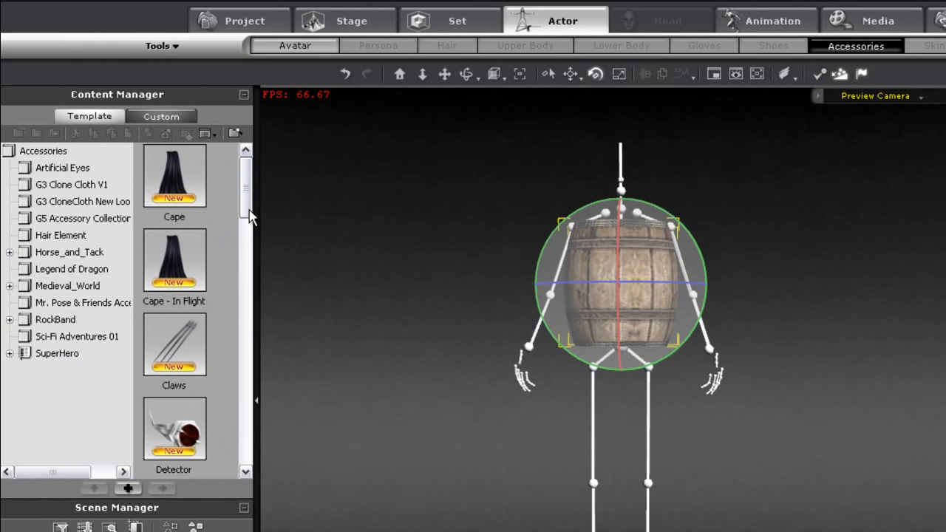
pyautogui.moveTo(247, 198); pyautogui.dragTo(246, 263)
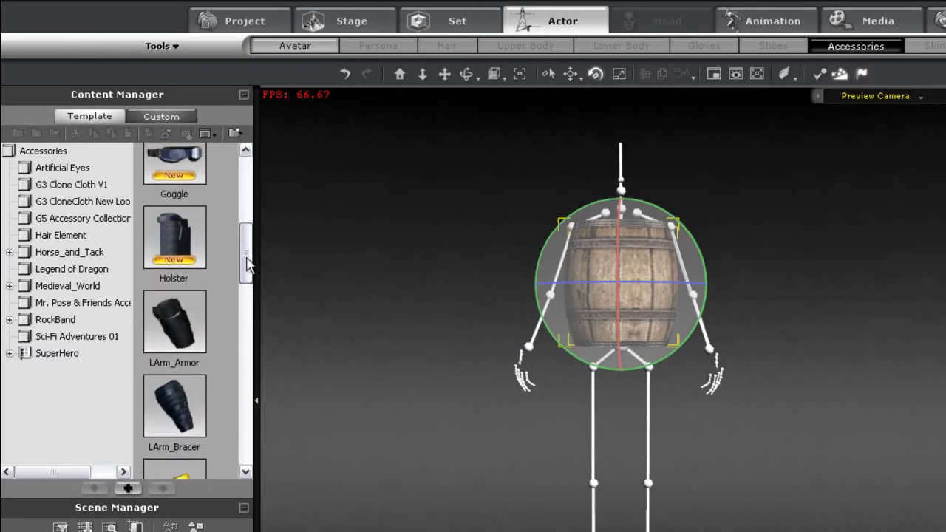
# Add the LArm_Armor and RArm_Armor accessories to the character
pyautogui.doubleClick(183, 318)
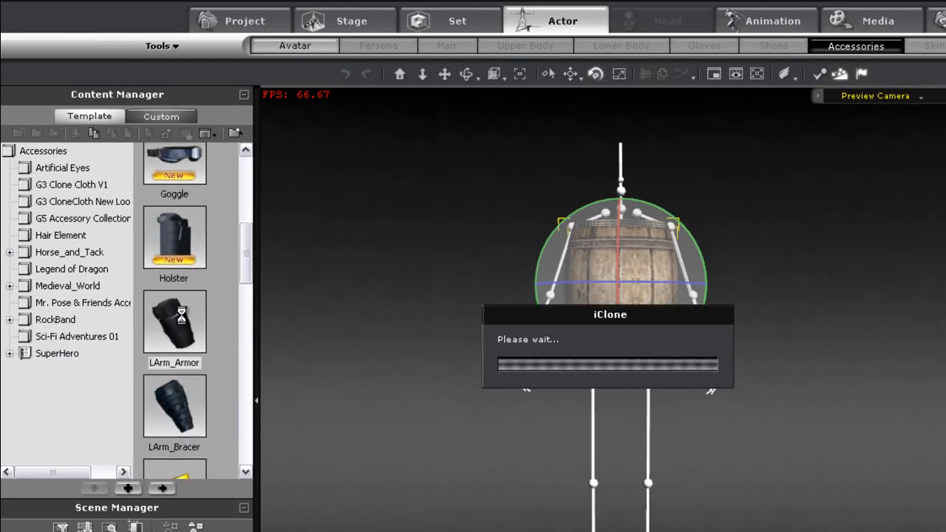
pyautogui.moveTo(246, 259); pyautogui.dragTo(244, 355)
pyautogui.doubleClick(174, 302)
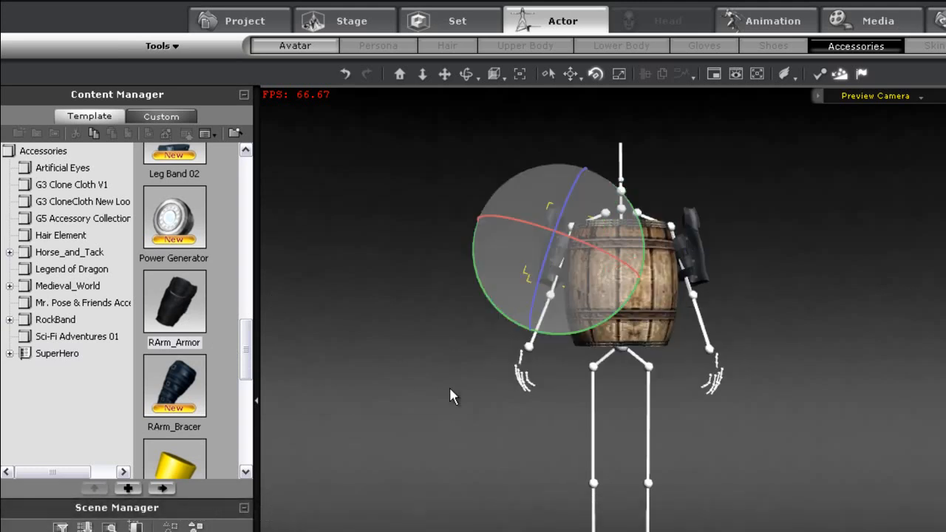
pyautogui.moveTo(626, 458)
pyautogui.mouseDown(button='middle')
pyautogui.moveTo(632, 401)
pyautogui.moveTo(629, 443)
pyautogui.mouseUp(button='middle')
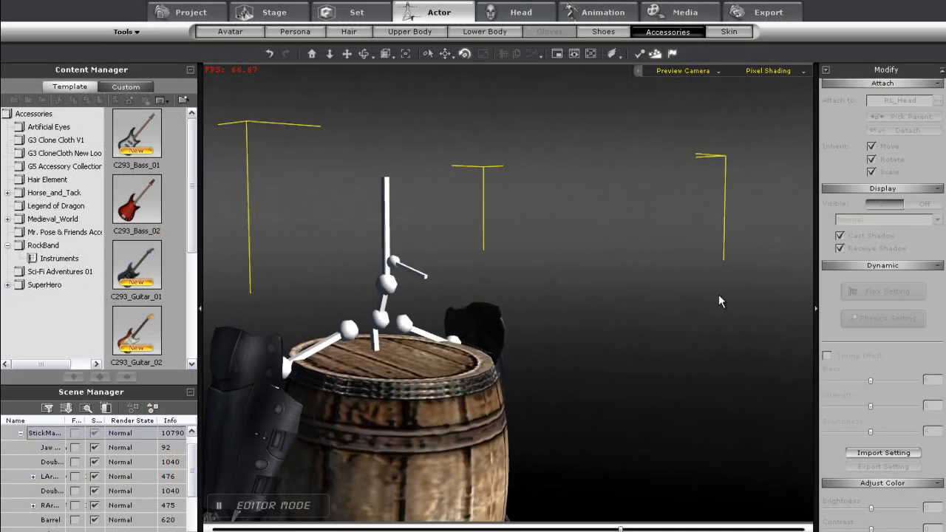
pyautogui.moveTo(717, 296); pyautogui.dragTo(549, 345, button='middle')
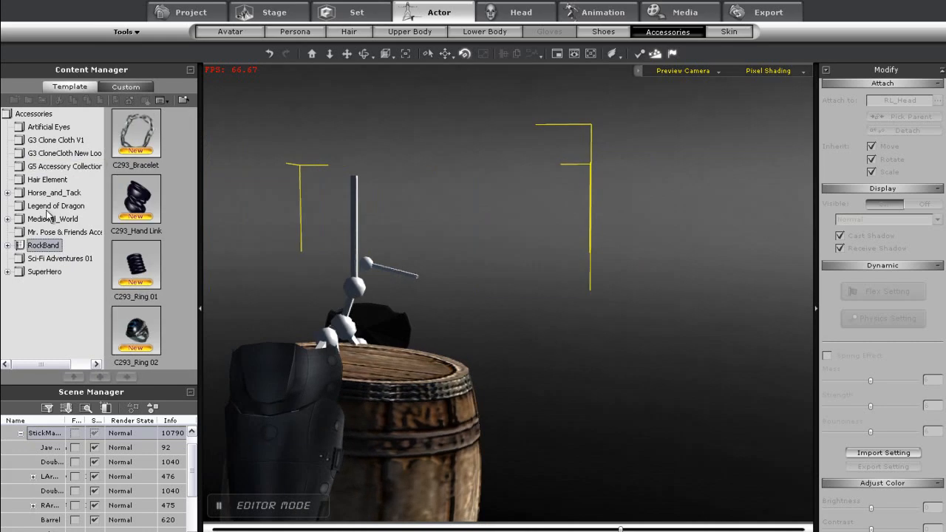
# Add the Thief Mask from the Mr. Pose & Friends folder to the scene
pyautogui.click(67, 233)
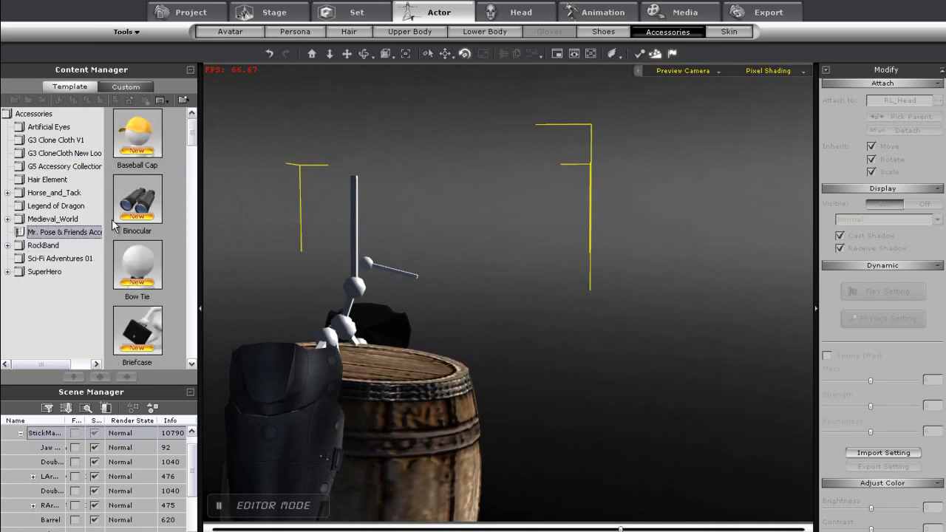
pyautogui.moveTo(192, 137); pyautogui.dragTo(193, 347)
pyautogui.moveTo(136, 212); pyautogui.dragTo(567, 482)
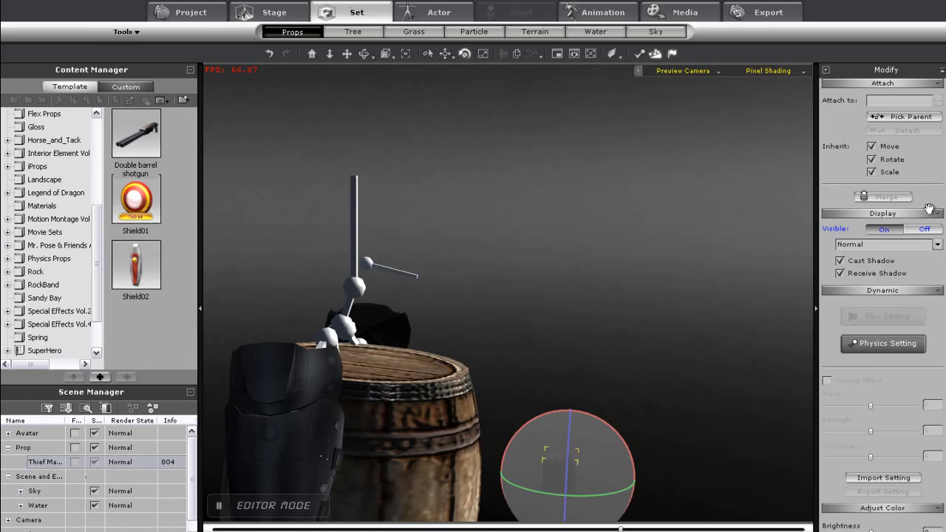
# Attach the Thief Mask to the character's RL_Head bone
pyautogui.click(916, 121)
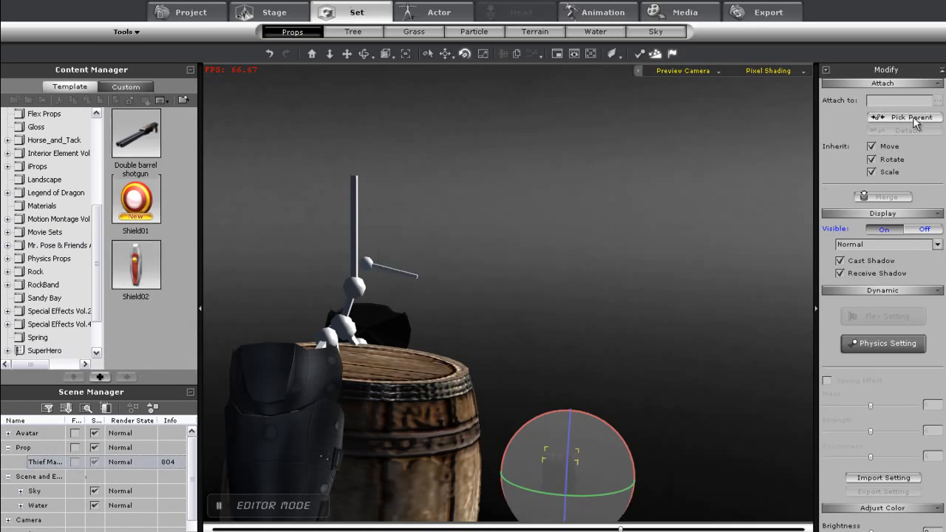
pyautogui.click(356, 207)
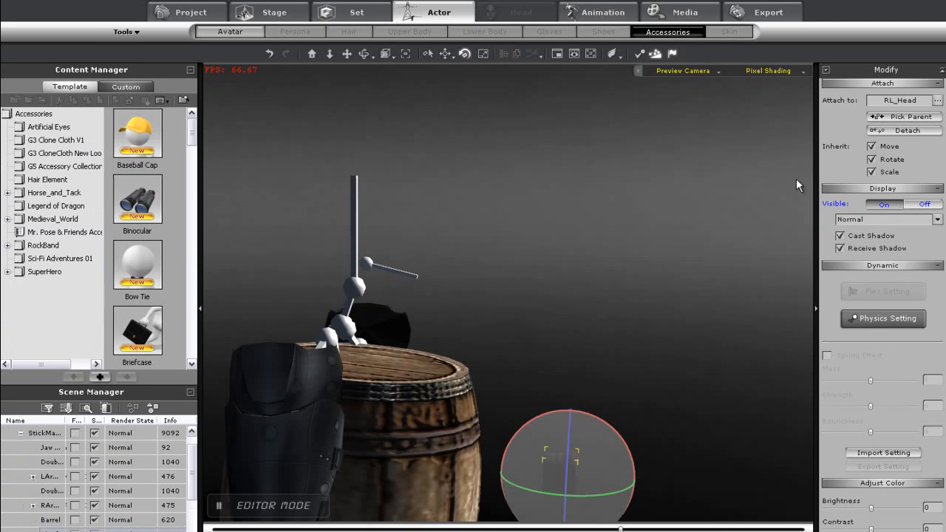
pyautogui.click(938, 100)
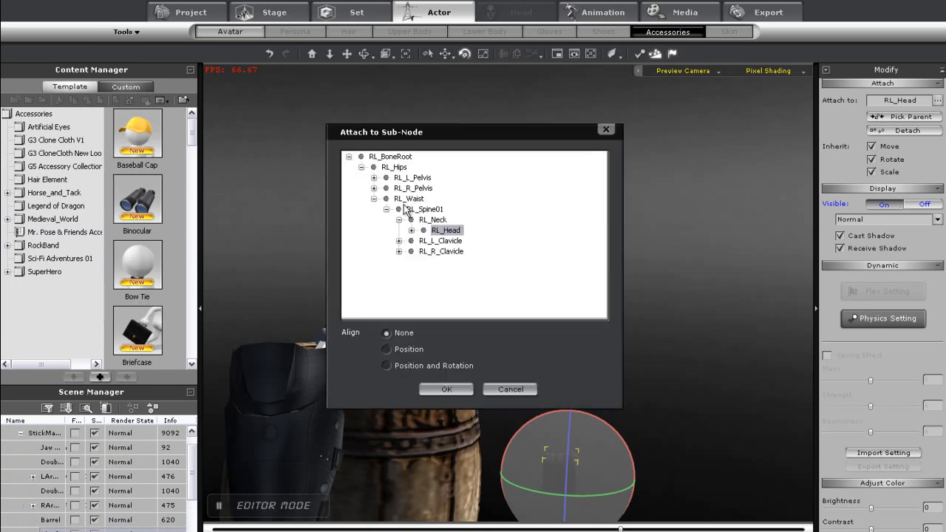
pyautogui.click(429, 389)
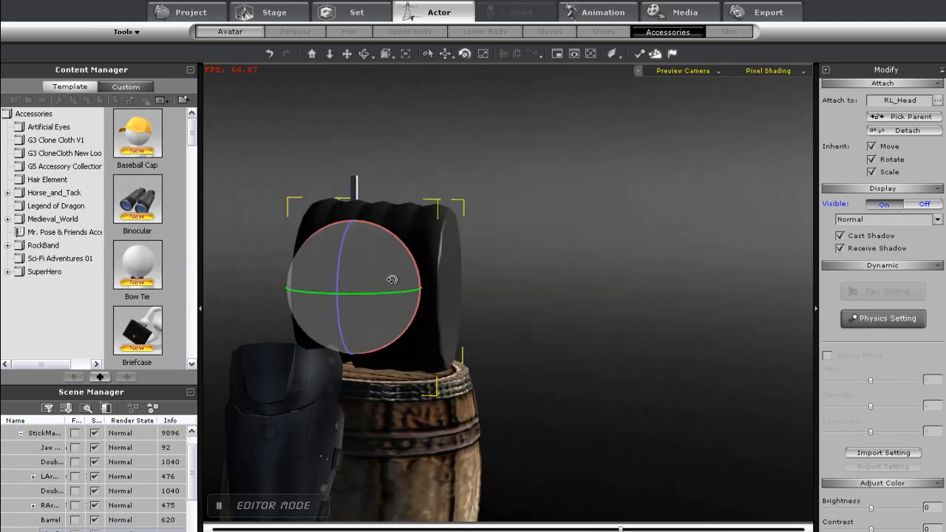
# Rotate the attached mask into place on the head
pyautogui.moveTo(406, 268); pyautogui.dragTo(379, 211)
pyautogui.moveTo(471, 355); pyautogui.dragTo(83, 355, button='right')
pyautogui.press('w')
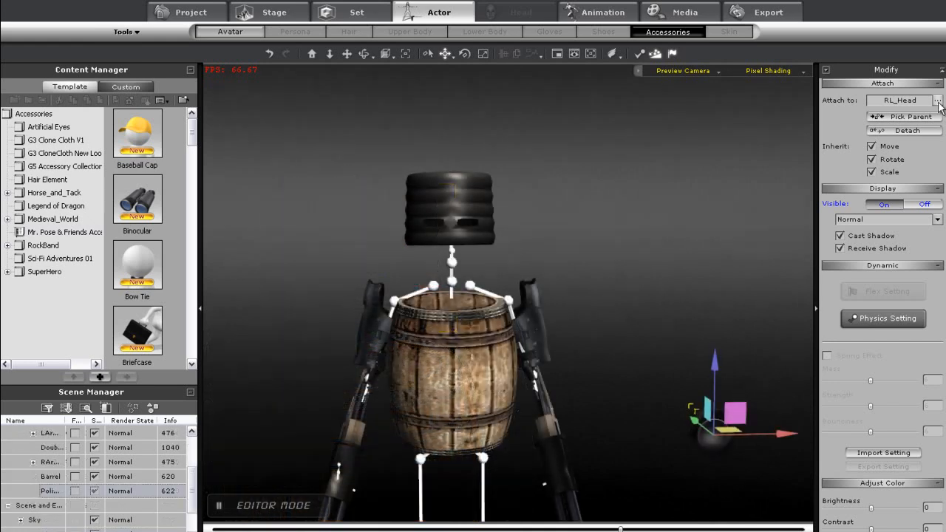
# Reconfirm the selected accessory's attachment to RL_Head and rotate it on the head
pyautogui.click(937, 100)
pyautogui.click(437, 387)
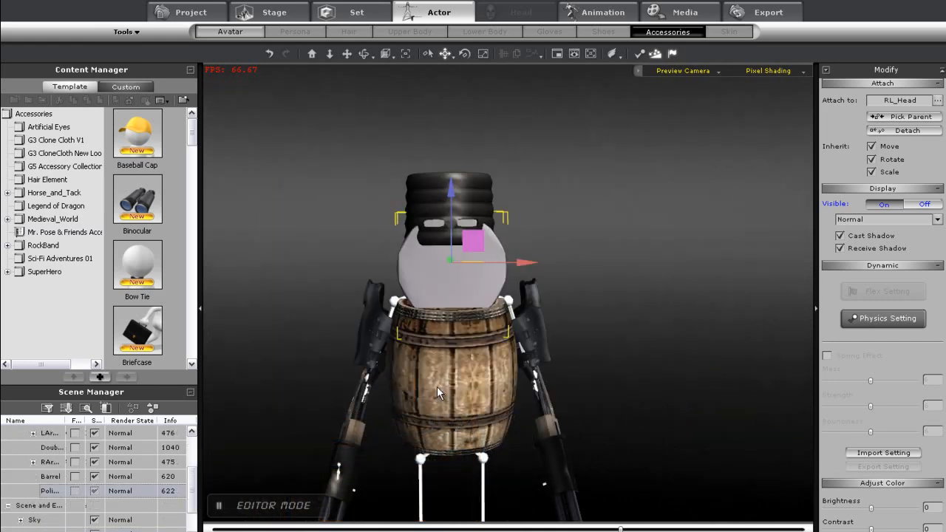
pyautogui.moveTo(411, 353); pyautogui.dragTo(717, 329, button='right')
pyautogui.moveTo(536, 385); pyautogui.dragTo(662, 427, button='right')
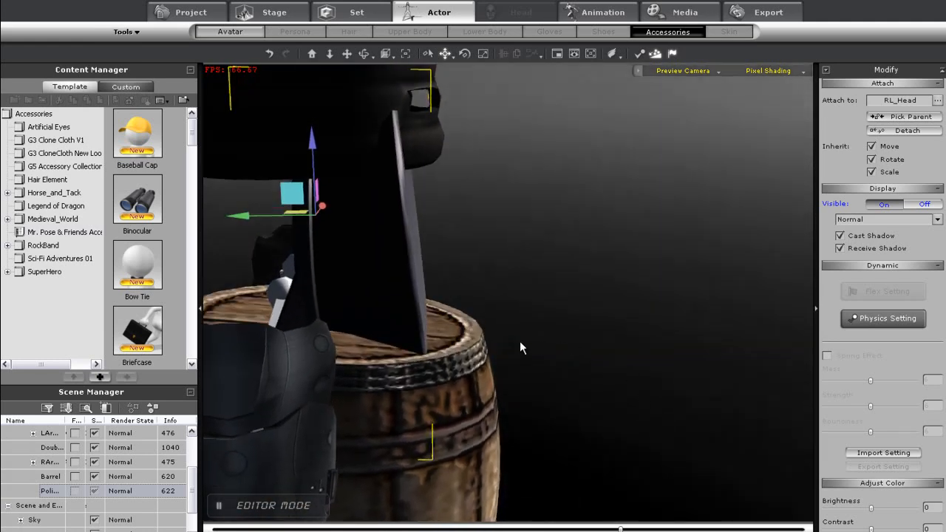
pyautogui.press('e')
pyautogui.moveTo(349, 160); pyautogui.dragTo(384, 191)
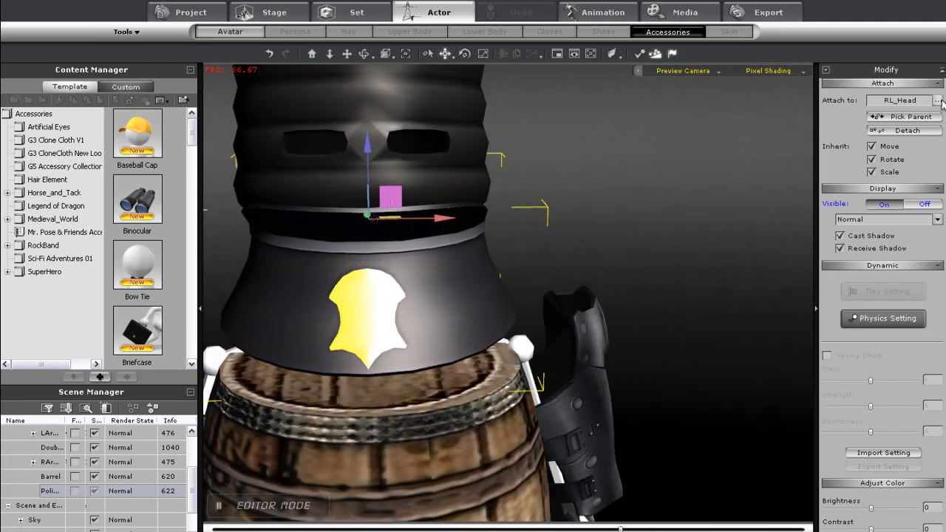
# Attach the mask to Bone_Jaw01 with Position and Rotation alignment, then rotate it into place
pyautogui.click(937, 100)
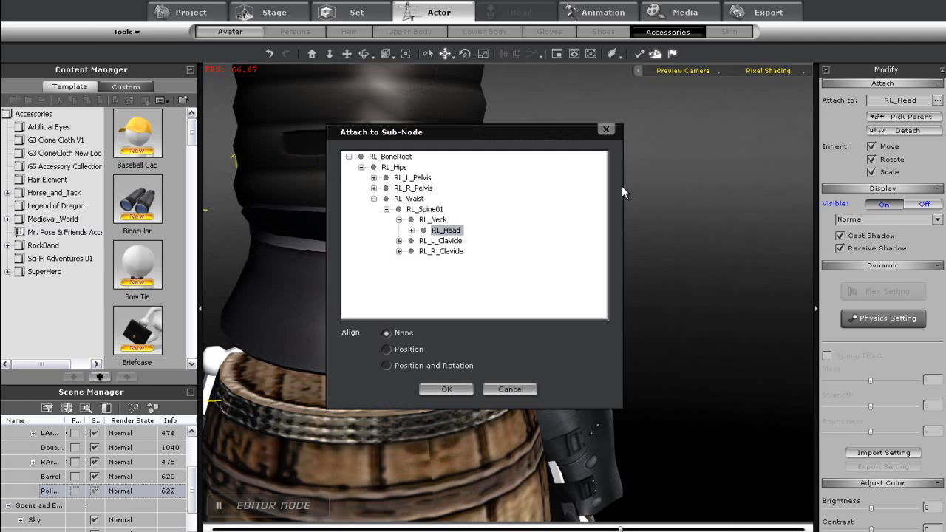
pyautogui.click(411, 231)
pyautogui.click(460, 241)
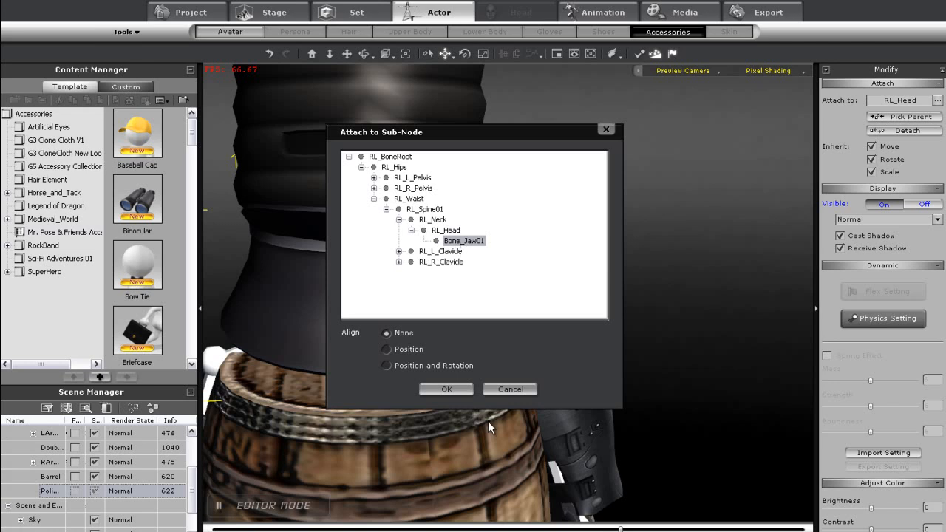
pyautogui.click(428, 368)
pyautogui.click(439, 389)
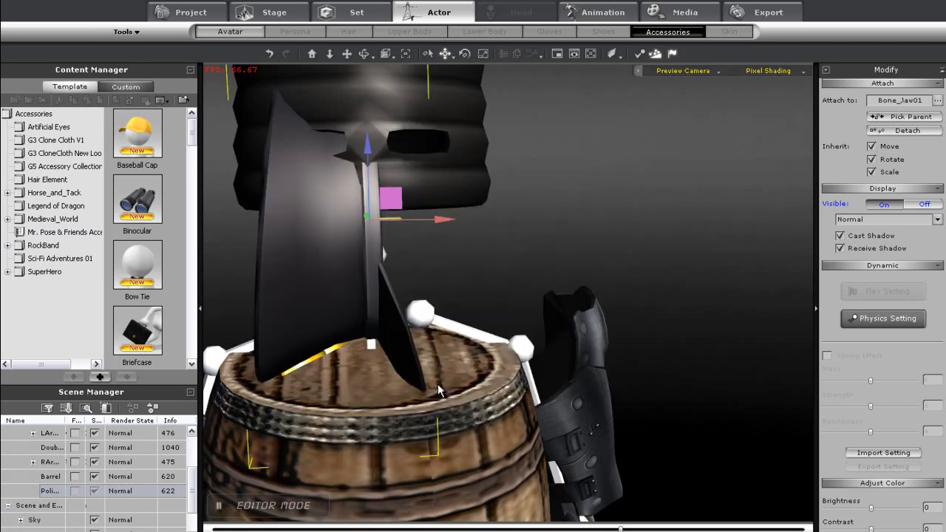
pyautogui.press('e')
pyautogui.moveTo(430, 204); pyautogui.dragTo(389, 150)
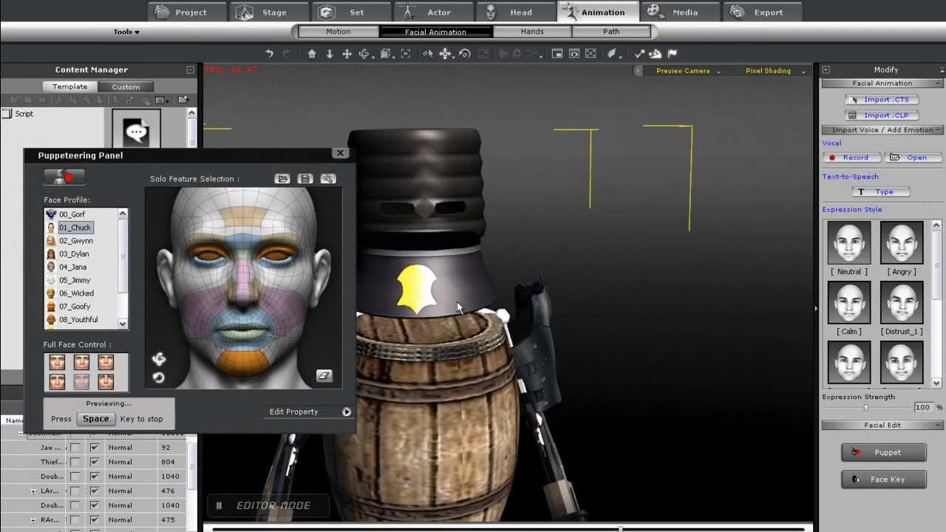
# Stop the facial puppeteering preview on the dressed character and close the Puppeteering Panel
pyautogui.press('space')
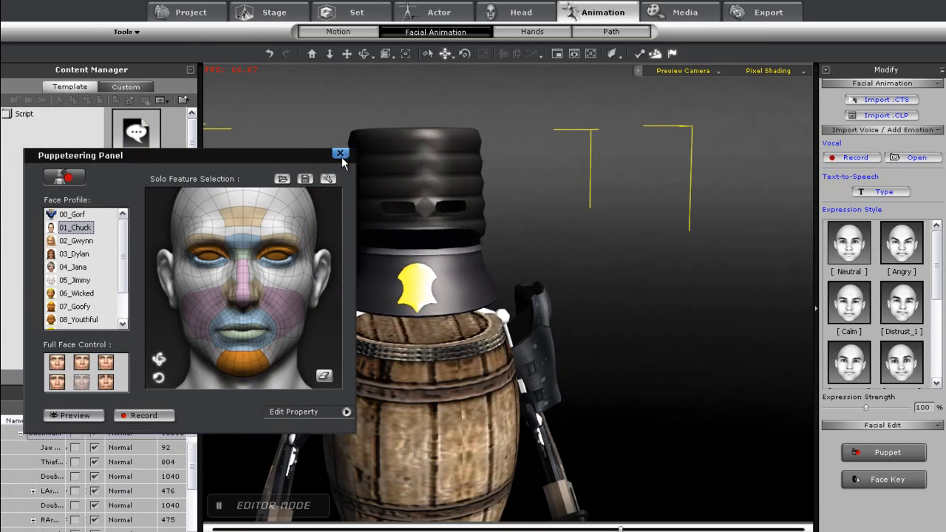
pyautogui.moveTo(259, 160); pyautogui.dragTo(241, 167)
pyautogui.click(322, 161)
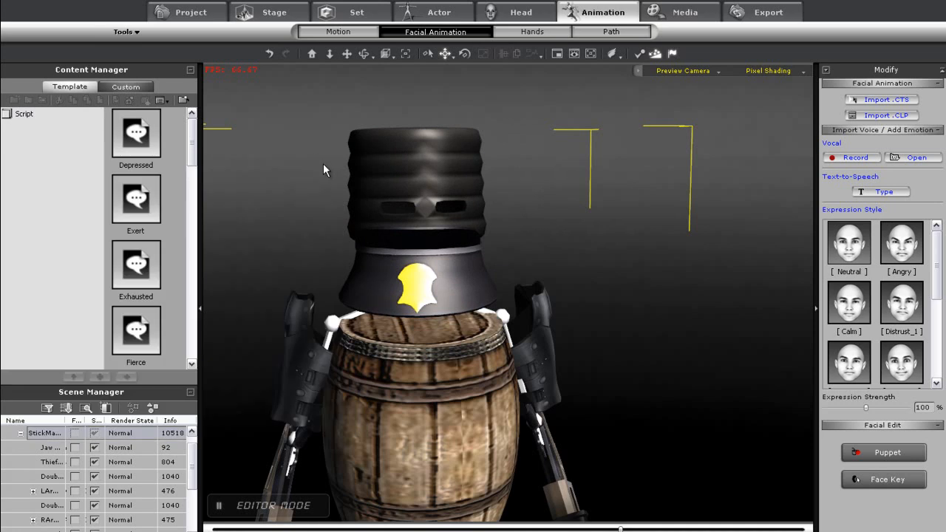
# Add text-to-speech dialogue "Hey what's up my name's police hat head" to the character
pyautogui.click(883, 191)
pyautogui.moveTo(517, 140); pyautogui.dragTo(756, 160)
pyautogui.write("Hey what's up my name's police hat head")
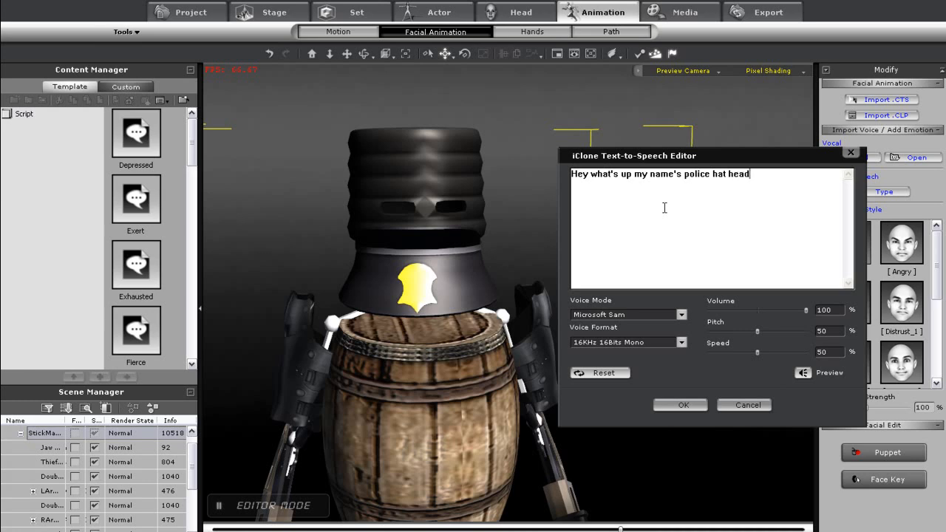
pyautogui.click(683, 406)
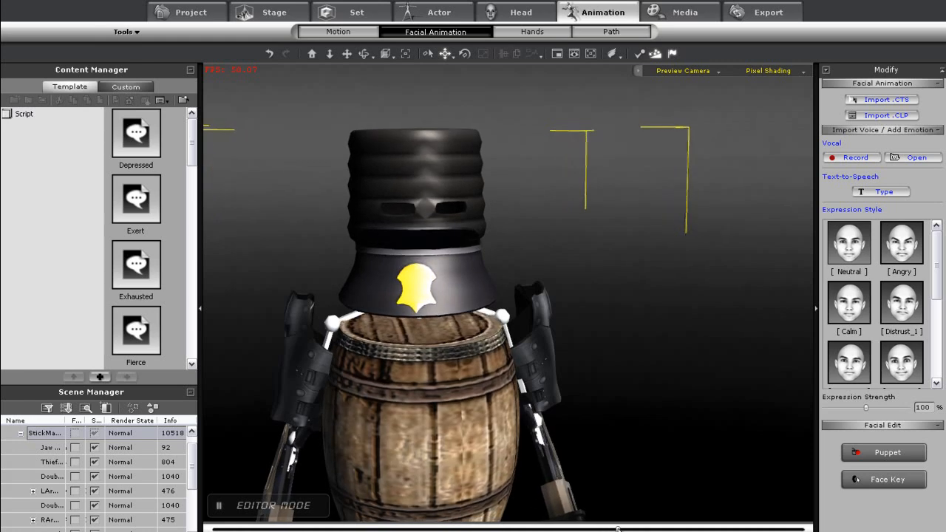
# Record a facial puppeteering performance for the barrel character using the 01_Chuck face profile
pyautogui.click(884, 452)
pyautogui.click(70, 422)
pyautogui.press('space')
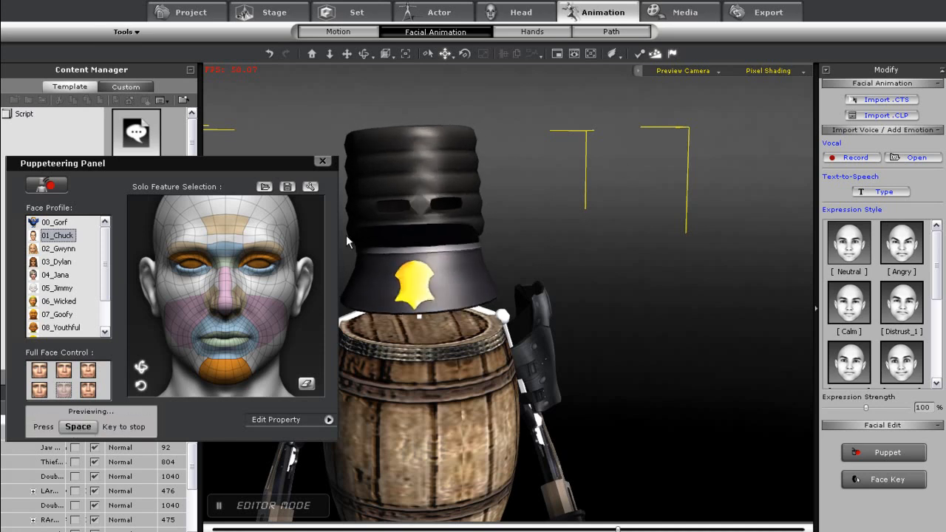
pyautogui.press('space')
pyautogui.click(118, 422)
pyautogui.press('space')
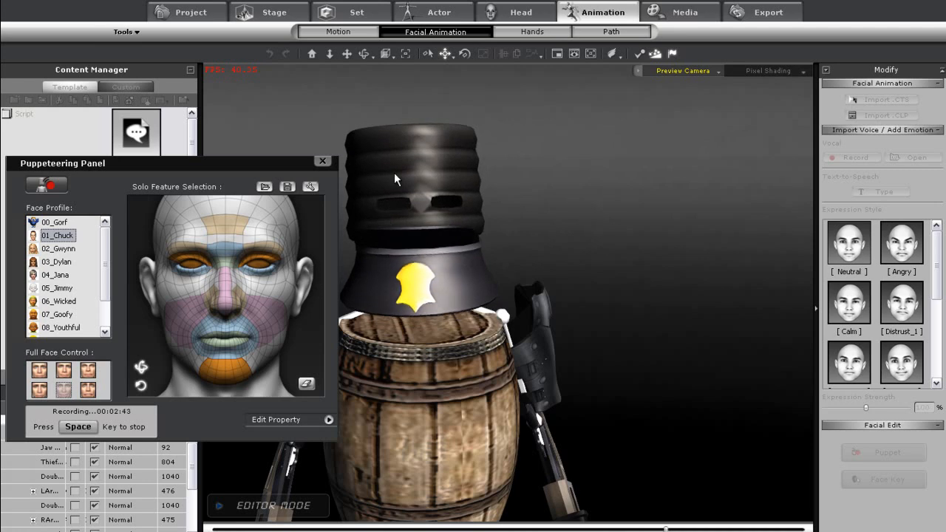
pyautogui.press('space')
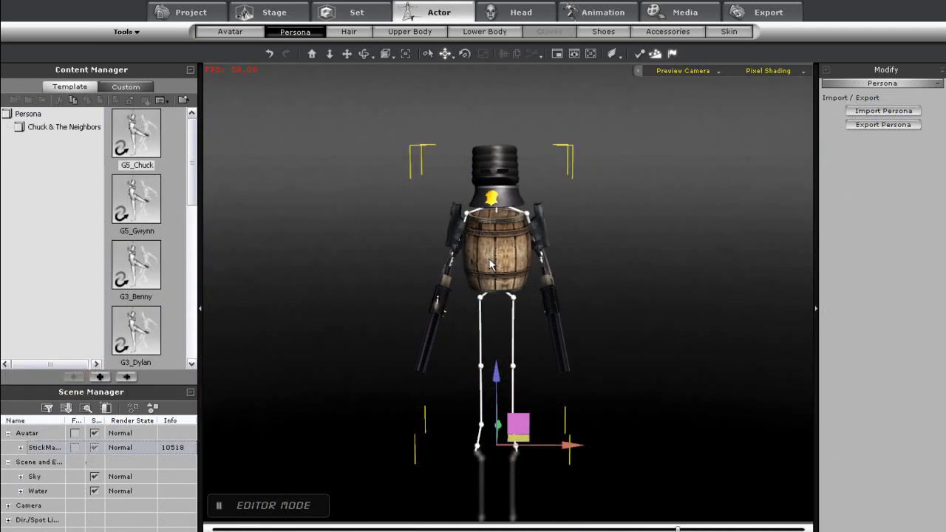
# Open the barrel character's Persona import/export options from its context menu
pyautogui.rightClick(488, 258)
pyautogui.moveTo(537, 362)
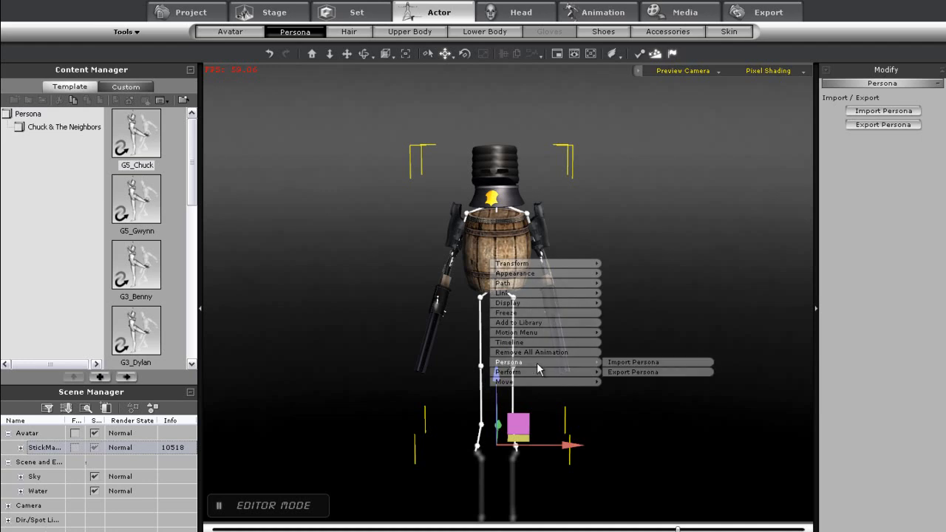
pyautogui.click(663, 412)
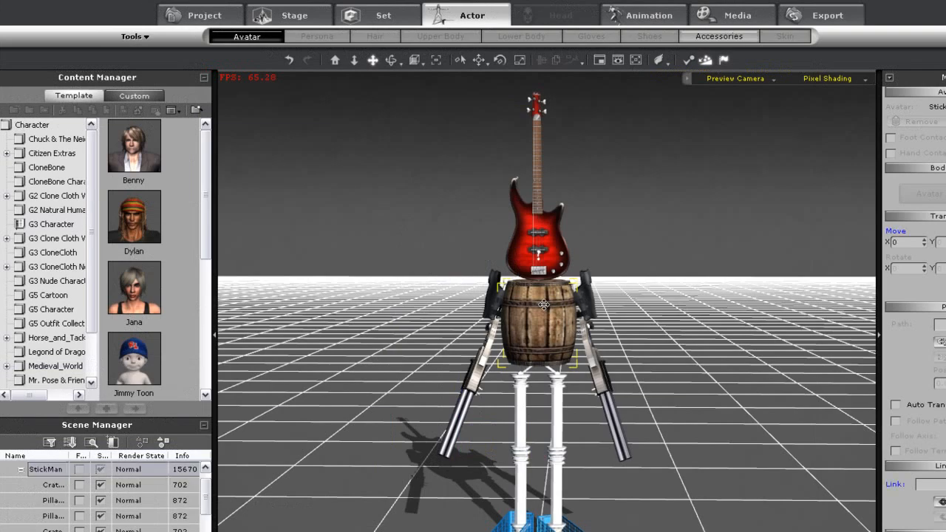
# Add the selected guitar-headed barrel character to the custom character library named "mr guitar guy"
pyautogui.click(543, 303)
pyautogui.moveTo(503, 360); pyautogui.dragTo(528, 419, button='right')
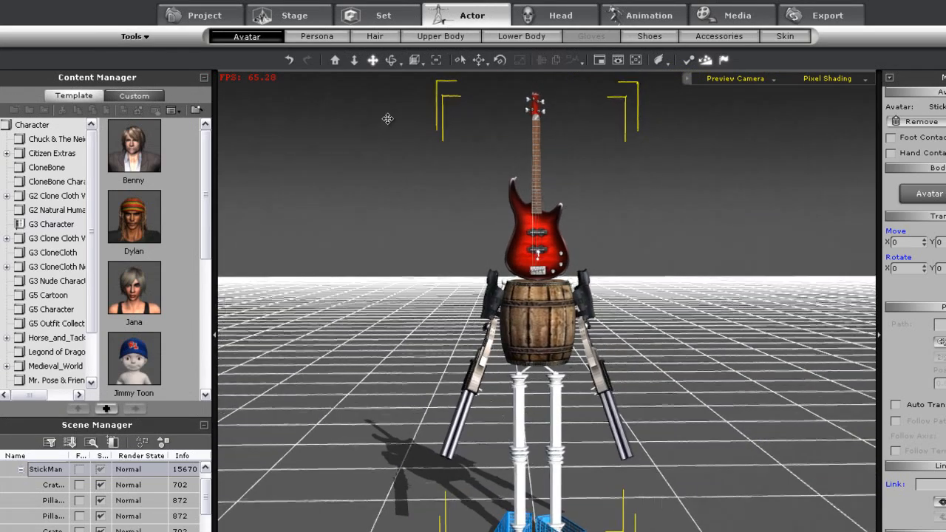
pyautogui.click(137, 95)
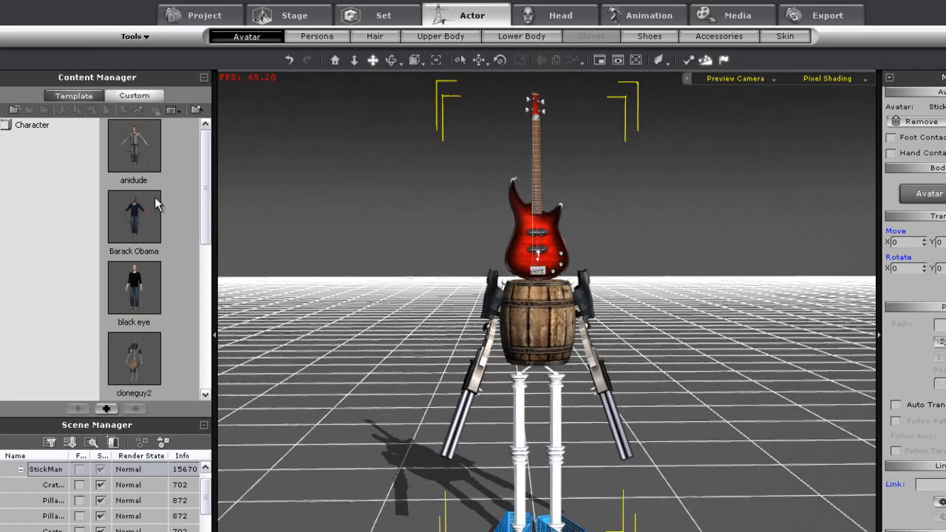
pyautogui.click(107, 408)
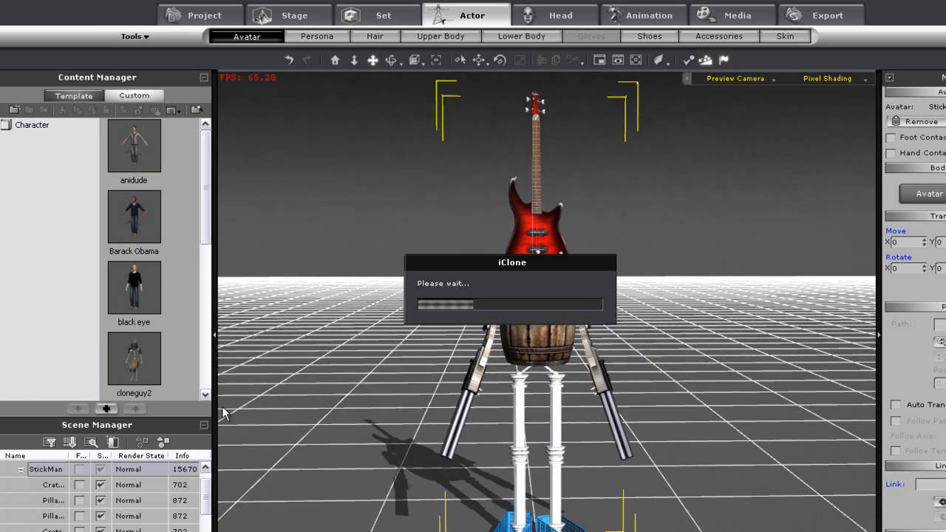
pyautogui.write('m')
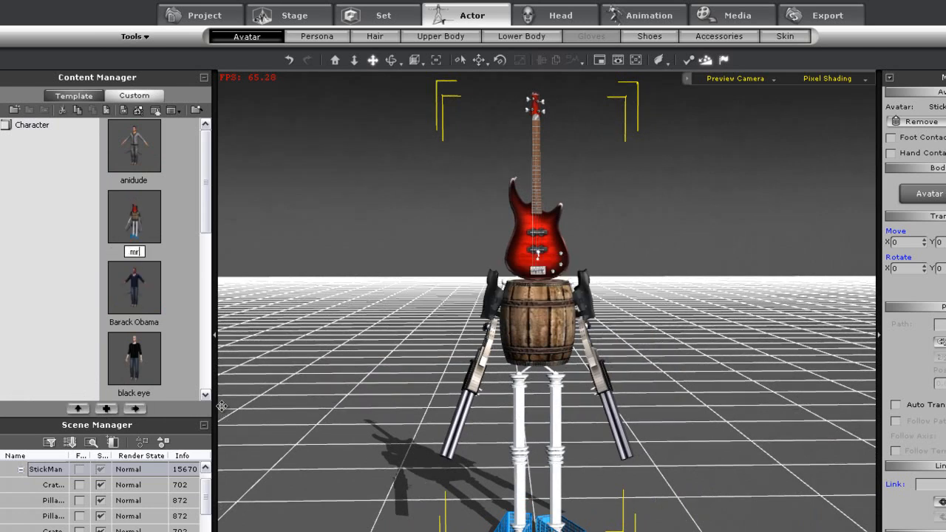
pyautogui.write('r guitar guy')
pyautogui.press('Return')
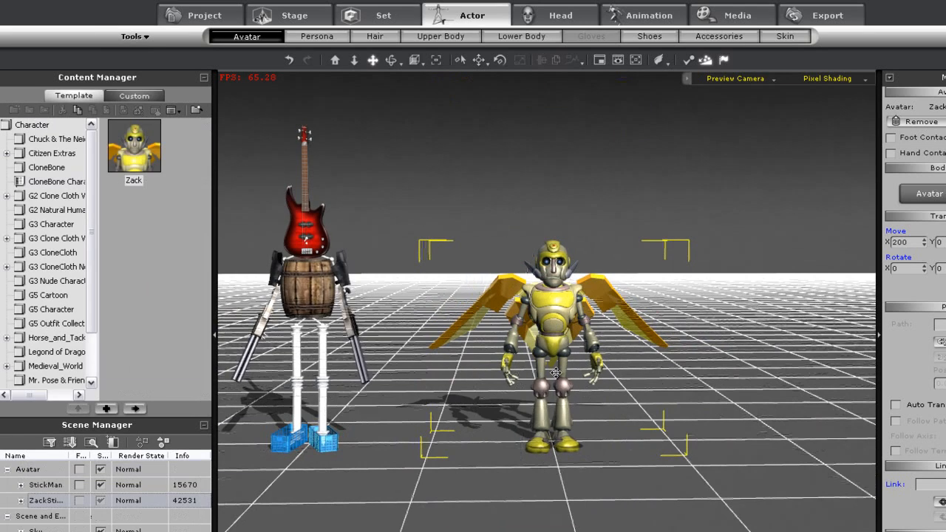
# Make the Zack robot perform the Zack_Wing-Open Wings action
pyautogui.rightClick(555, 318)
pyautogui.moveTo(658, 440)
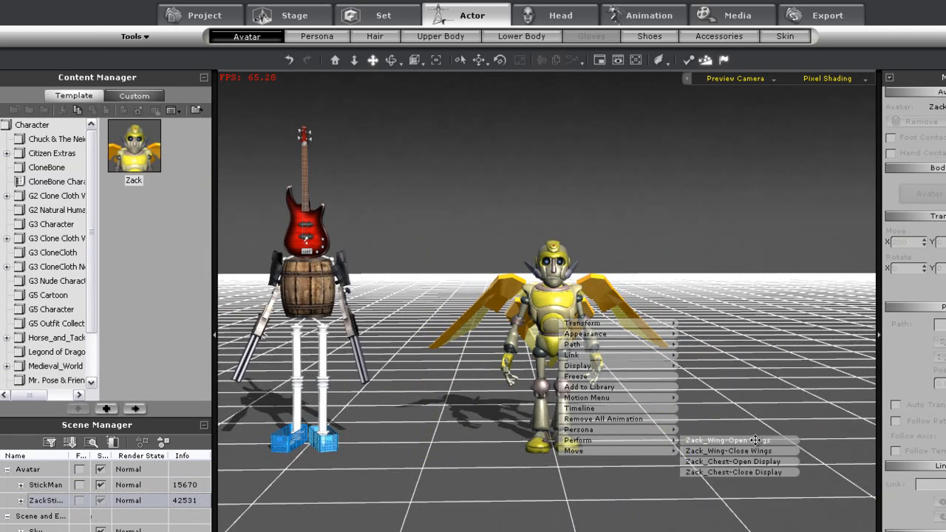
pyautogui.click(731, 440)
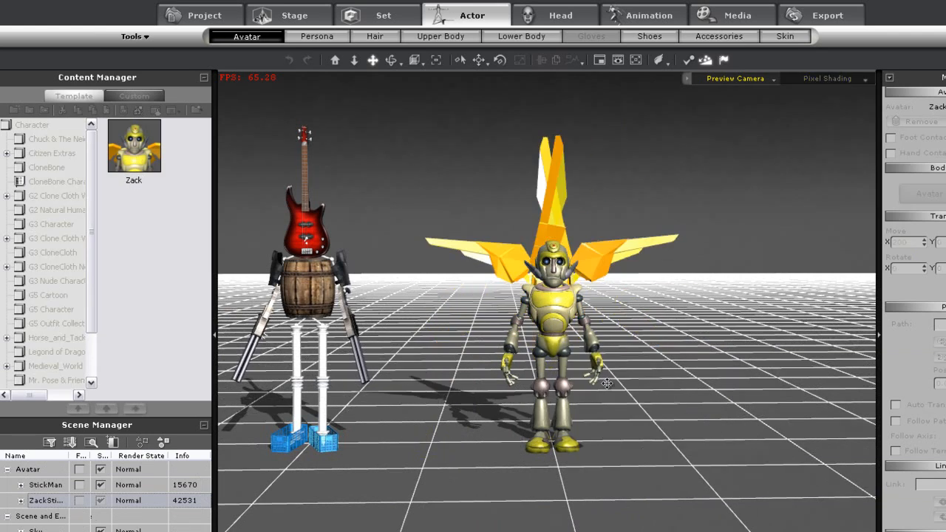
# Make the Zack robot perform the Zack_Chest-Open Display action
pyautogui.rightClick(551, 313)
pyautogui.moveTo(658, 433)
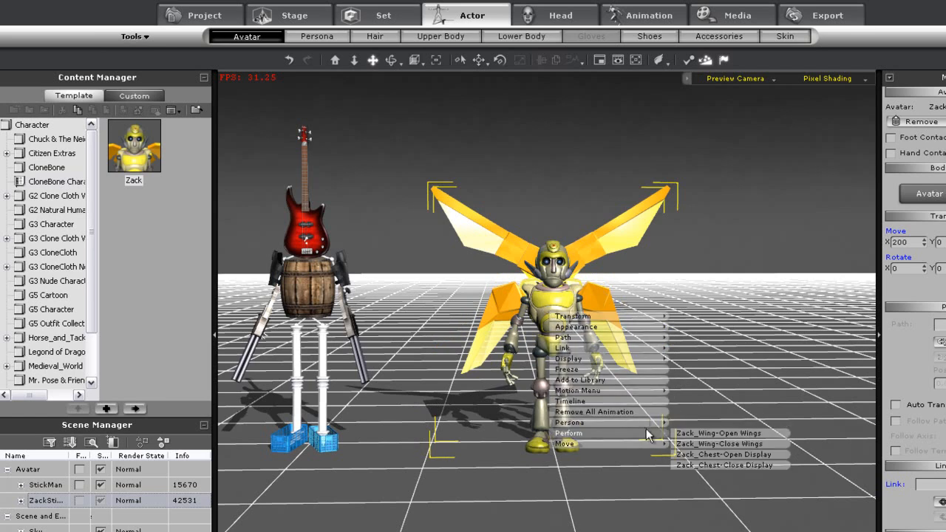
pyautogui.click(721, 454)
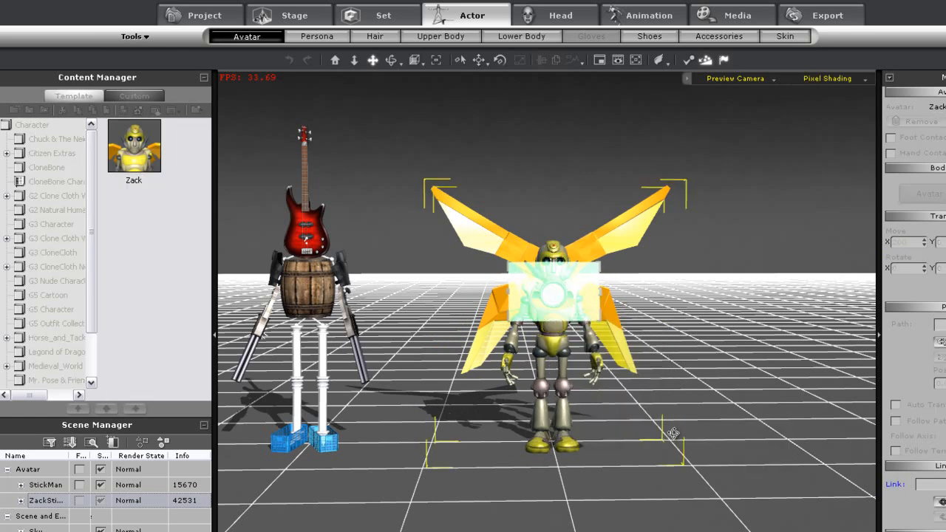
pyautogui.moveTo(675, 445); pyautogui.dragTo(674, 316)
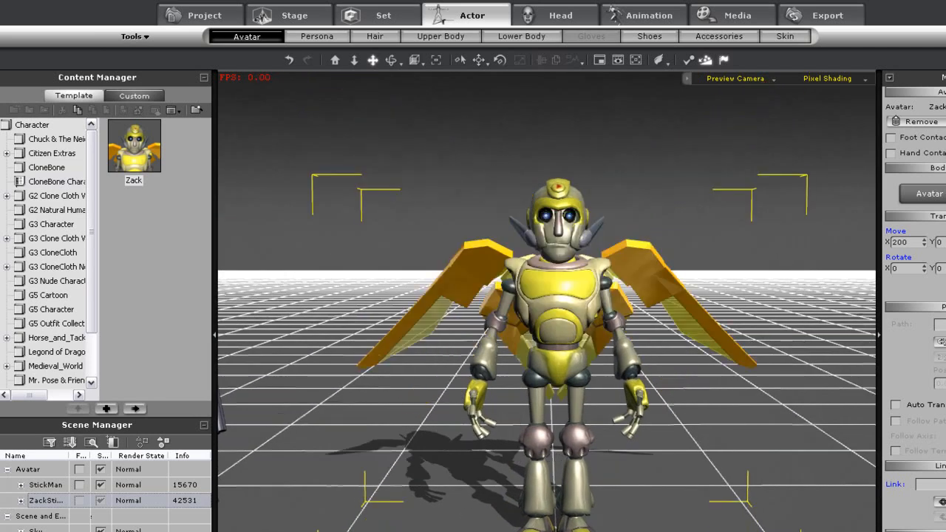